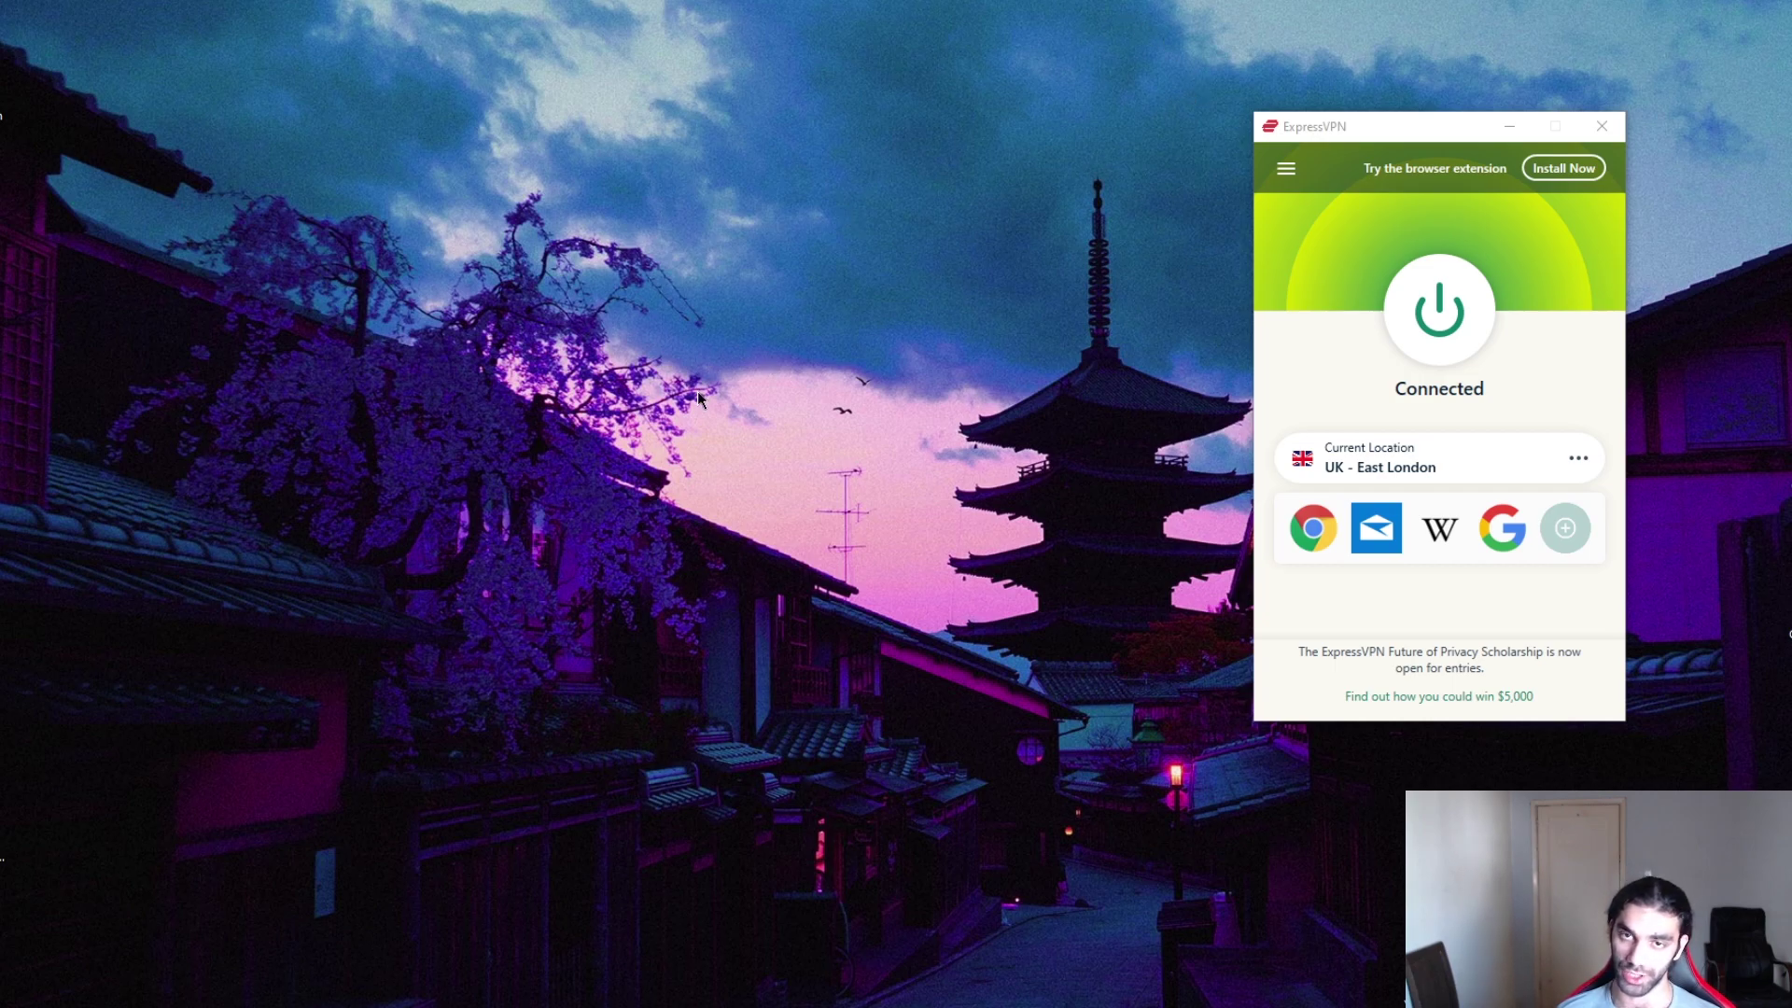
# Step: Position the ExpressVPN window and bring the whatismyip-address.com browser window beside it
pyautogui.moveTo(1360, 138)
pyautogui.mouseDown()
pyautogui.moveTo(1341, 171)
pyautogui.moveTo(1354, 164)
pyautogui.moveTo(1327, 124)
pyautogui.mouseUp()
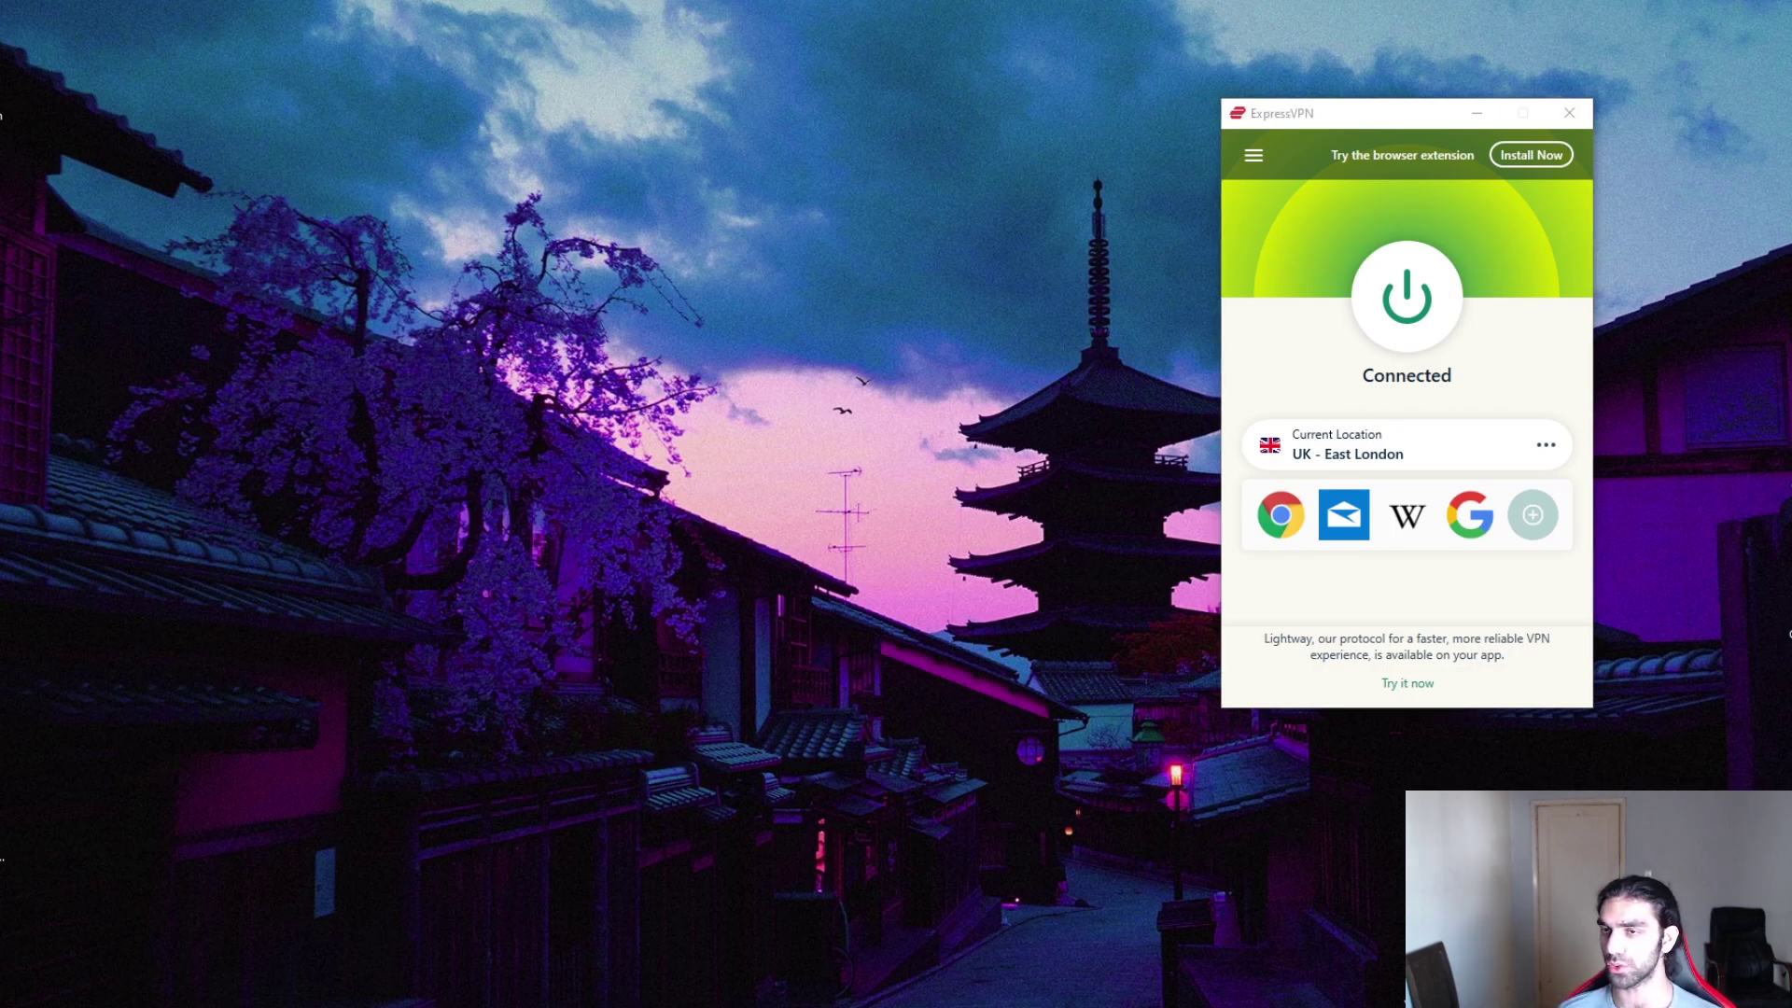
pyautogui.moveTo(280, 292); pyautogui.dragTo(560, 117)
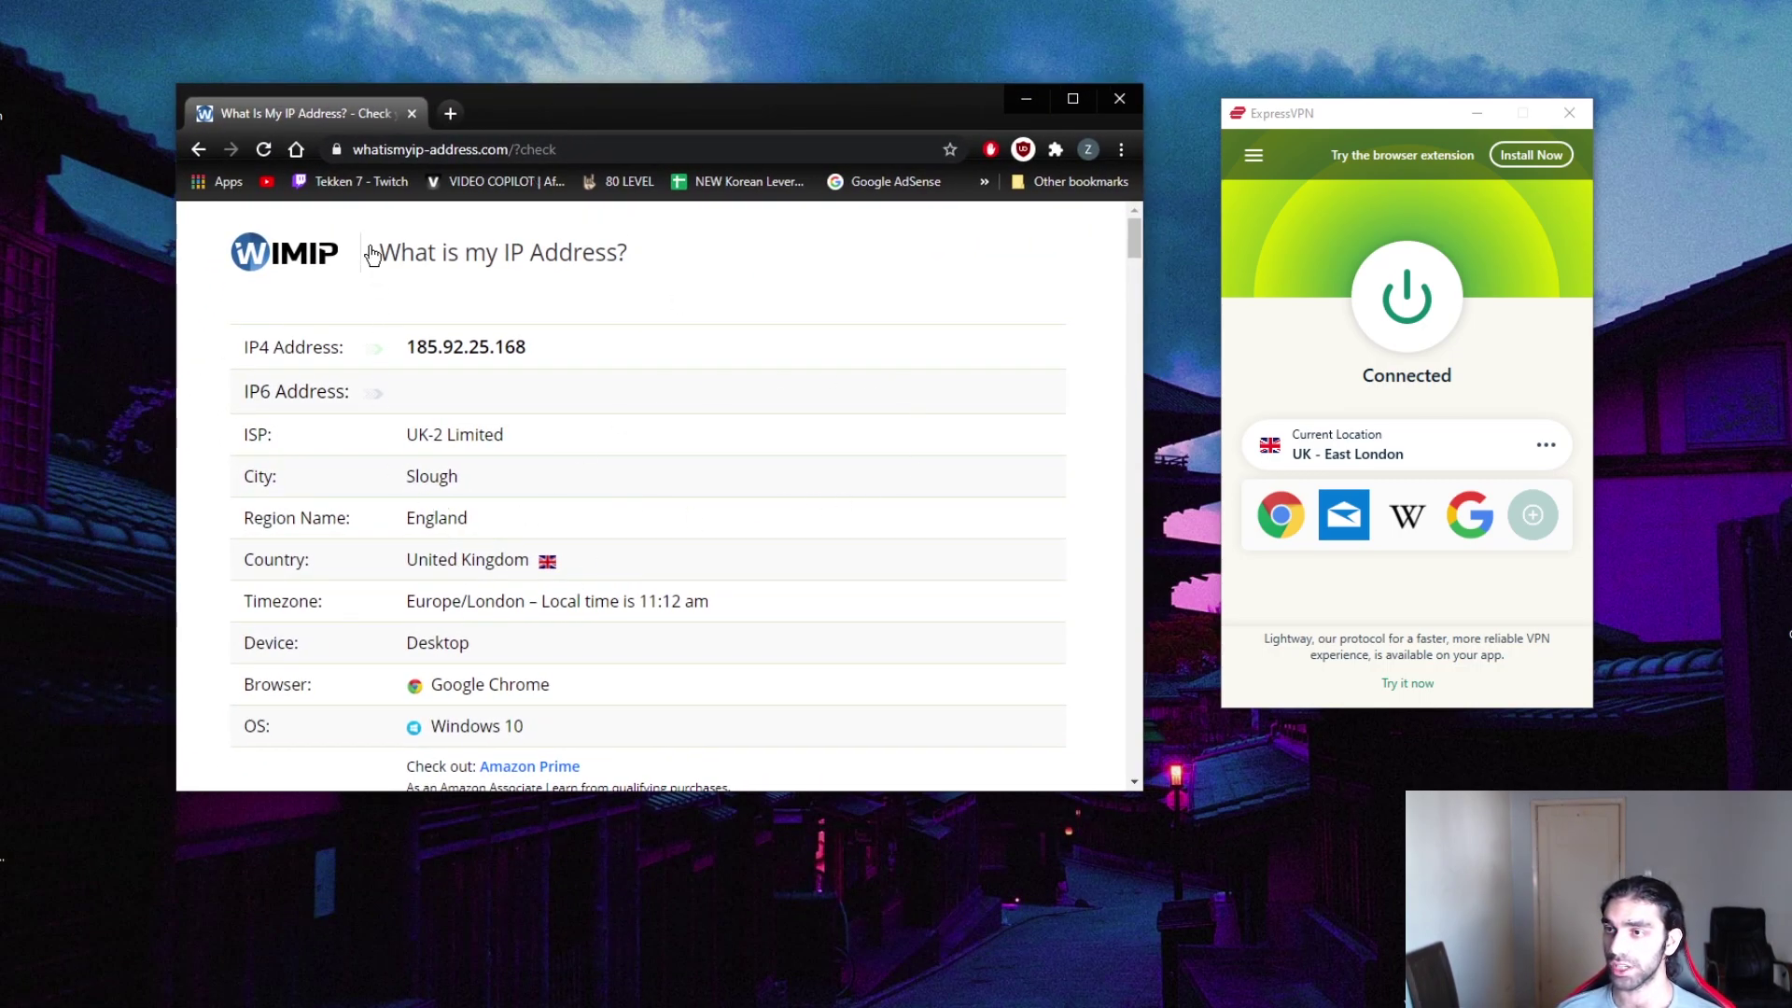
# Step: Reload the IP-check page with form resubmission to confirm the Slough, United Kingdom address
pyautogui.click(263, 149)
pyautogui.click(733, 302)
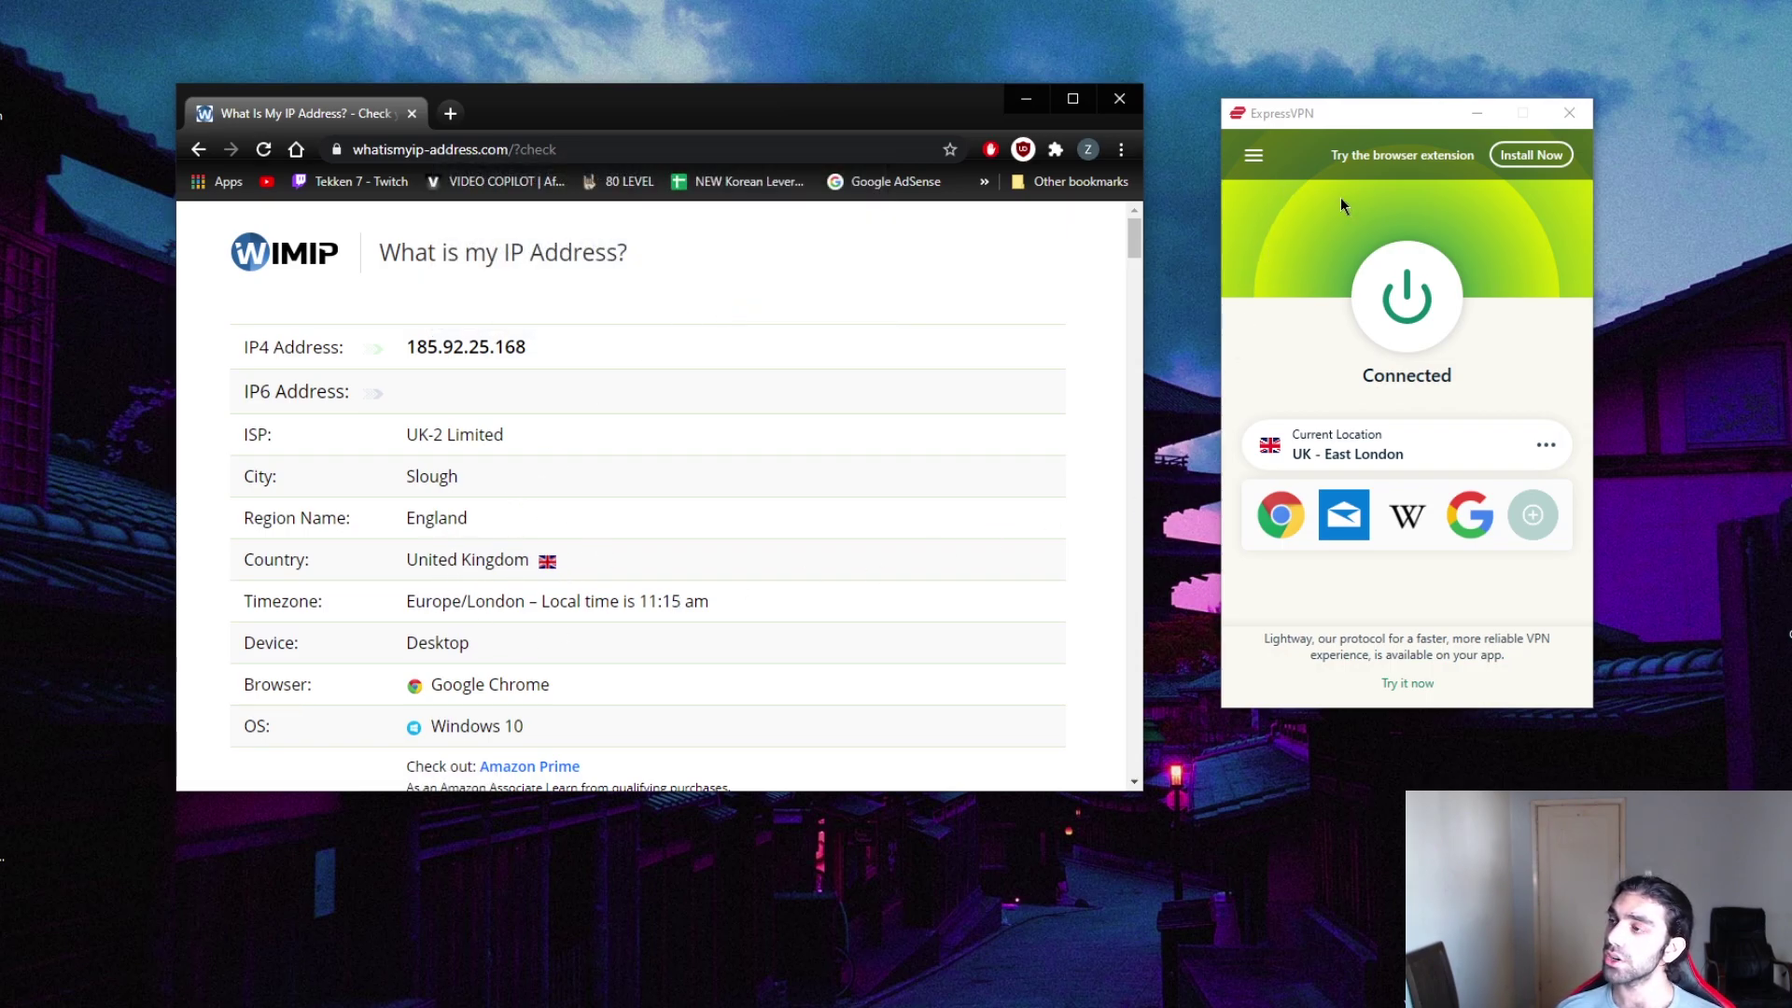
pyautogui.moveTo(1299, 115); pyautogui.dragTo(1286, 129)
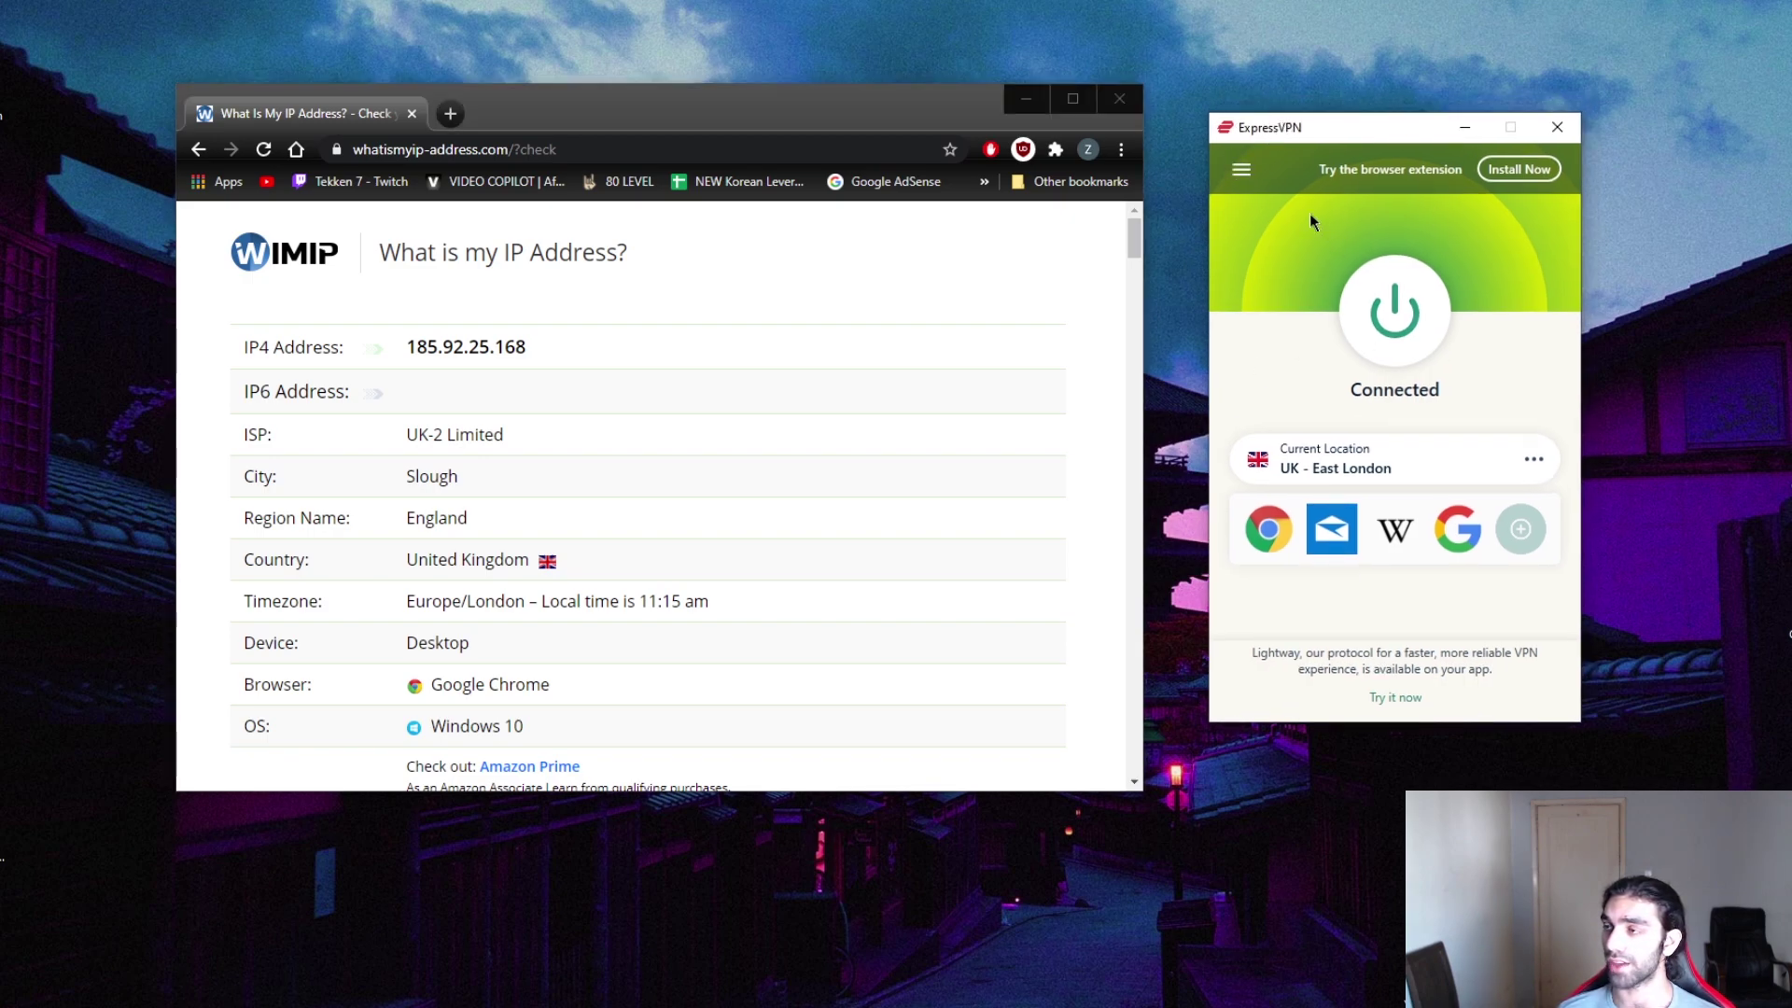
# Step: Open ExpressVPN's VPN Locations window, shift it left over the browser, then close it
pyautogui.click(1242, 169)
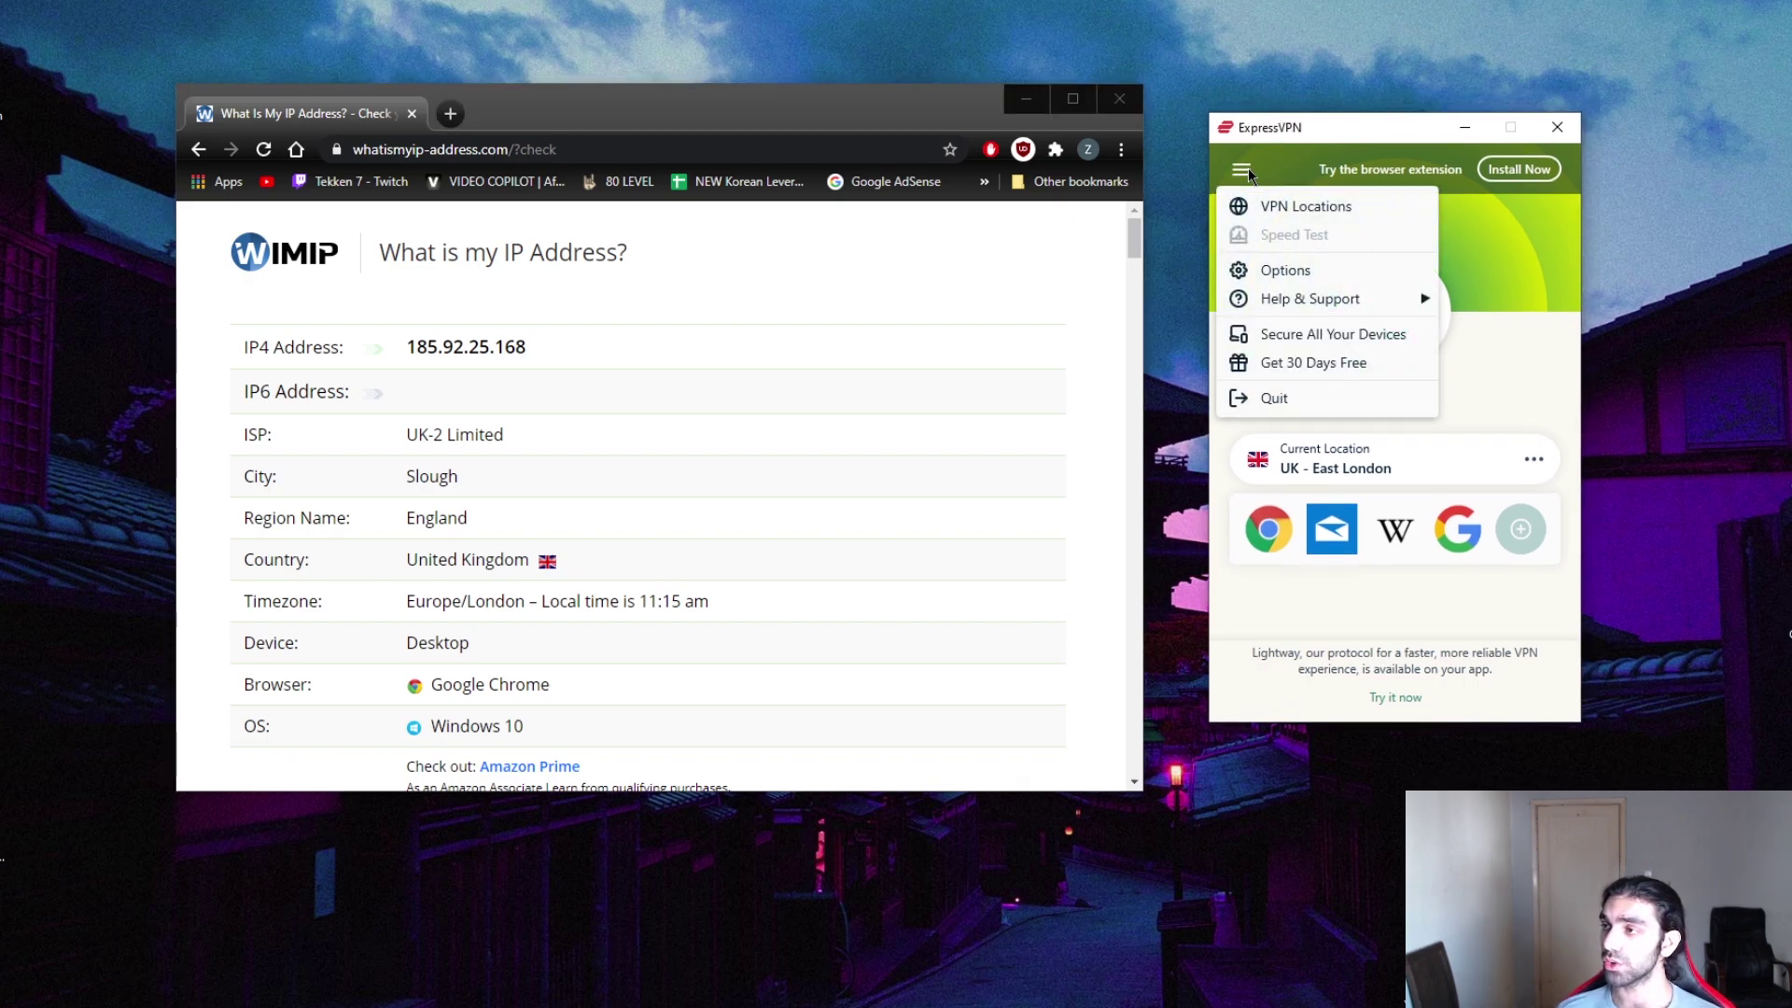
pyautogui.click(1355, 209)
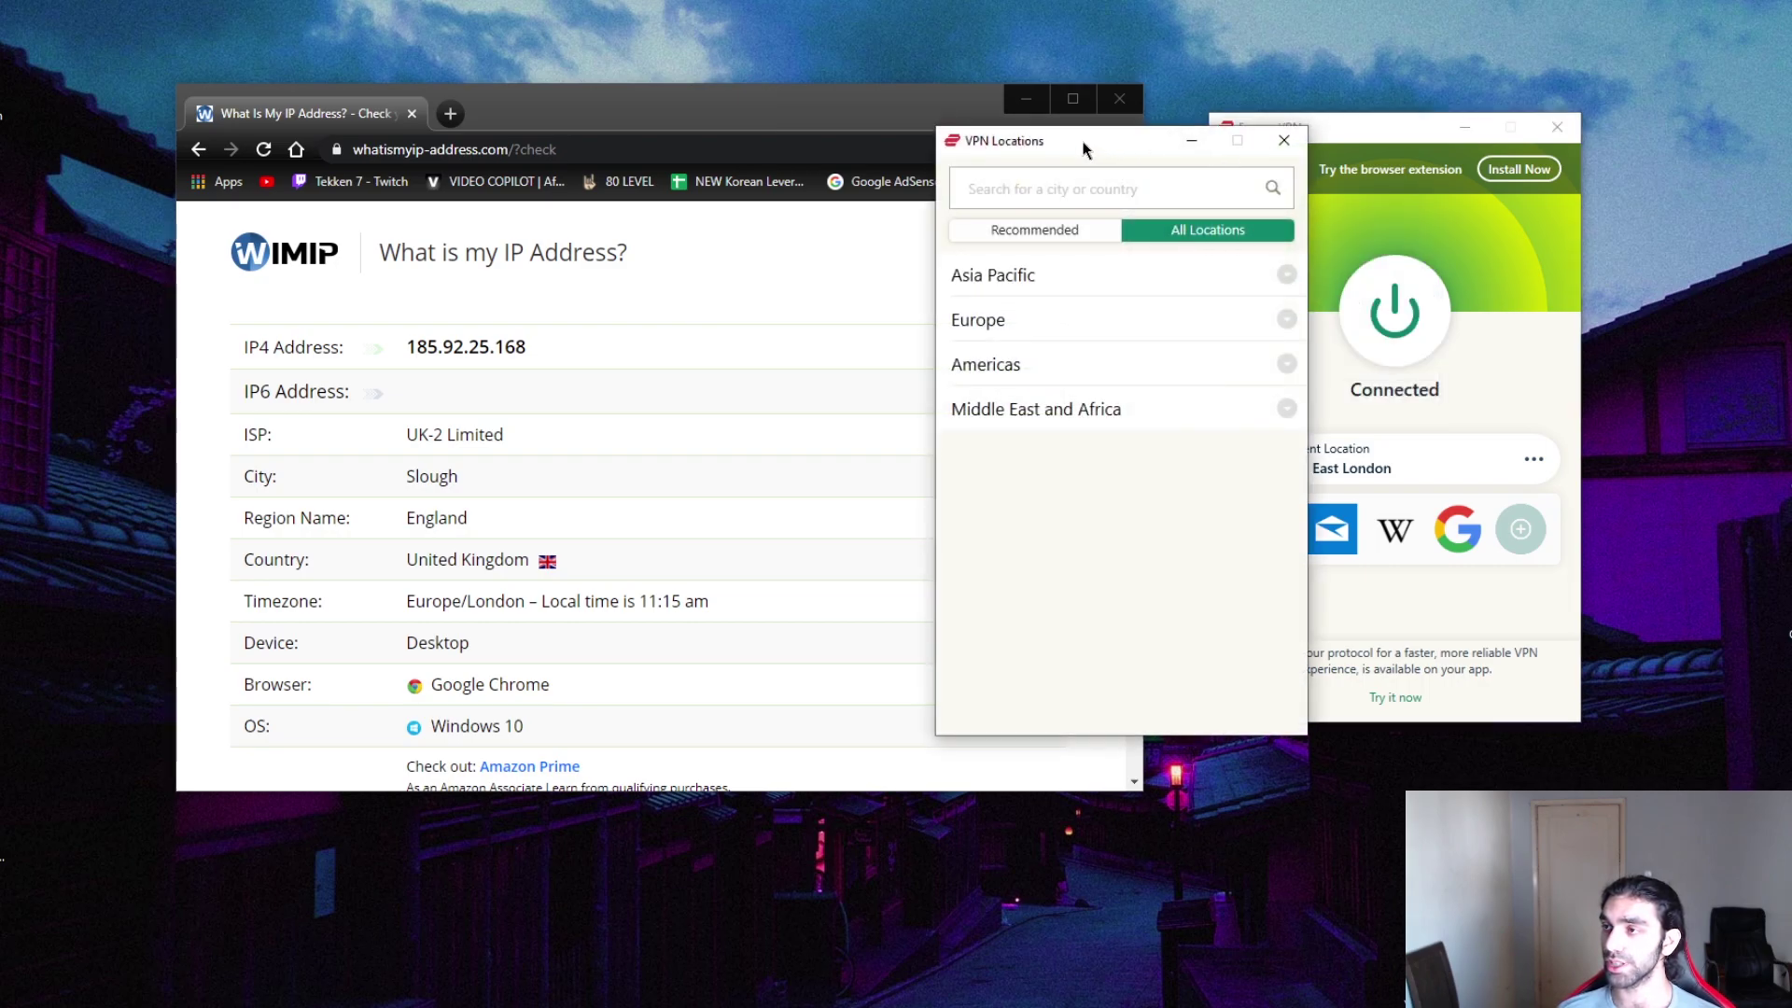
pyautogui.moveTo(1087, 149); pyautogui.dragTo(1011, 135)
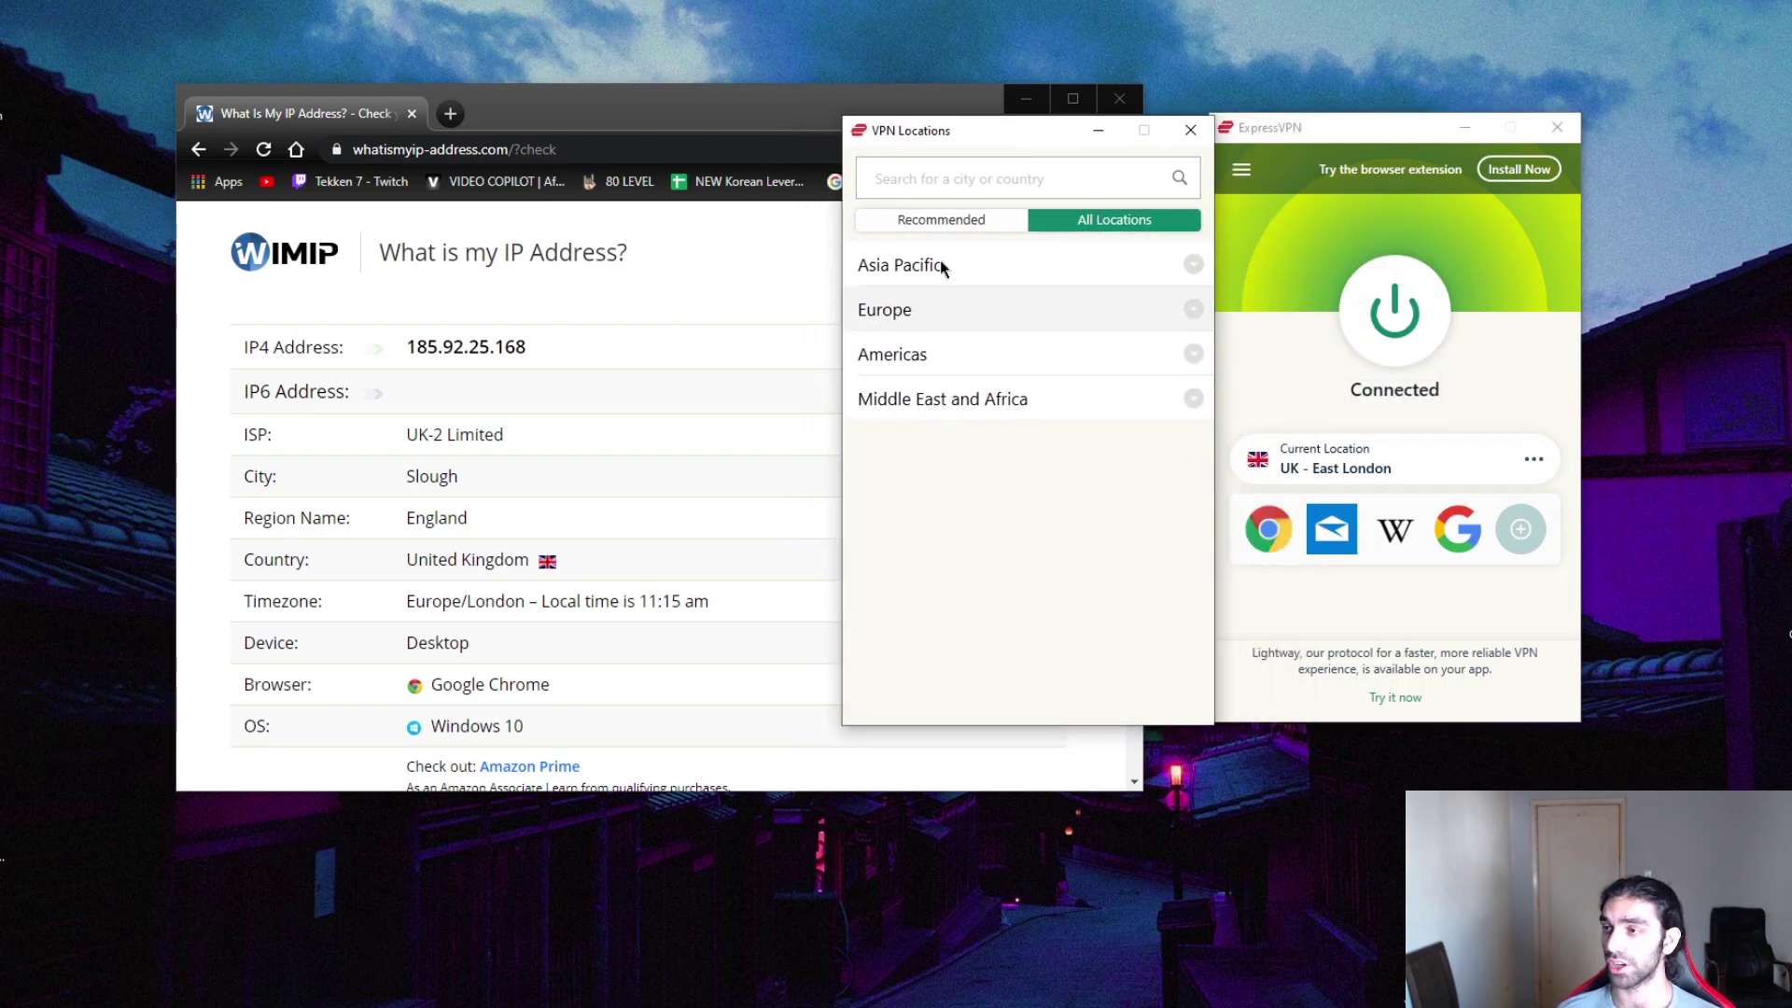
pyautogui.moveTo(962, 134); pyautogui.dragTo(911, 135)
pyautogui.click(1152, 137)
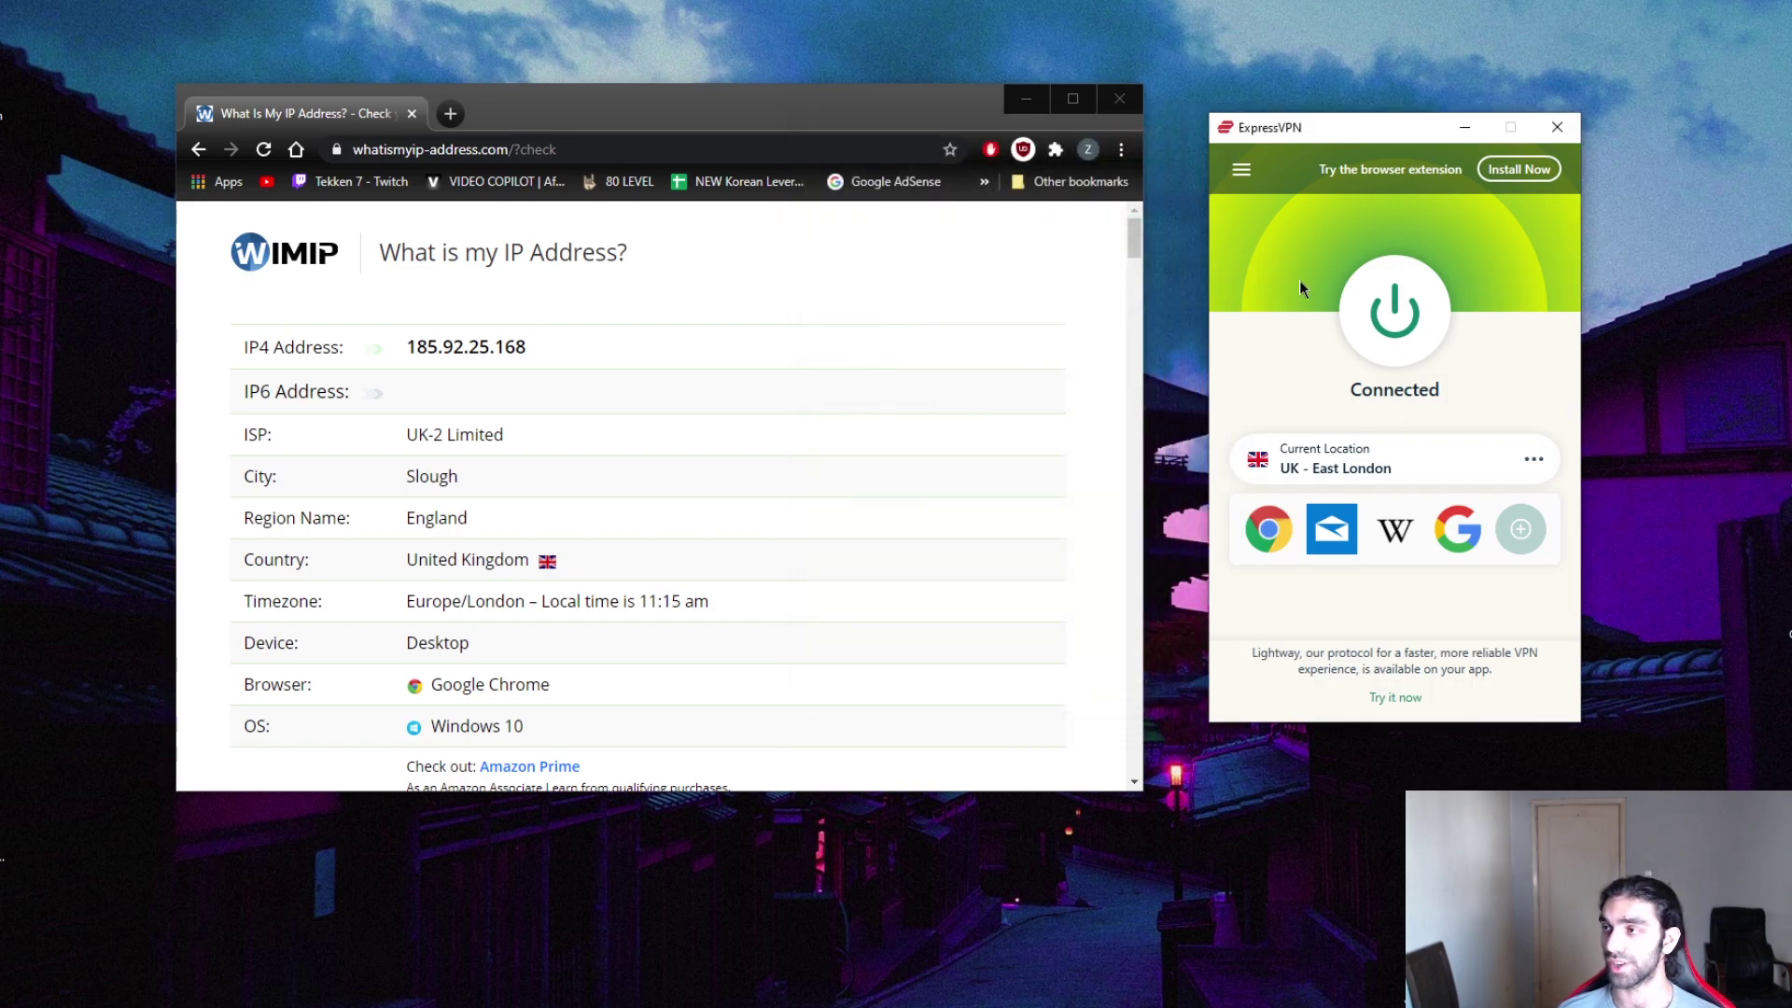
# Step: Reopen VPN Locations, expand the Europe region and scroll down toward Turkey
pyautogui.click(1243, 171)
pyautogui.click(1297, 207)
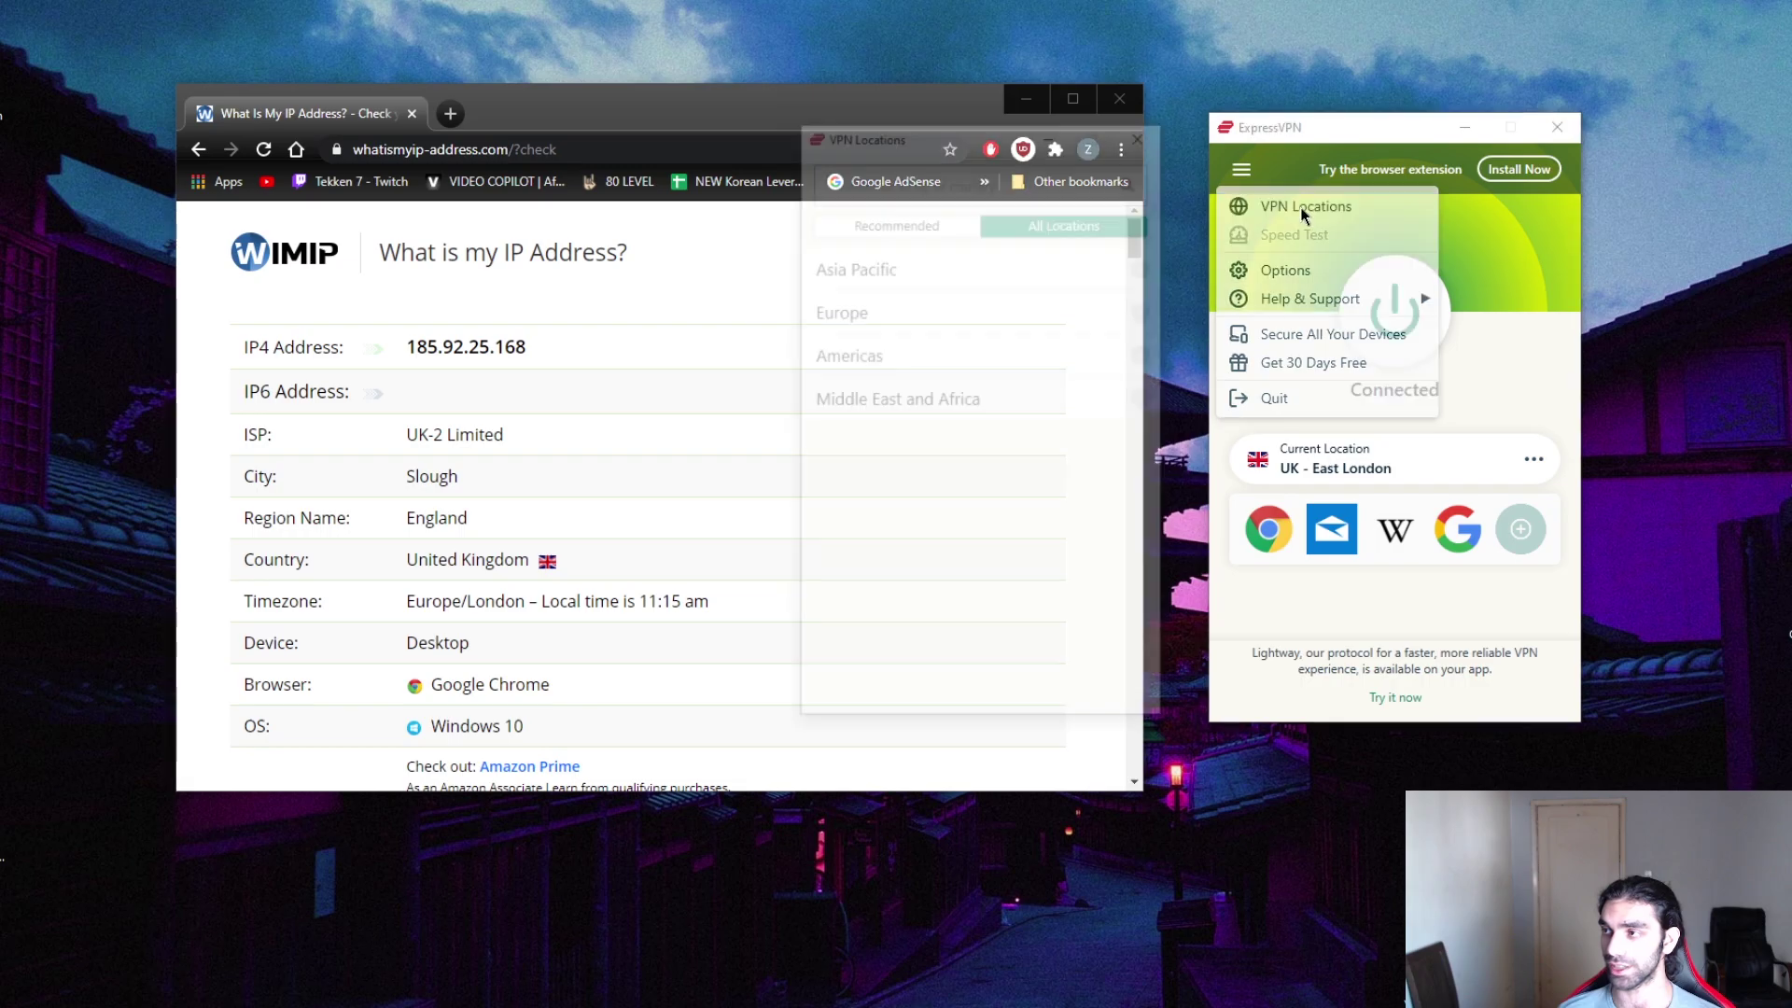
pyautogui.click(915, 179)
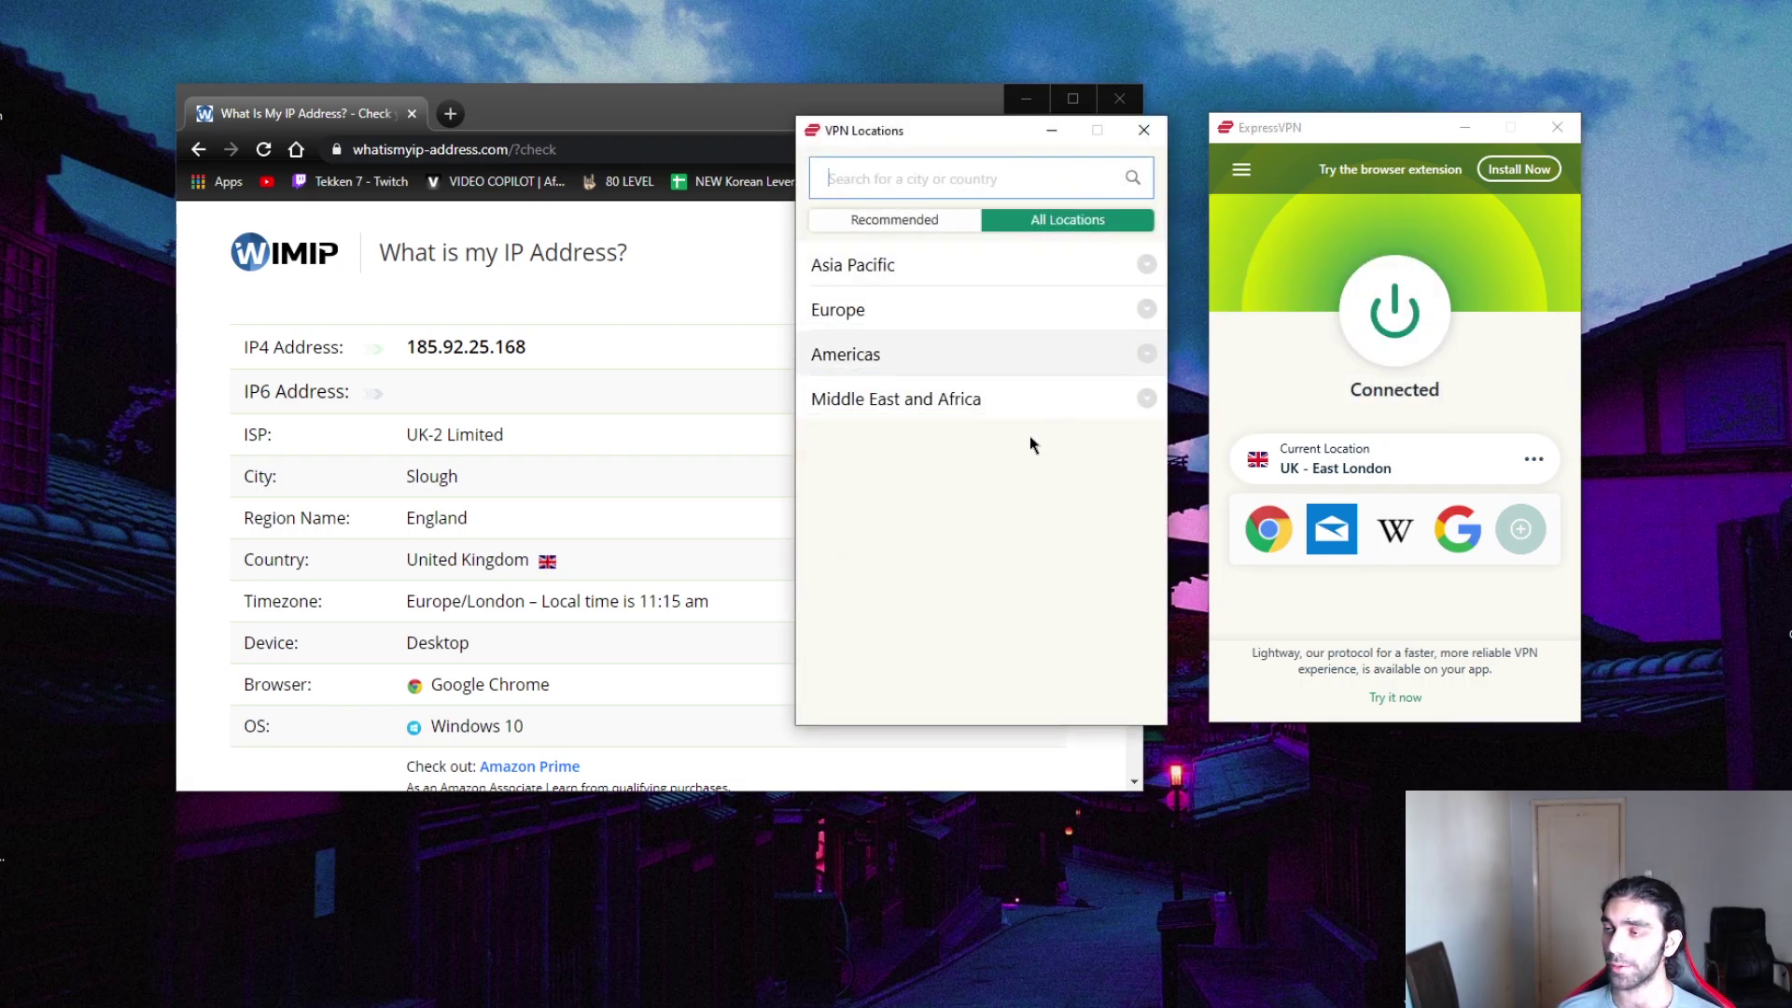
pyautogui.click(1127, 311)
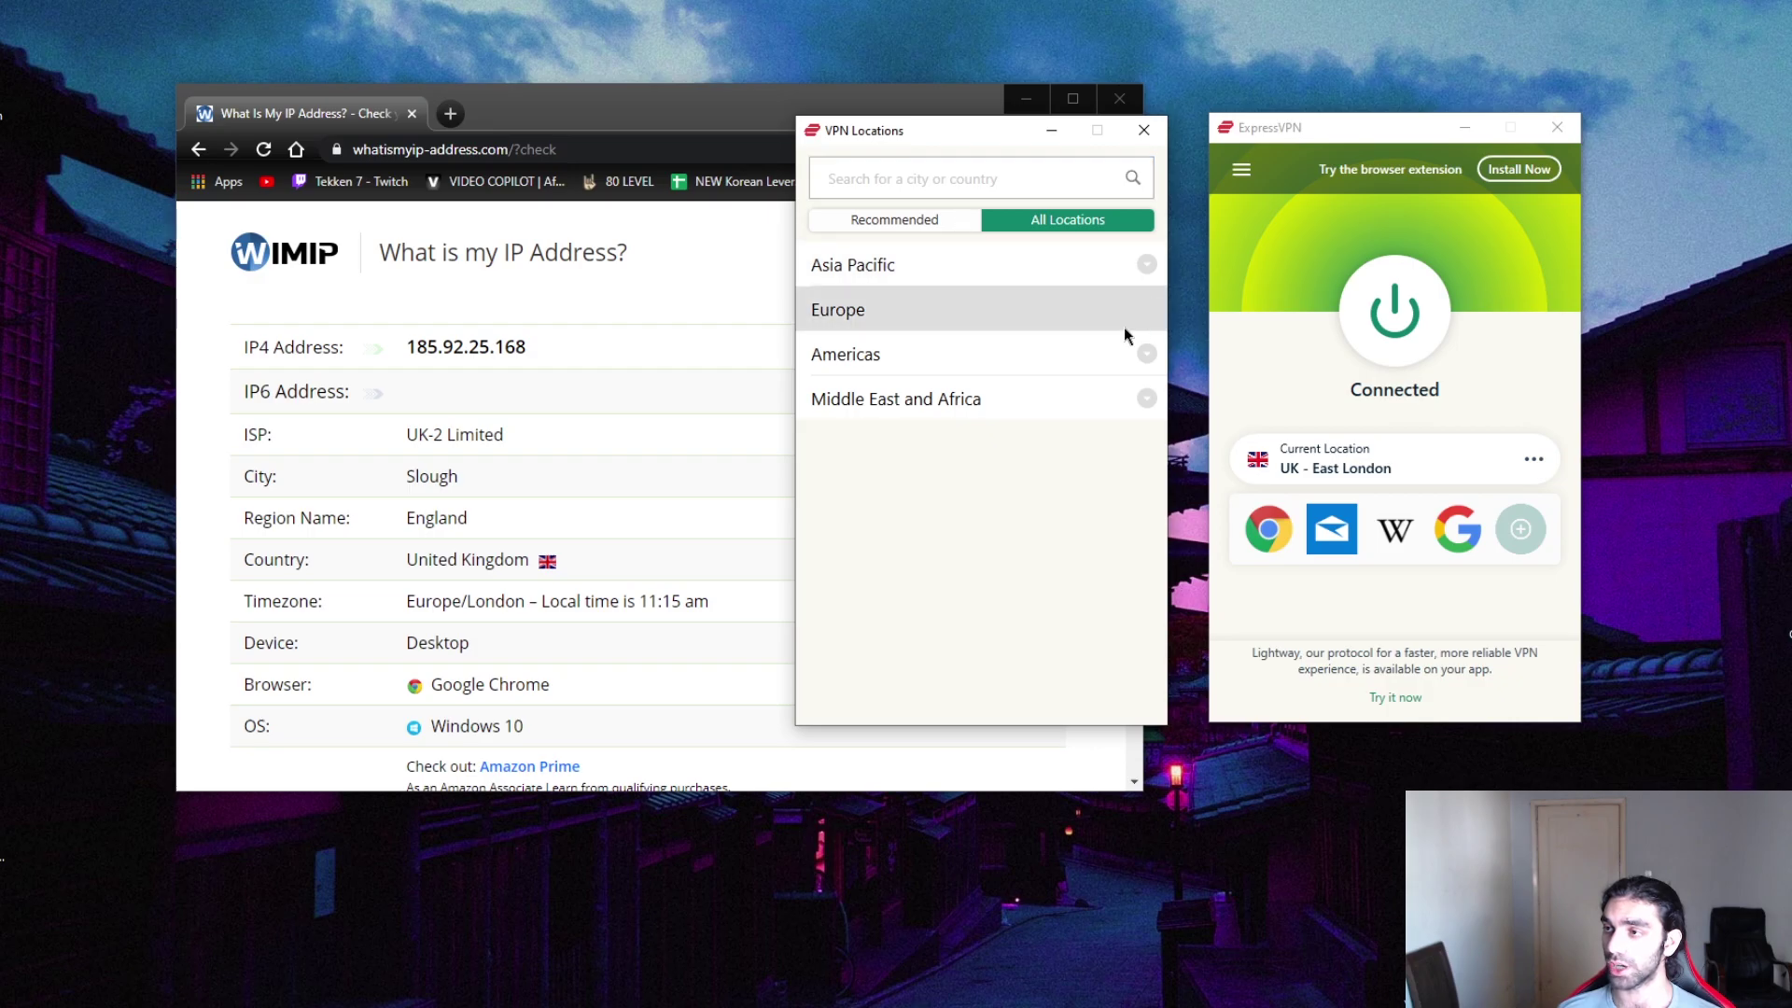
pyautogui.scroll(-2, 1006, 466)
pyautogui.scroll(-3, 1005, 462)
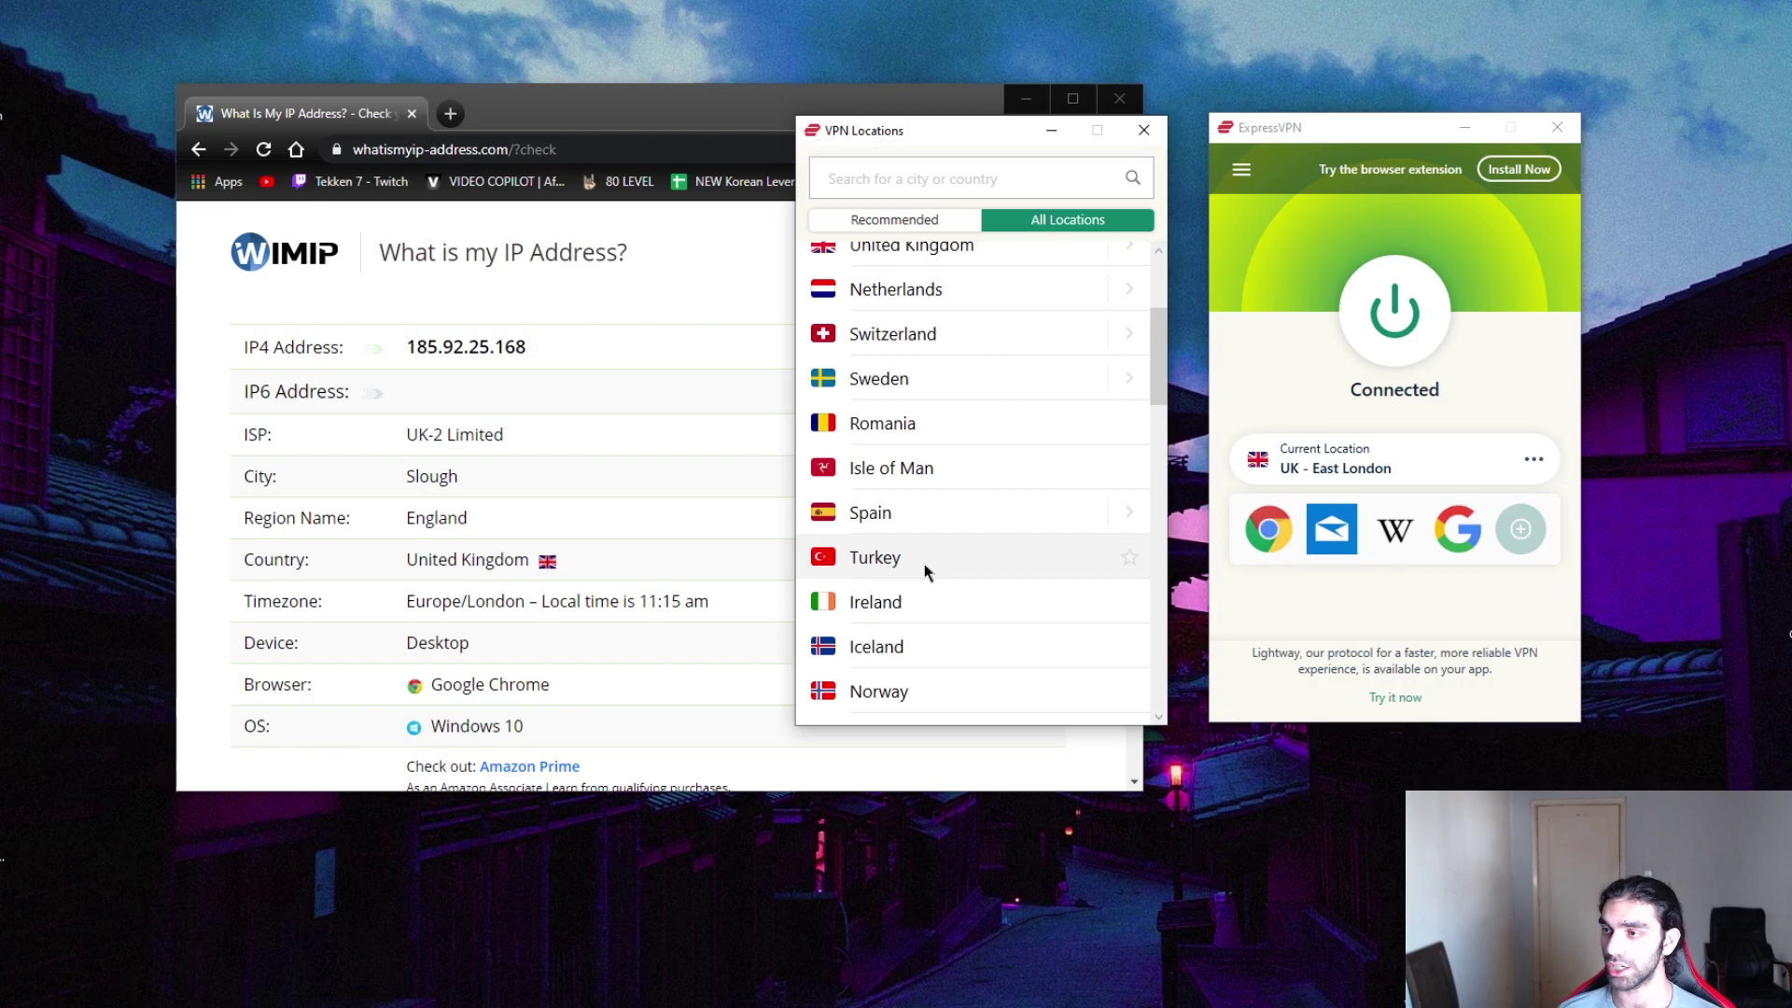
# Step: Connect ExpressVPN to Turkey and reload the IP-check page to show the Bursa, Turkey address
pyautogui.click(915, 561)
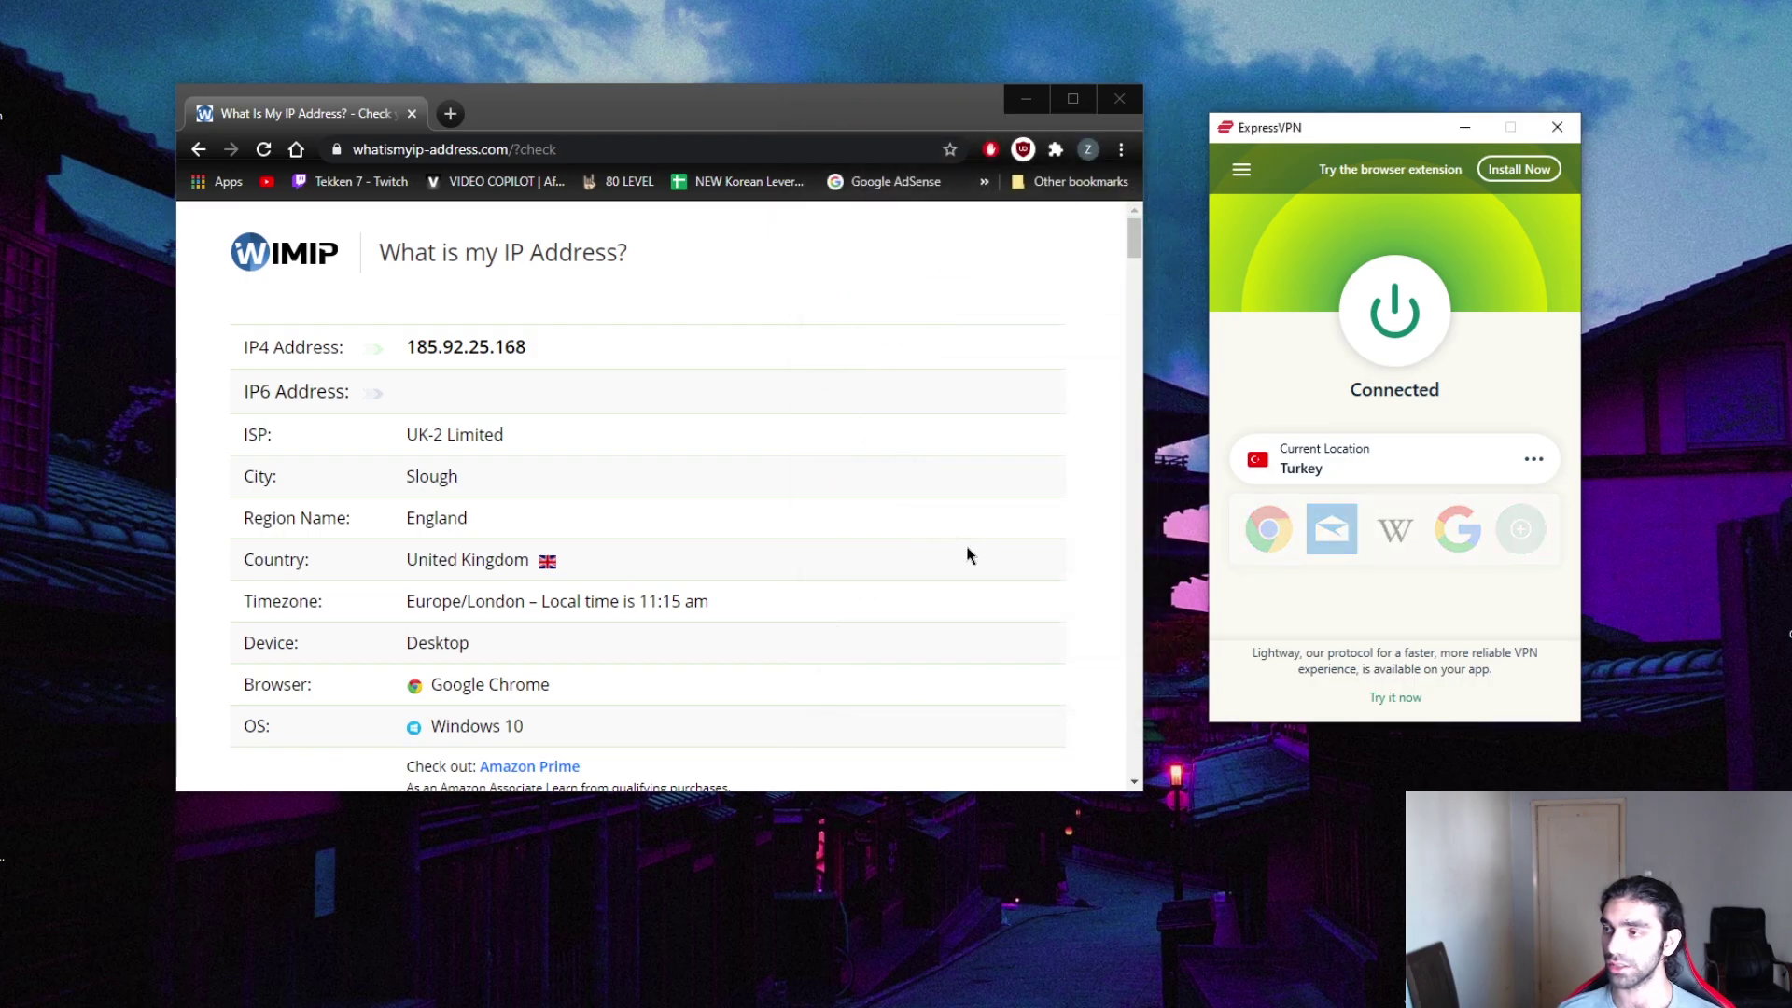
pyautogui.click(1410, 327)
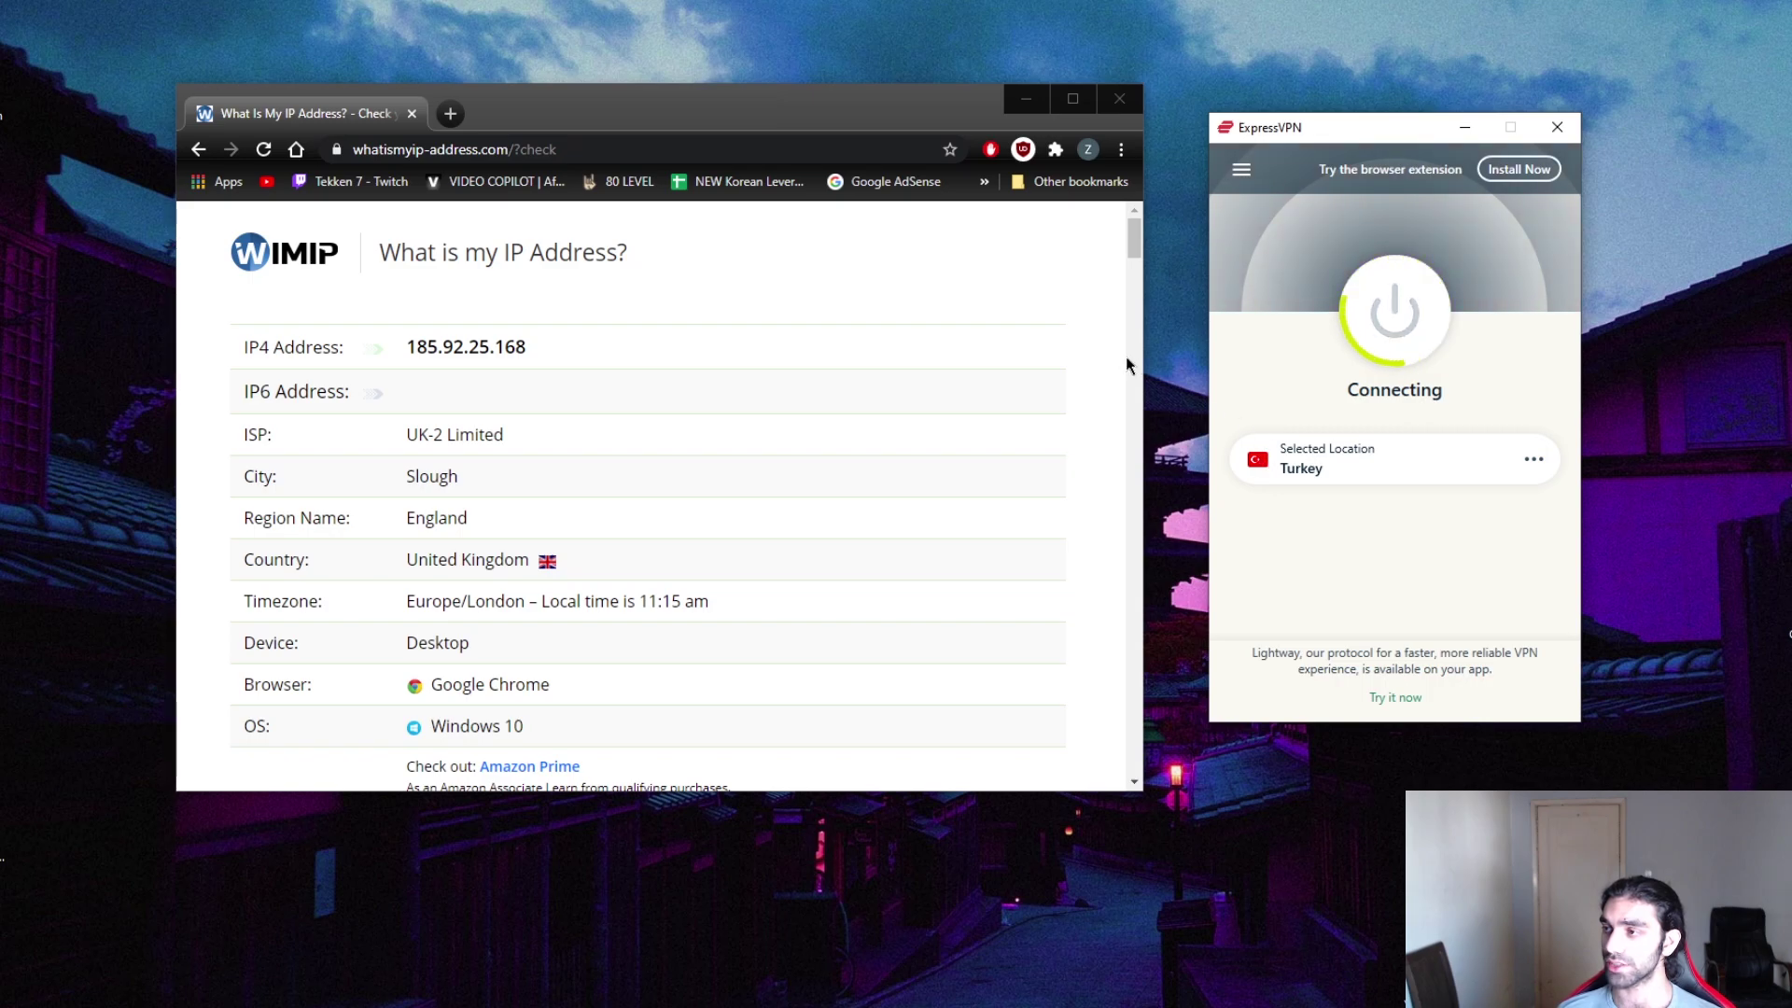
pyautogui.click(265, 150)
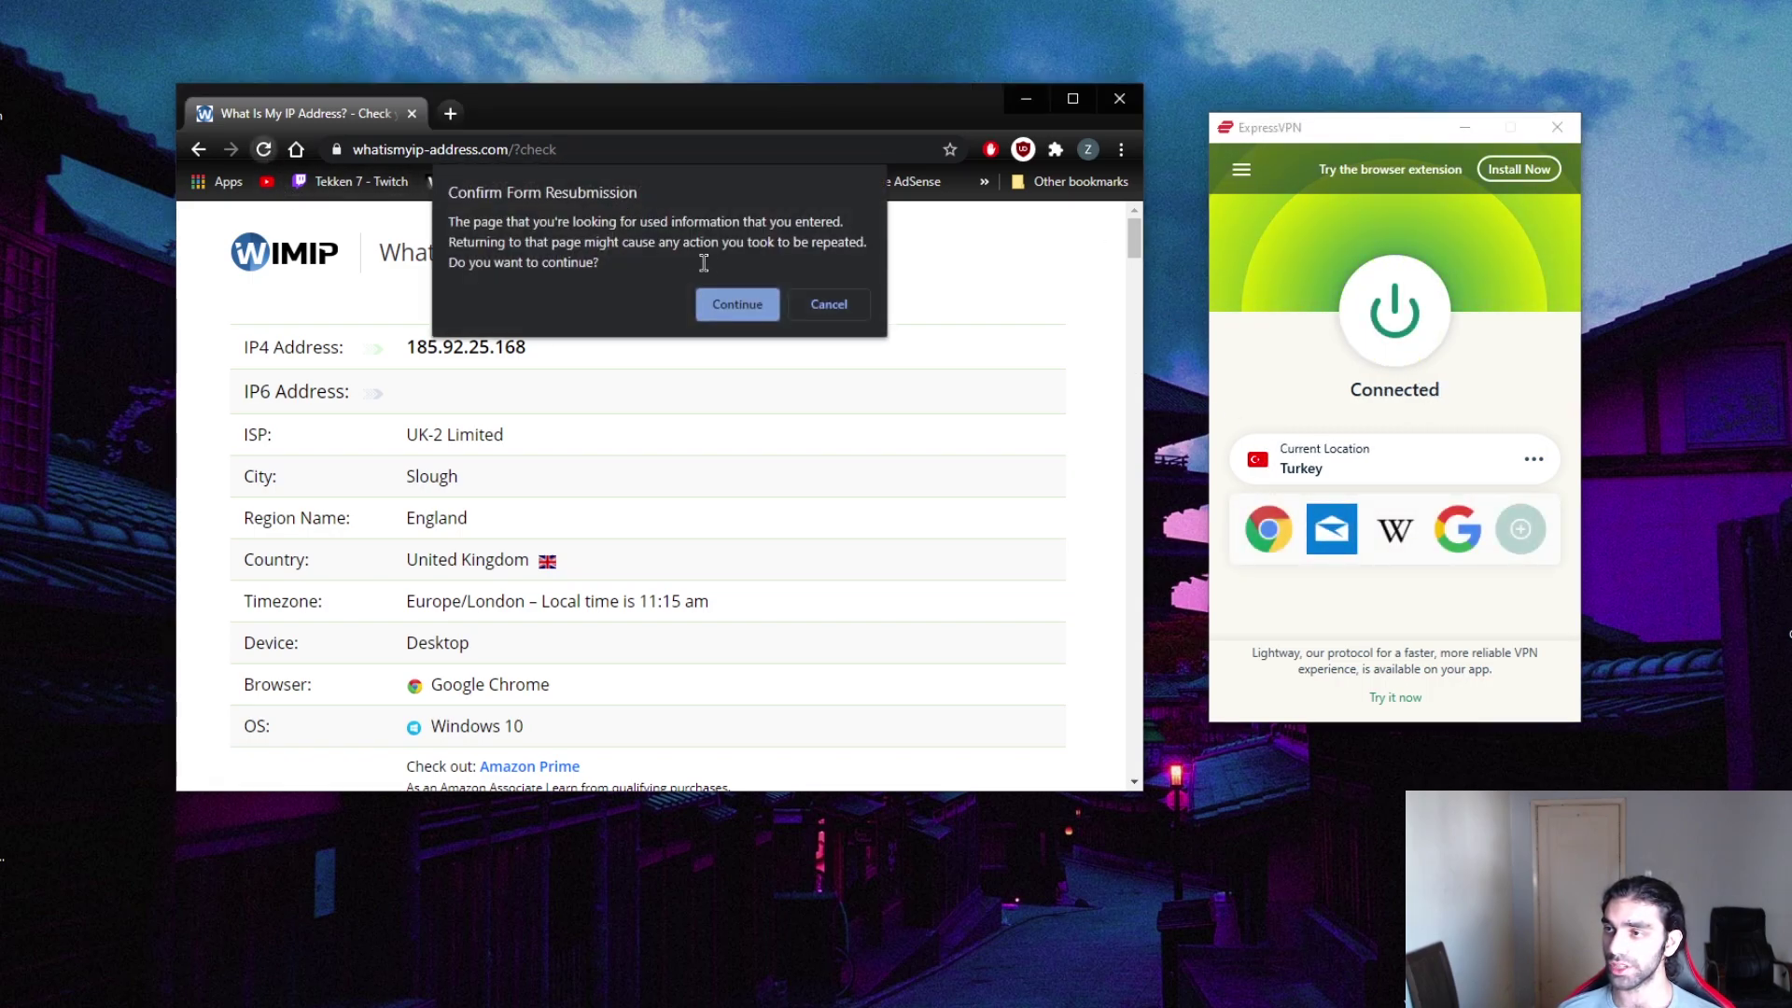
pyautogui.click(735, 301)
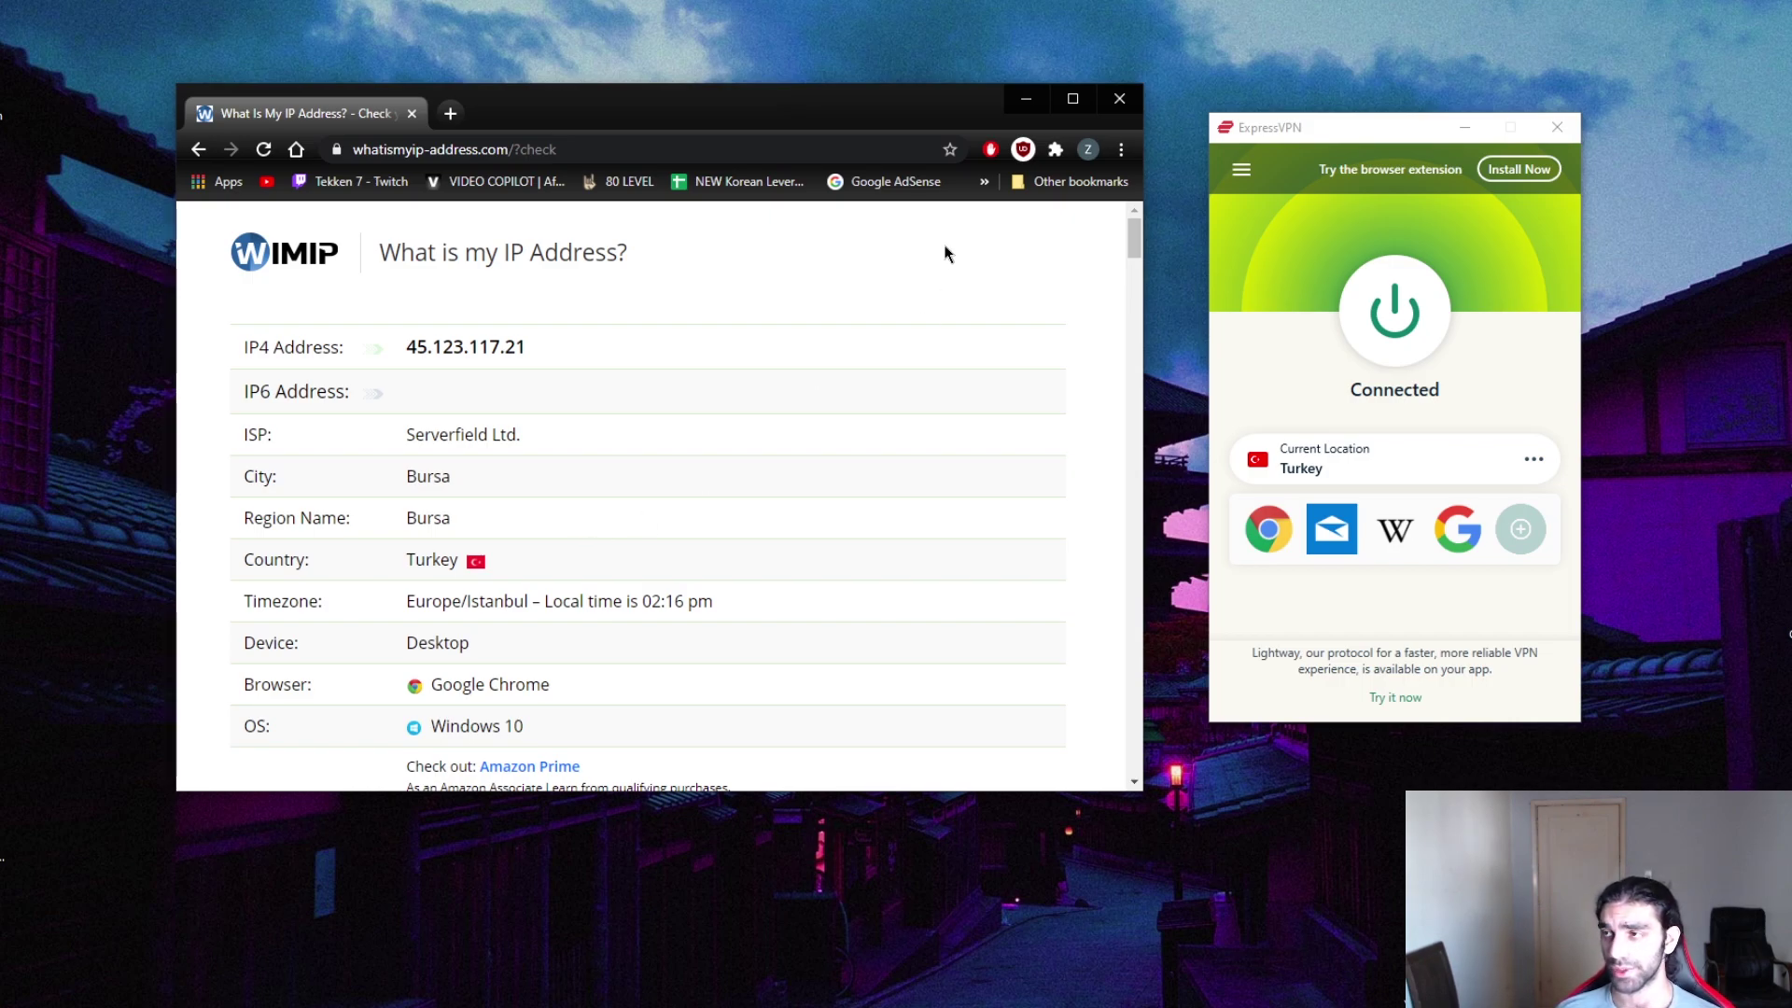
# Step: Minimize the browser, move ExpressVPN to the upper left, and bring up Surfshark and NordVPN
pyautogui.click(1026, 99)
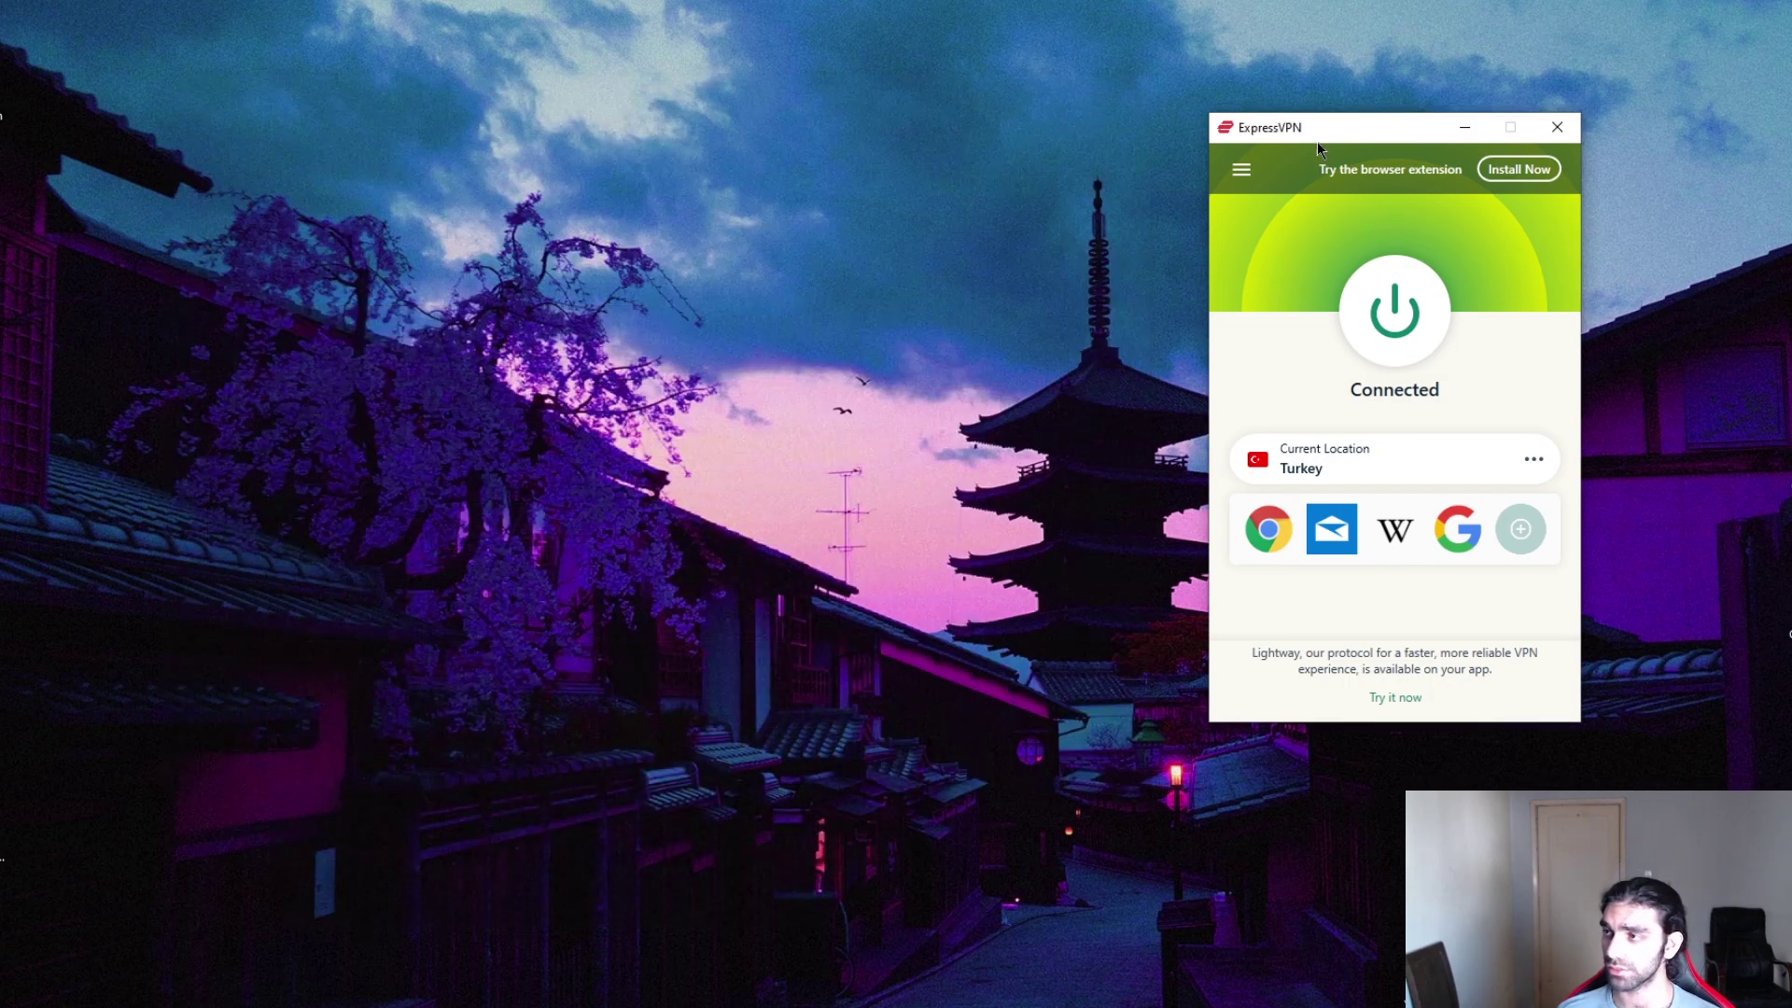
pyautogui.moveTo(1318, 142); pyautogui.dragTo(223, 125)
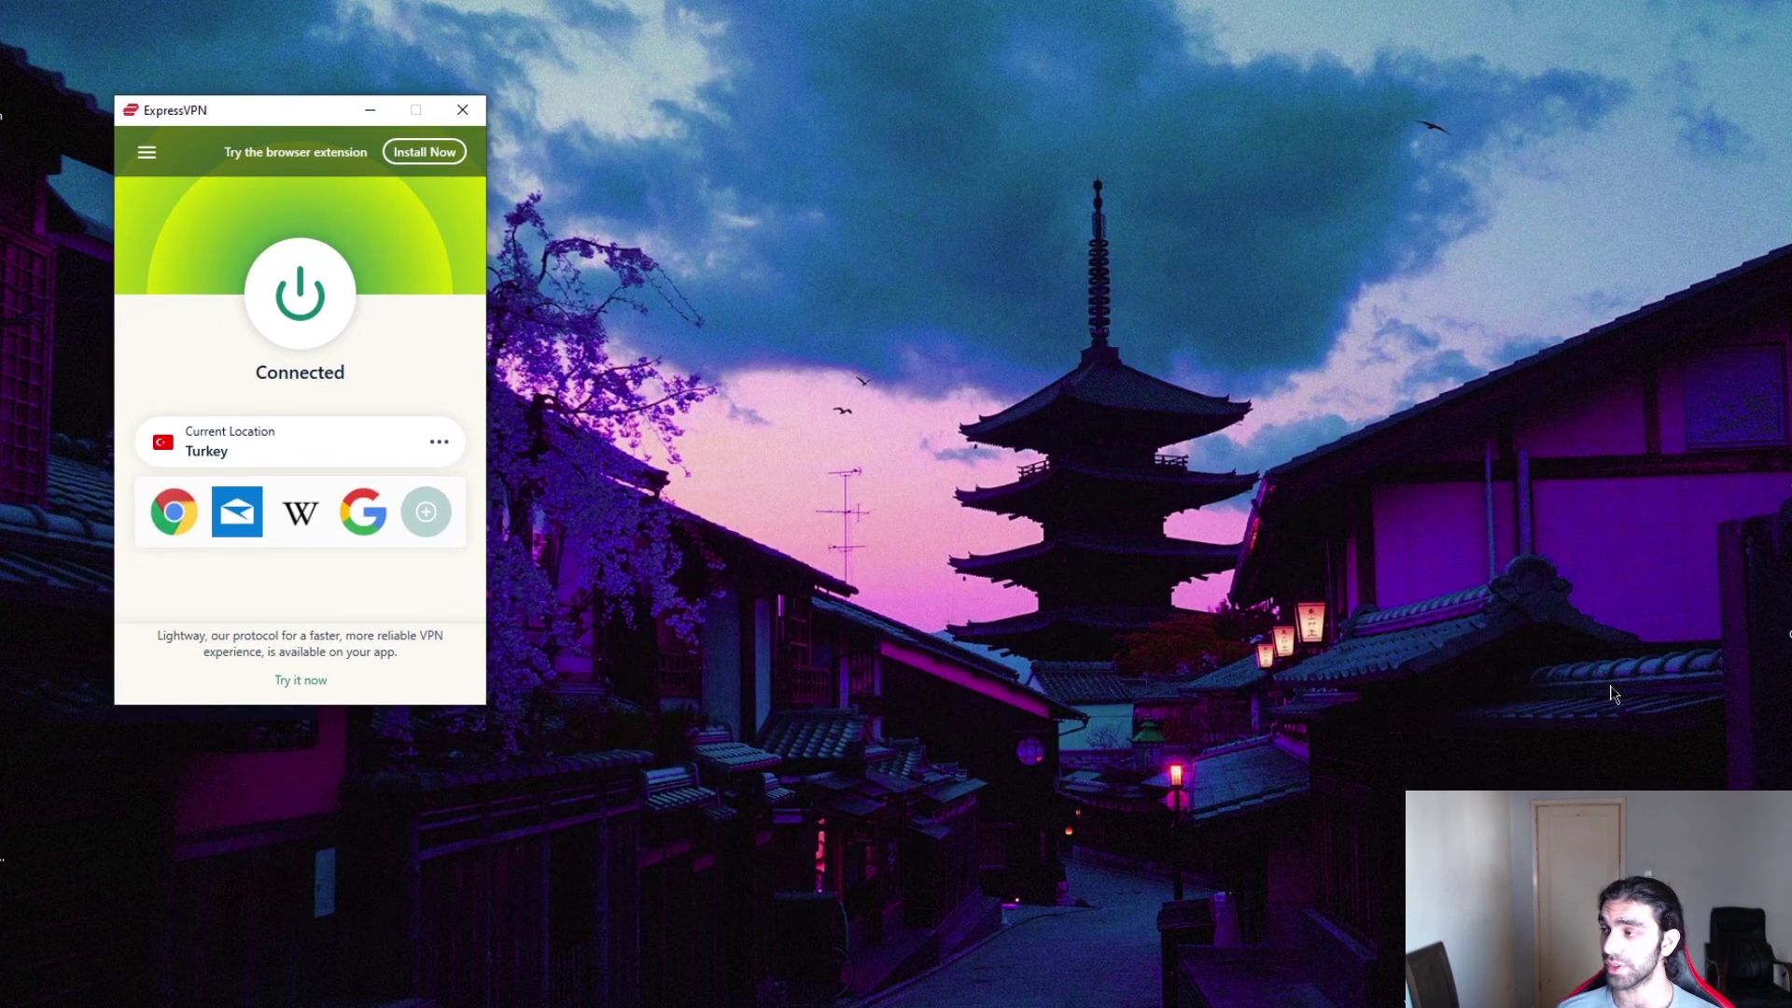
pyautogui.hotkey('alt', 'Tab')
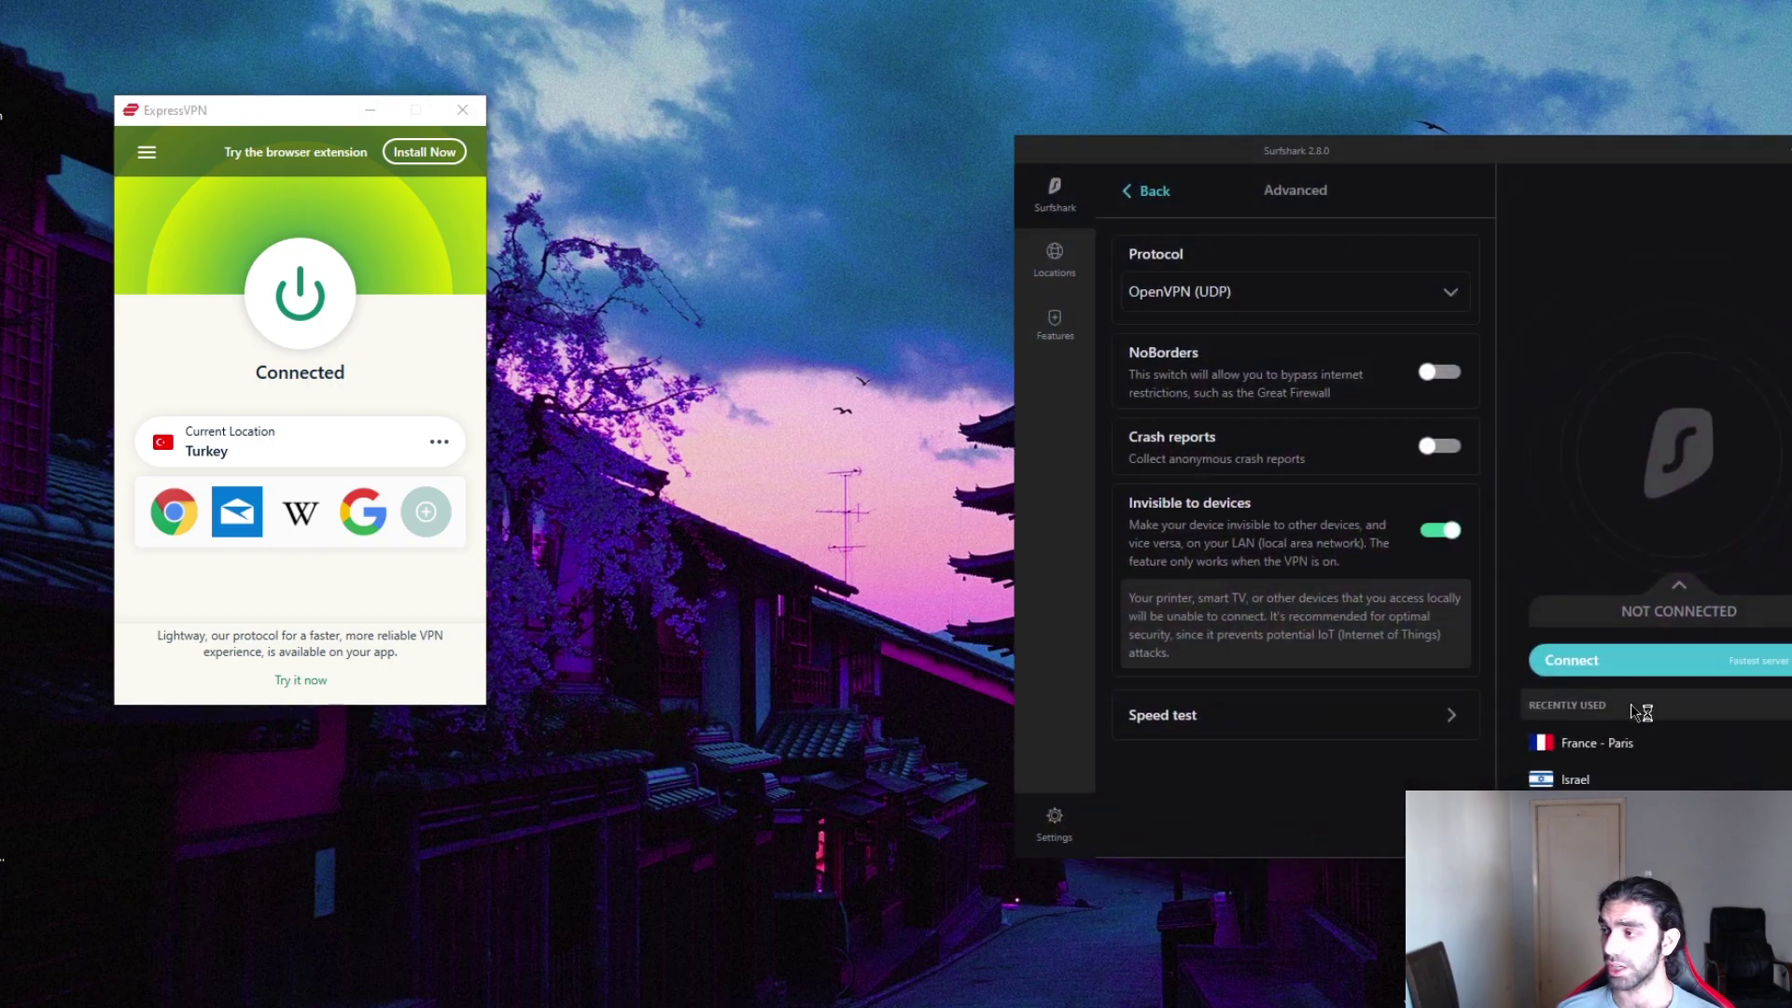
pyautogui.hotkey('alt', 'Tab')
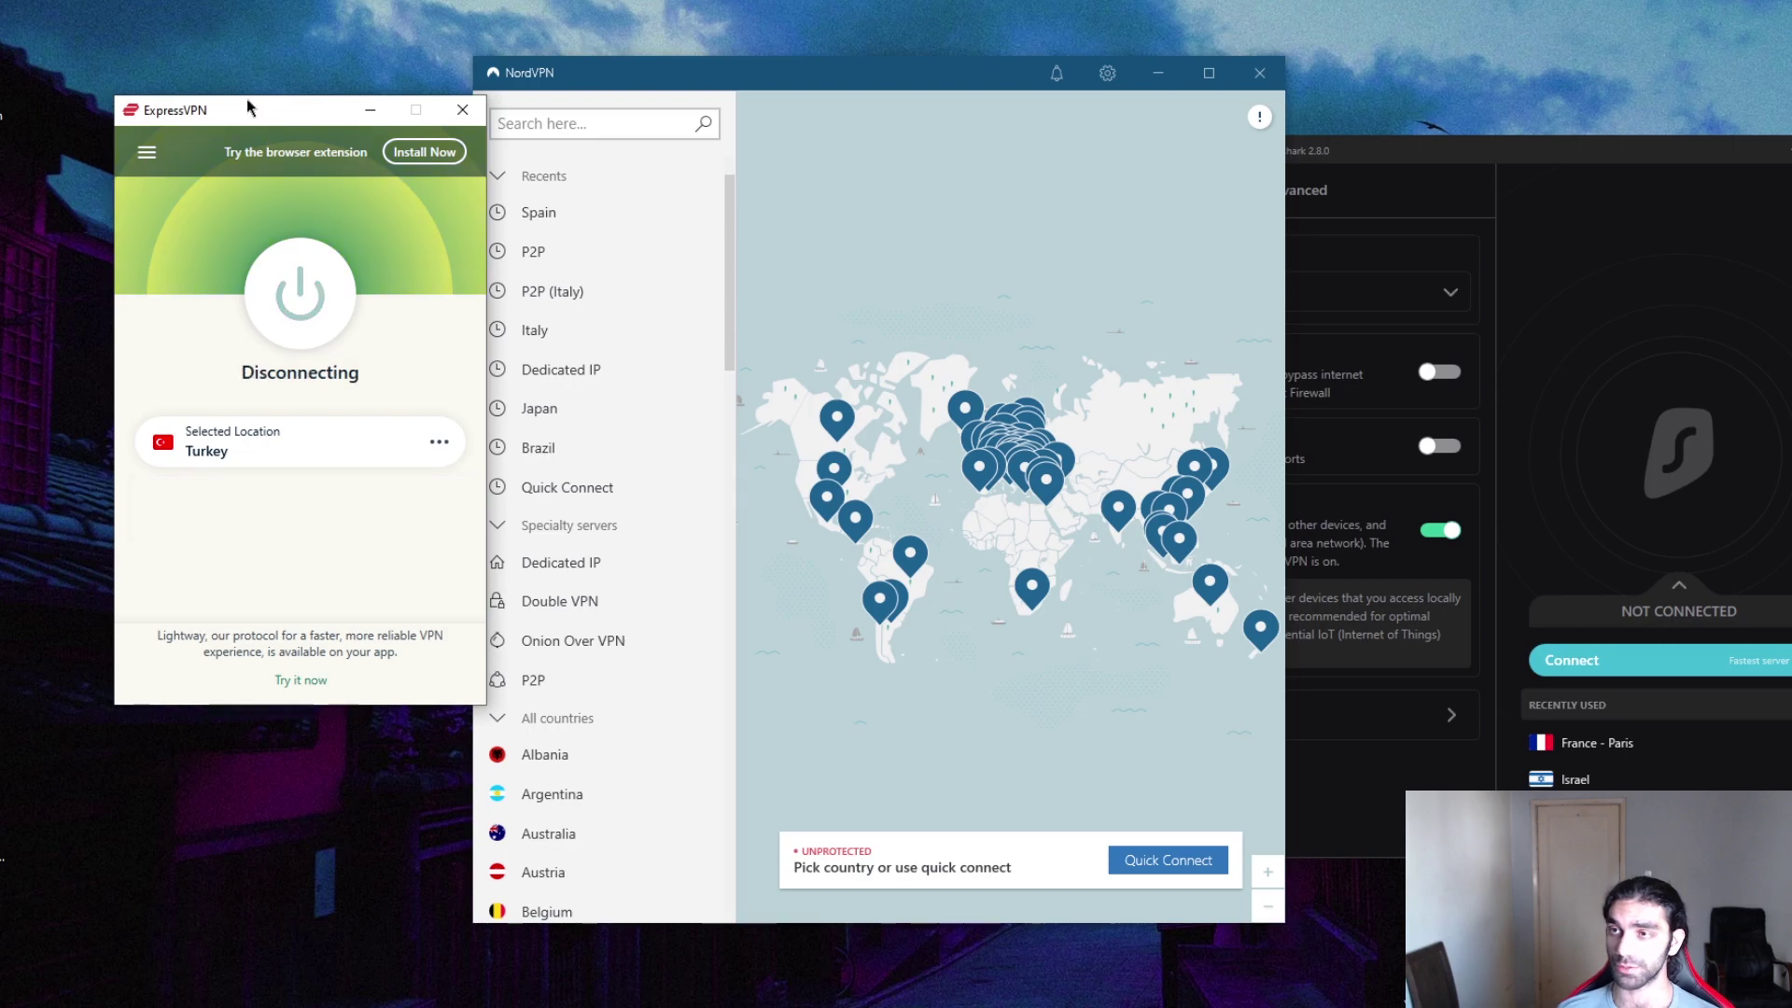
# Step: Adjust the ExpressVPN and NordVPN positions and return Surfshark to its main settings list
pyautogui.moveTo(236, 103); pyautogui.dragTo(159, 103)
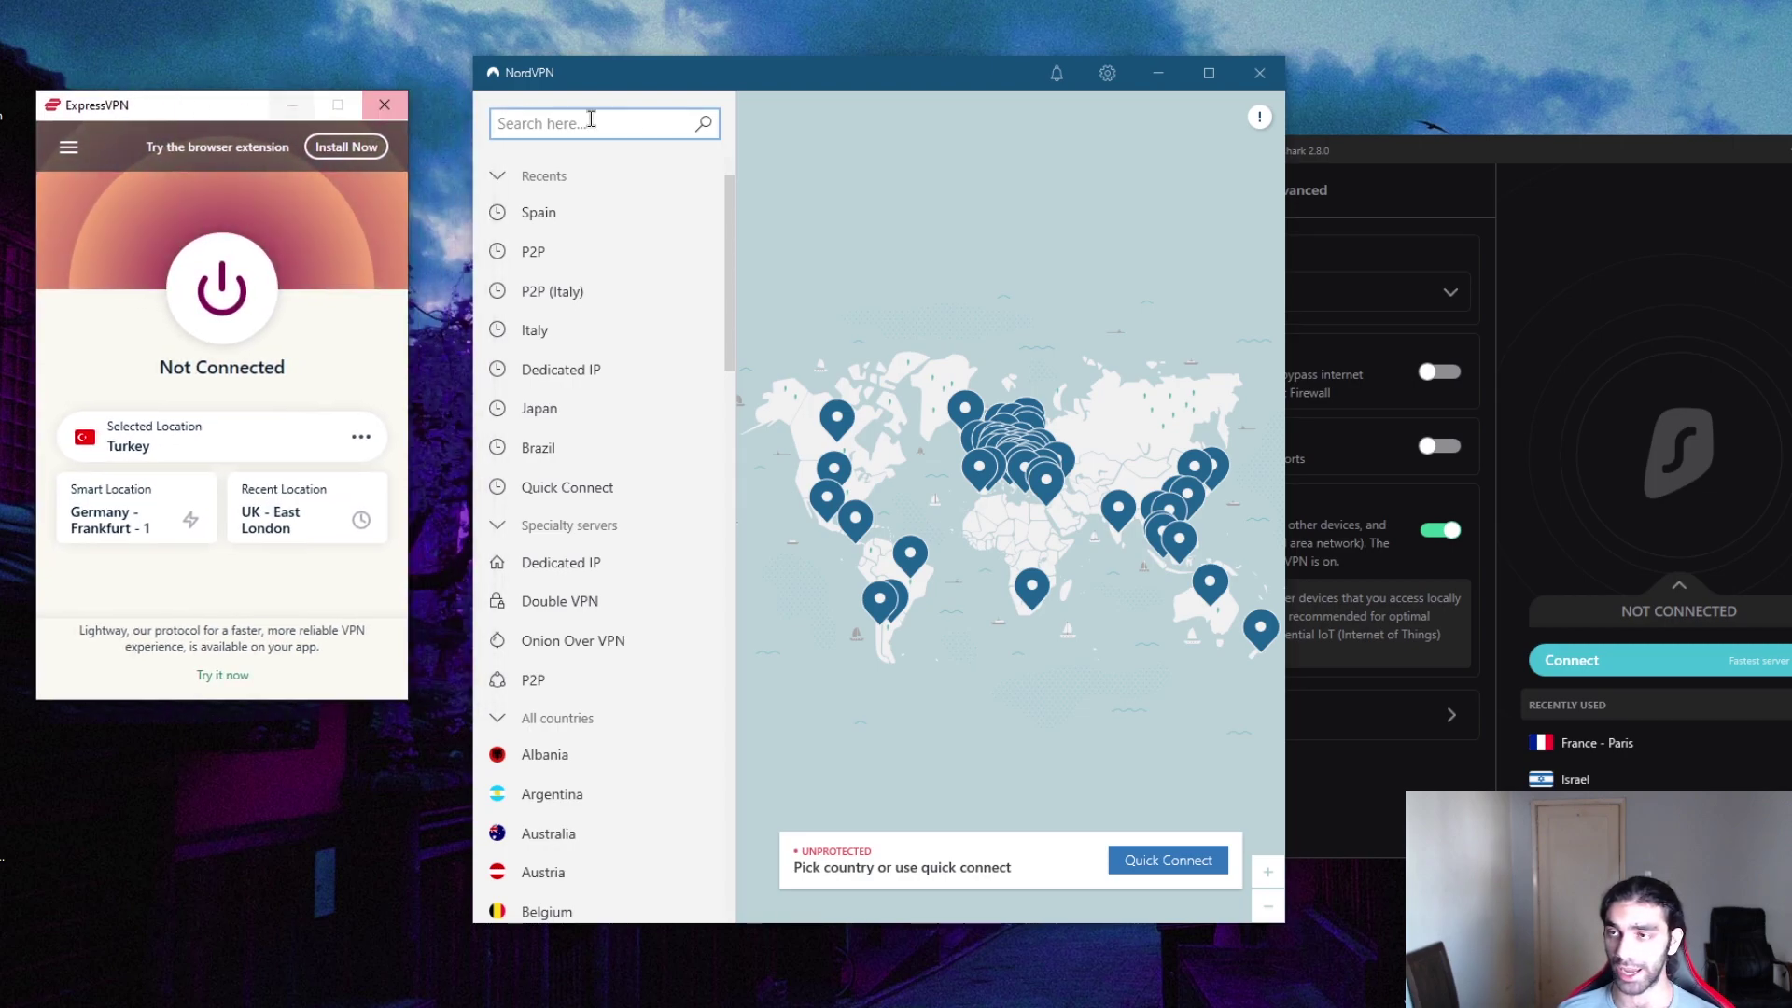
pyautogui.moveTo(752, 73)
pyautogui.mouseDown()
pyautogui.moveTo(695, 57)
pyautogui.moveTo(739, 54)
pyautogui.mouseUp()
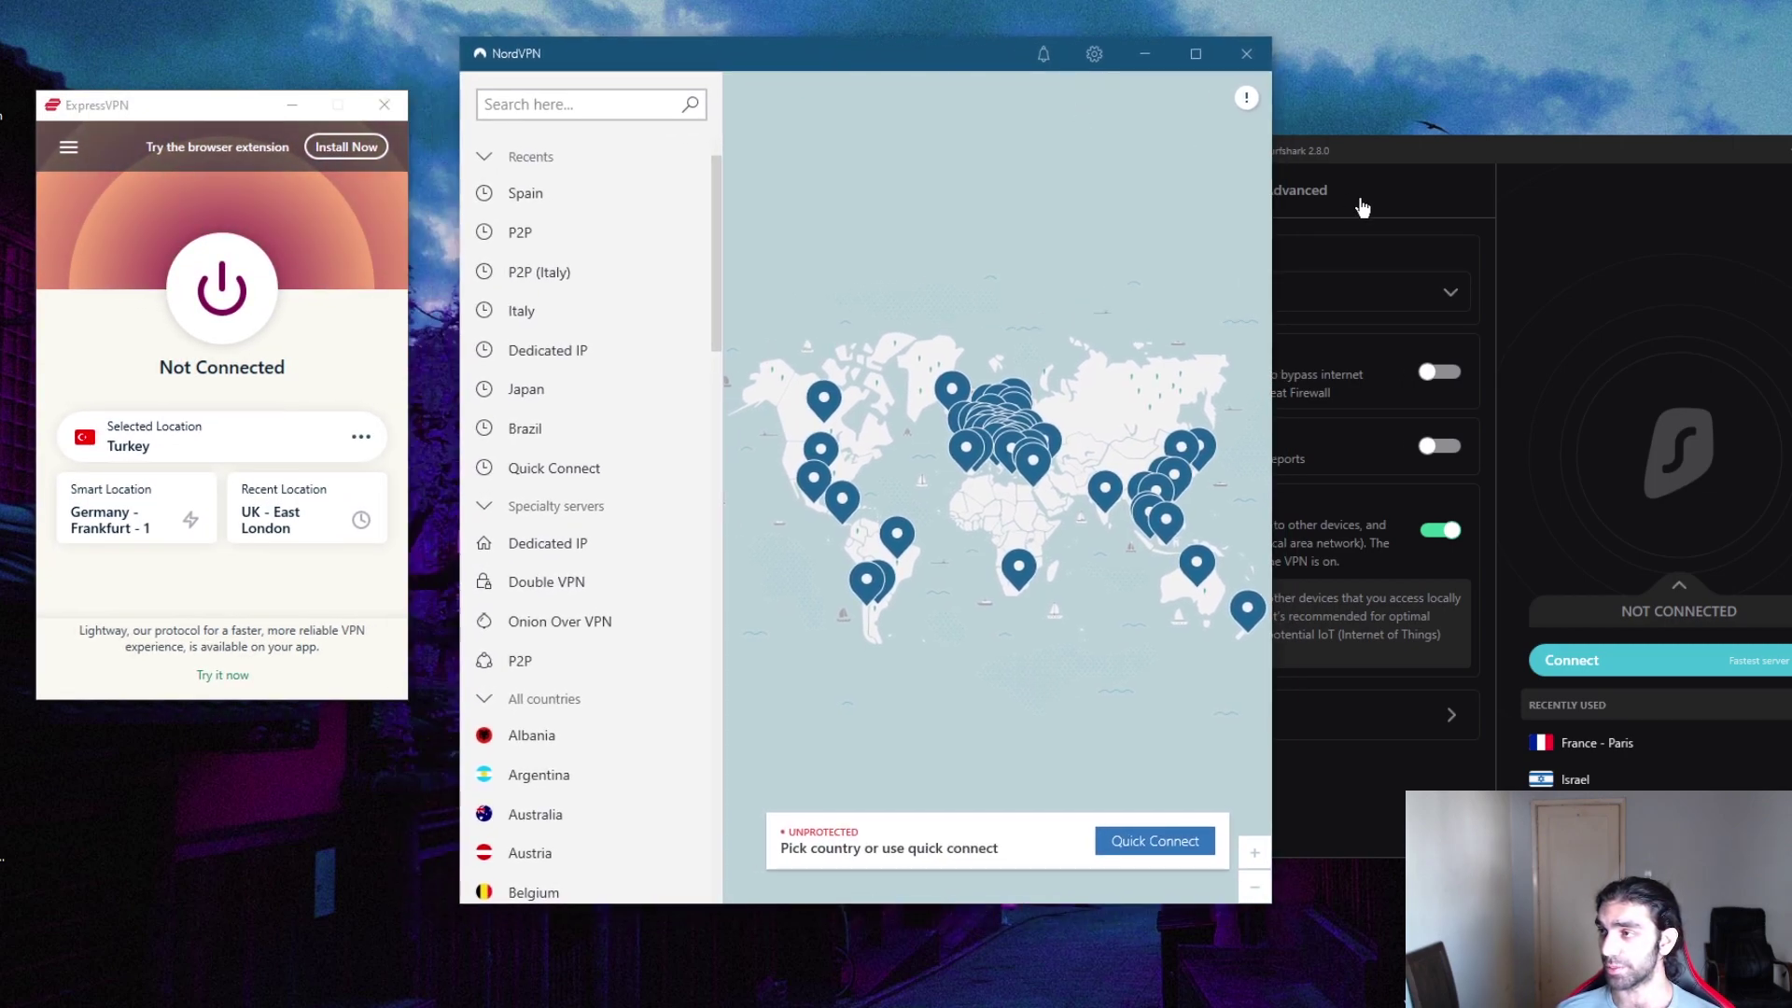
pyautogui.click(1320, 171)
pyautogui.click(1148, 191)
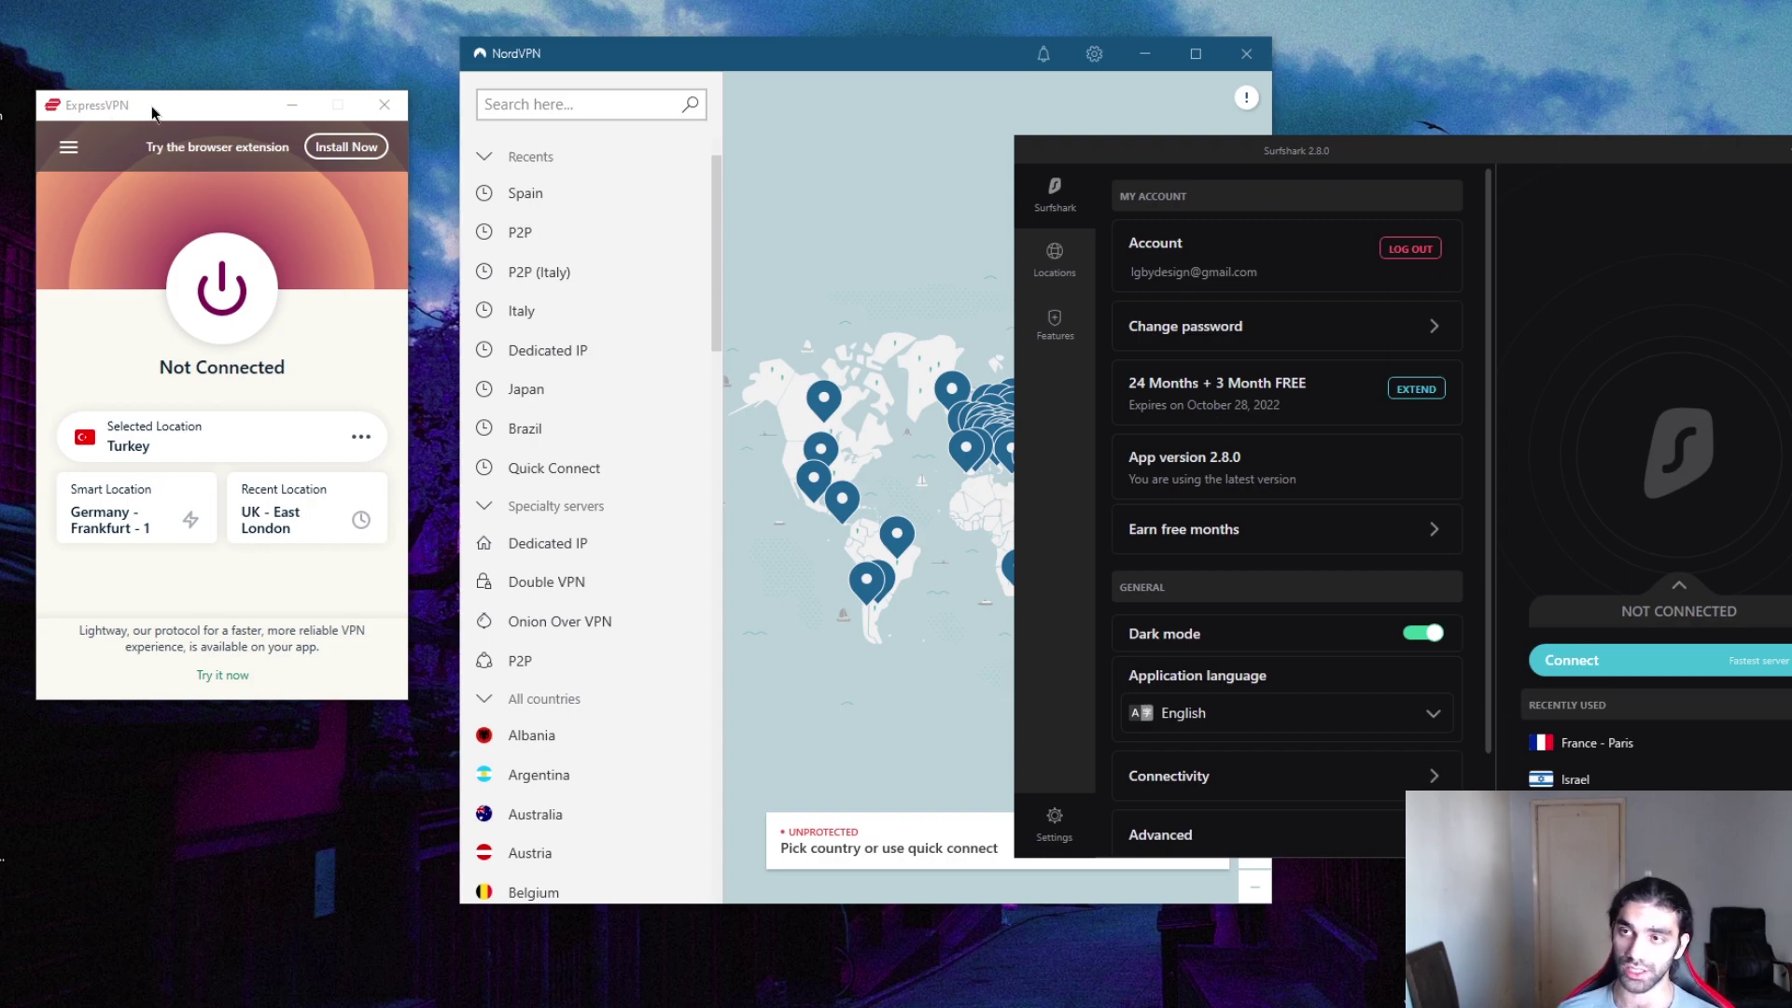
# Step: Show NordVPN's Advanced settings with Custom DNS, Obfuscated servers and Invisibility on LAN
pyautogui.moveTo(146, 104); pyautogui.dragTo(173, 115)
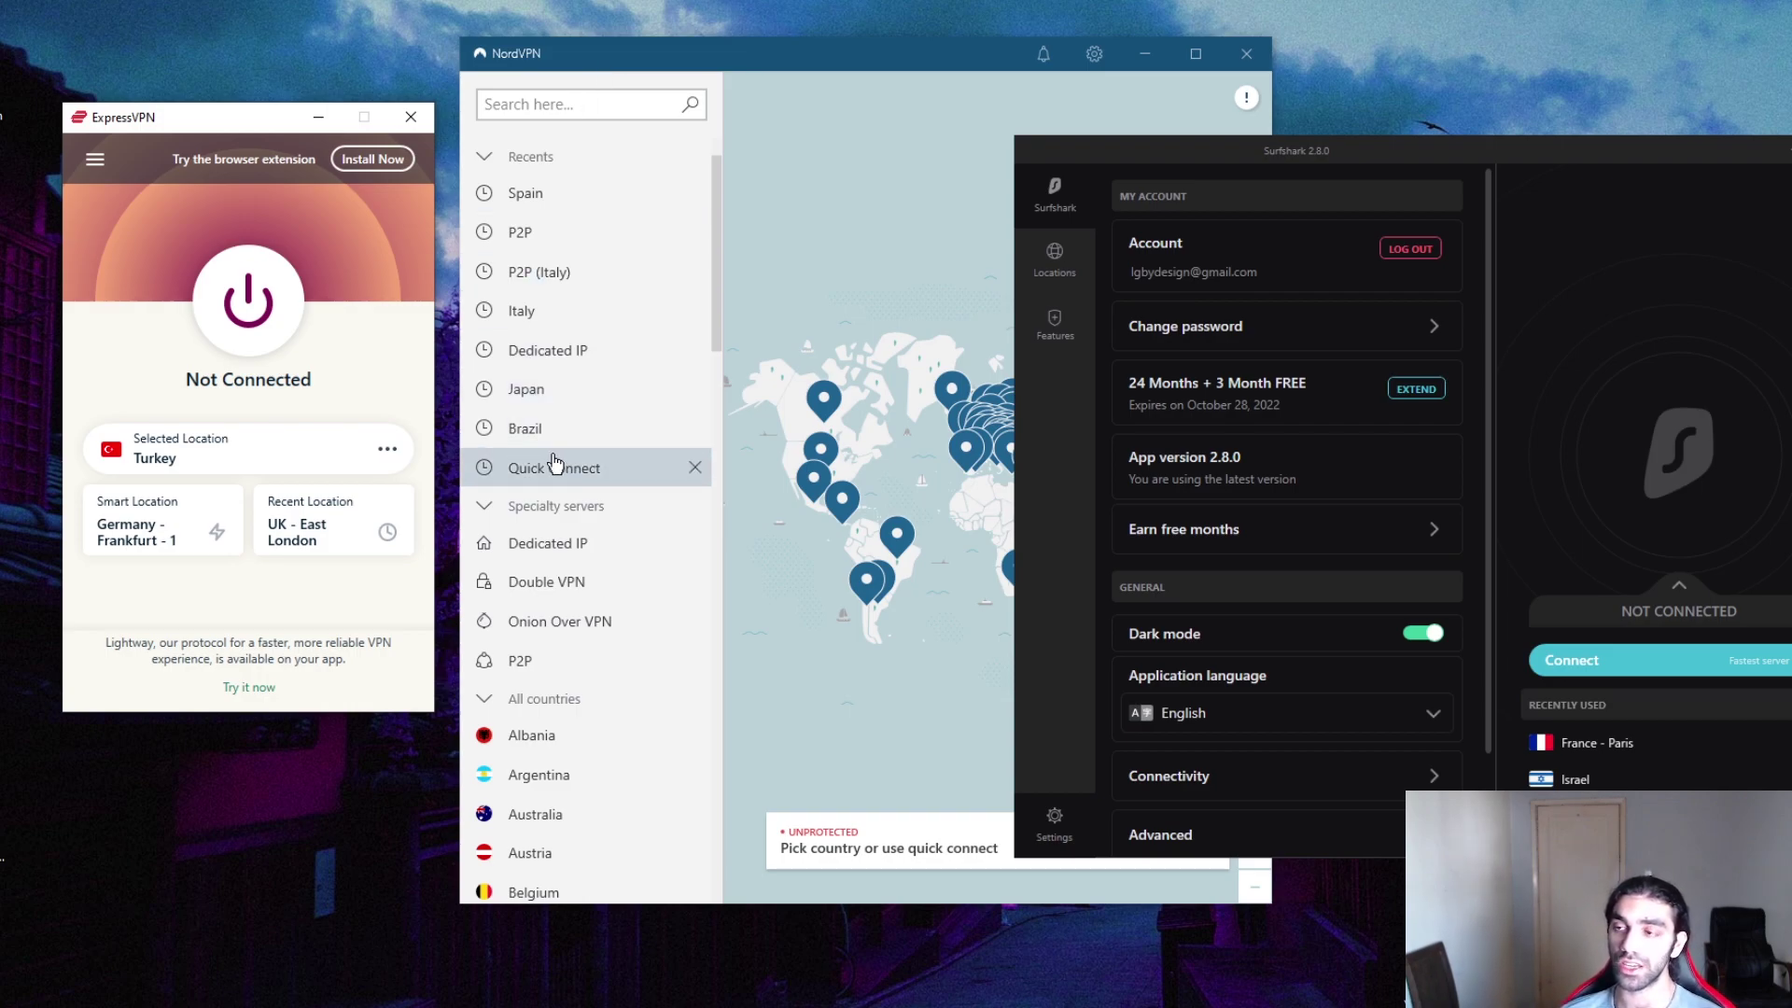
pyautogui.click(614, 52)
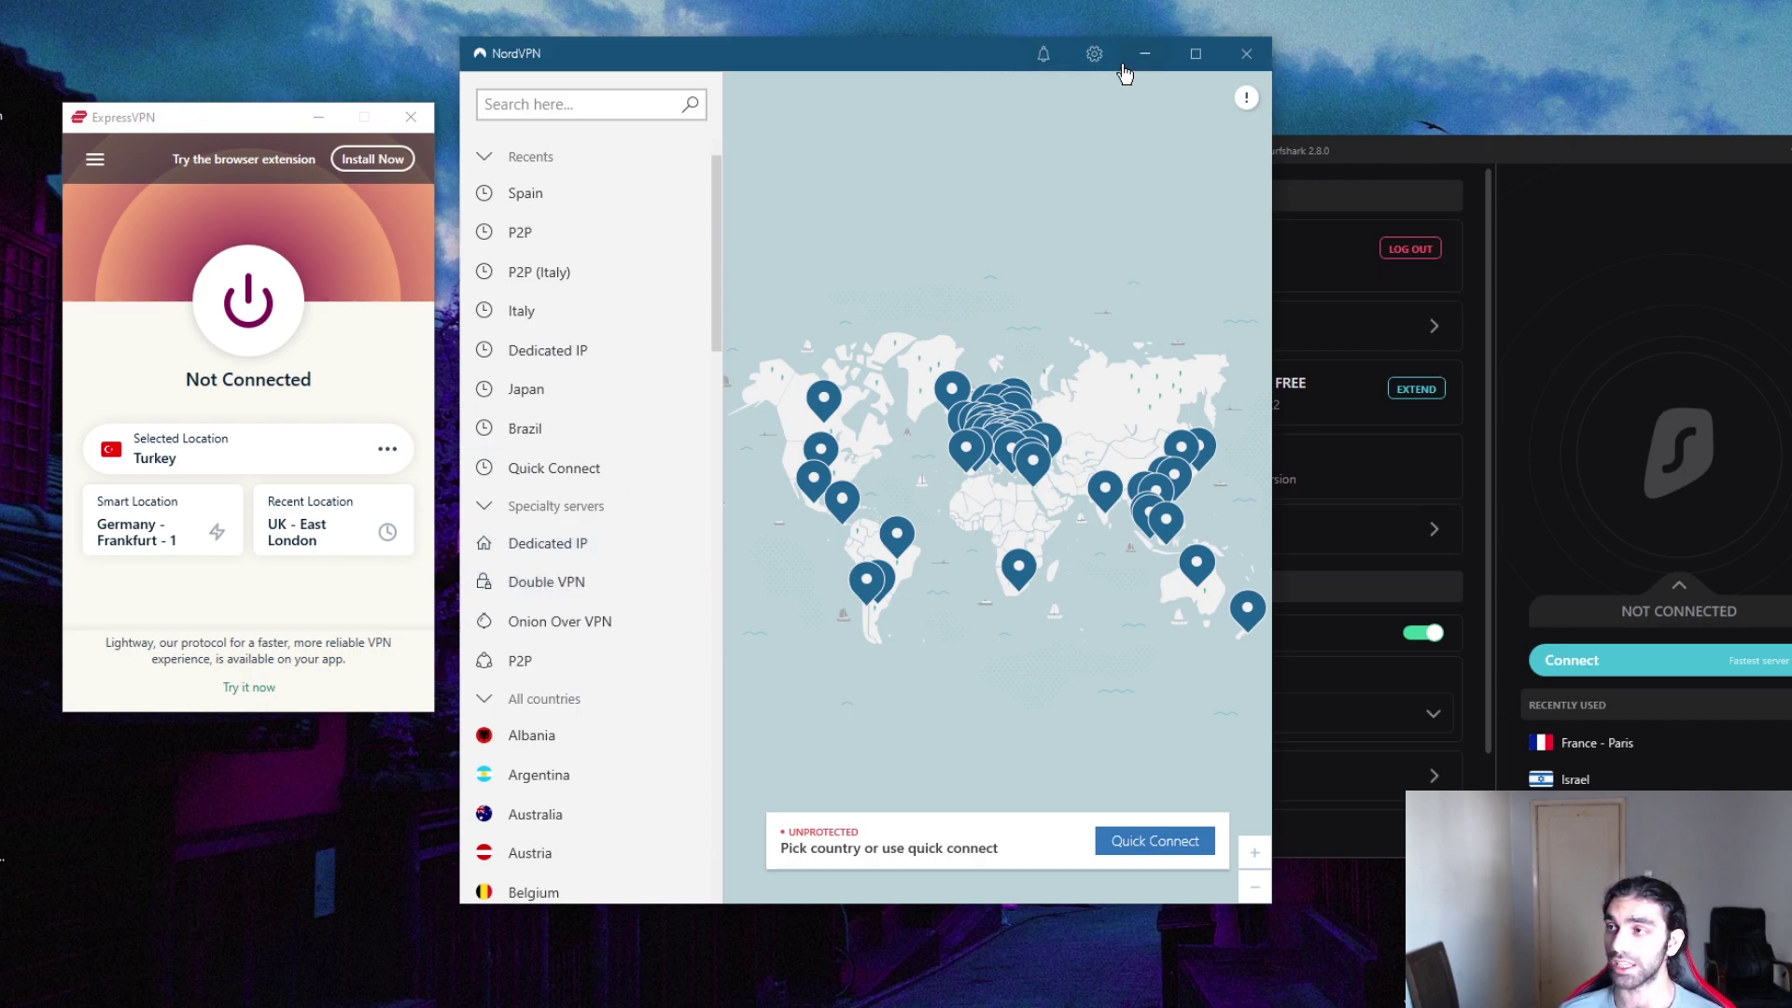
pyautogui.click(1094, 54)
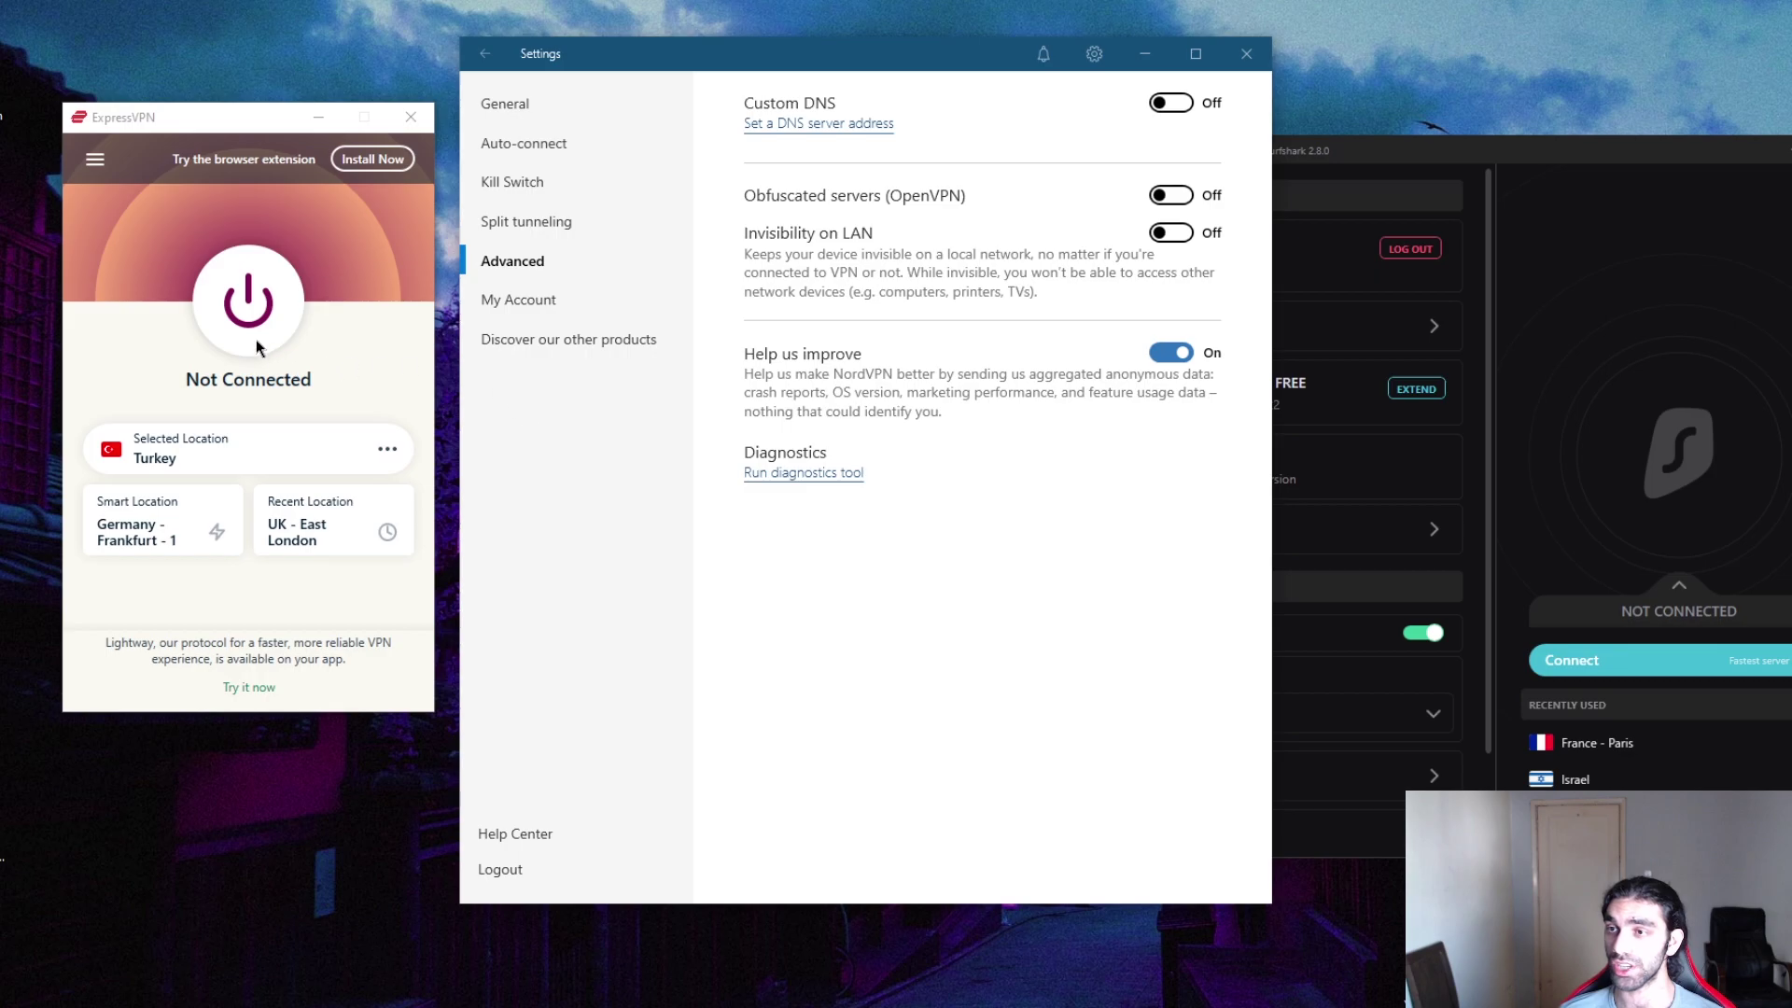
pyautogui.click(88, 165)
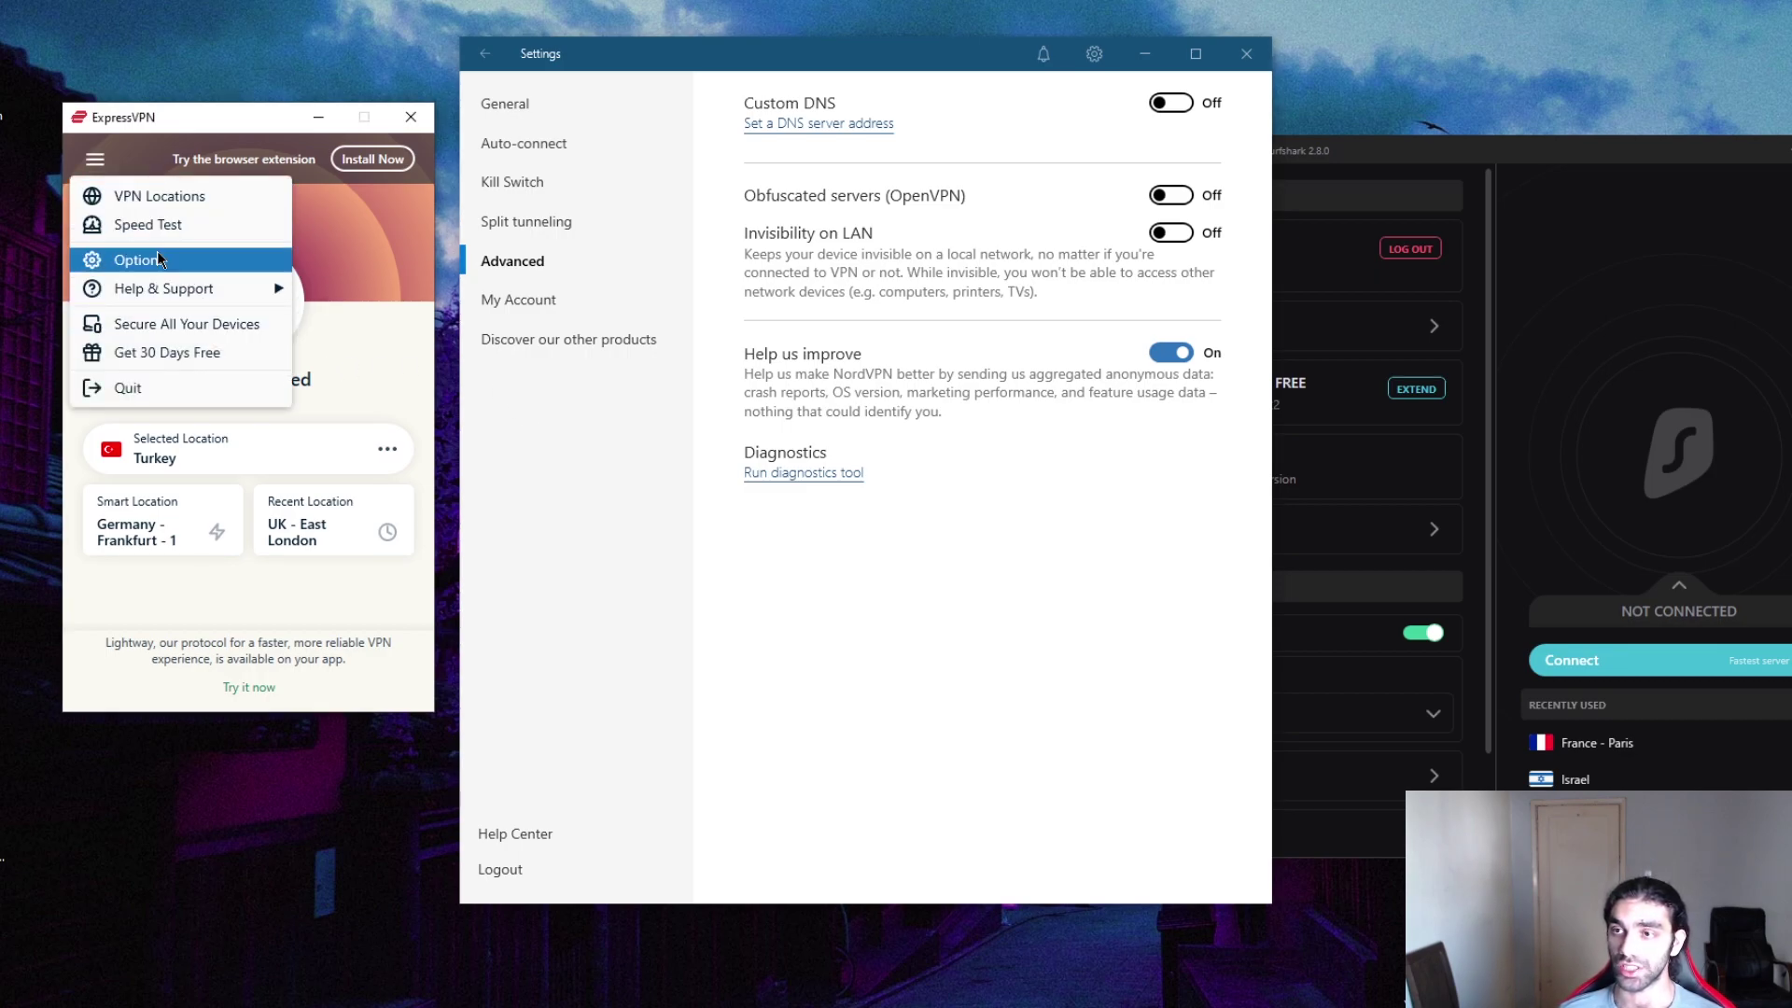
# Step: Review ExpressVPN's General, Protocol (Lightway - UDP) and Advanced options, then close the Options window
pyautogui.click(159, 266)
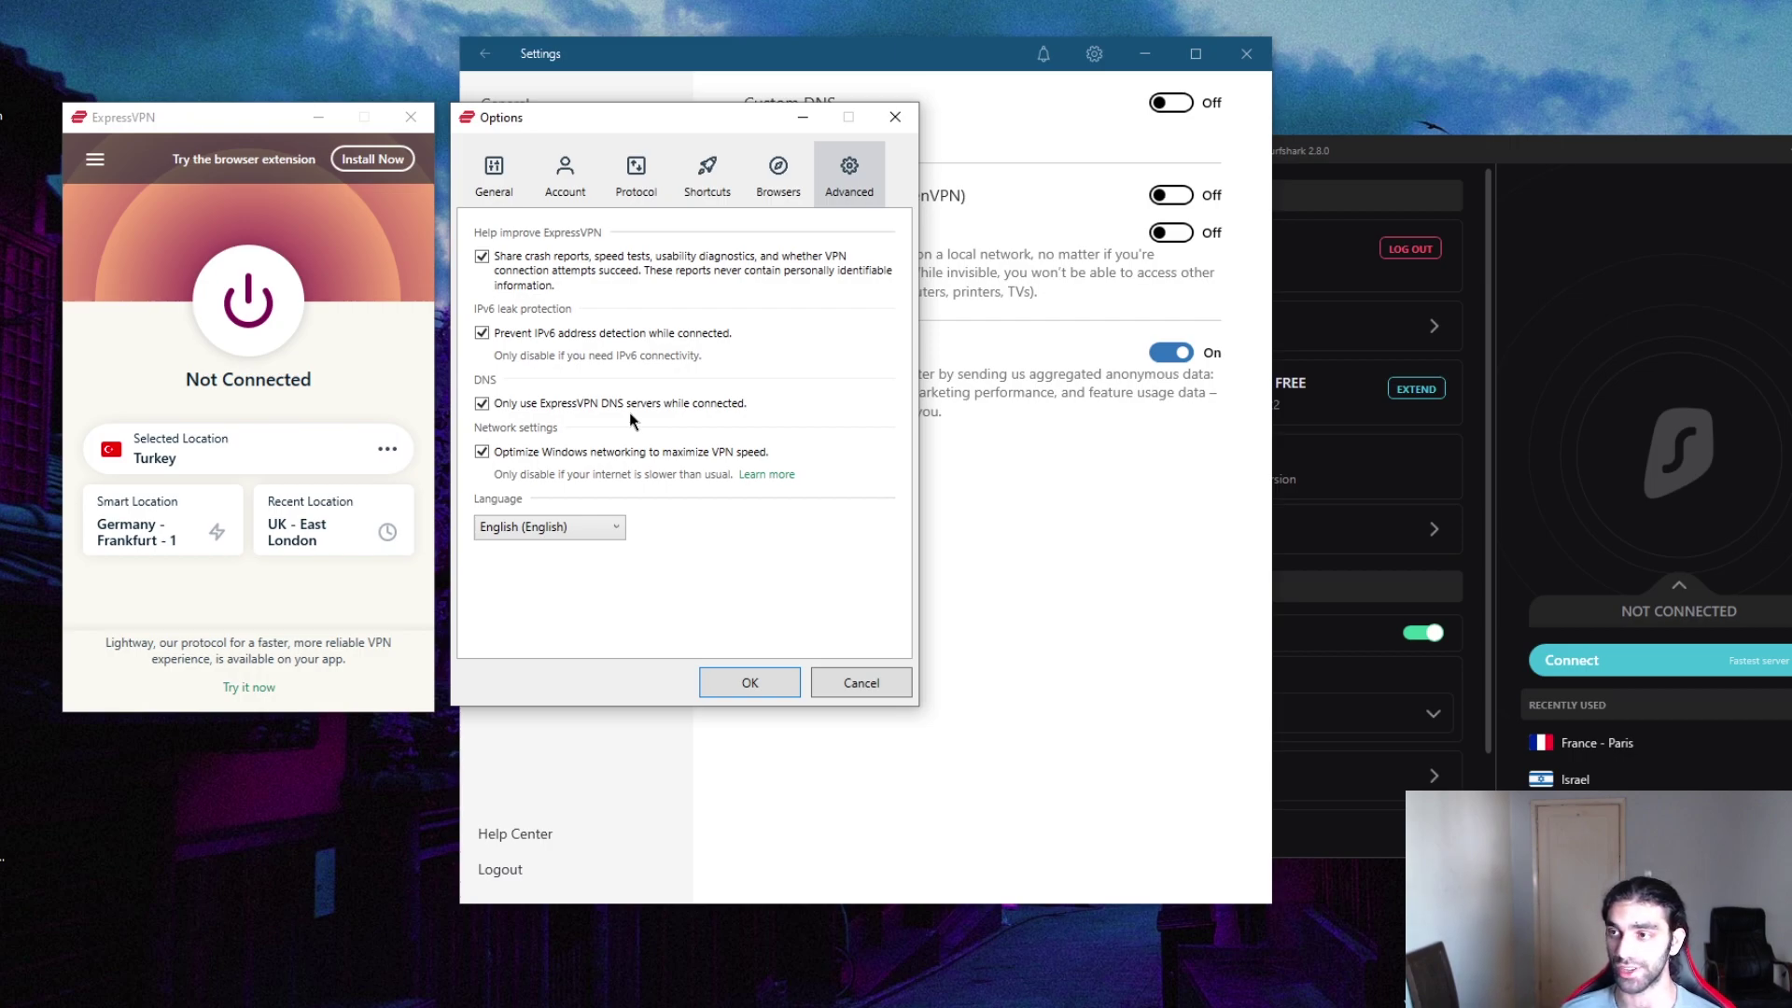
pyautogui.click(498, 182)
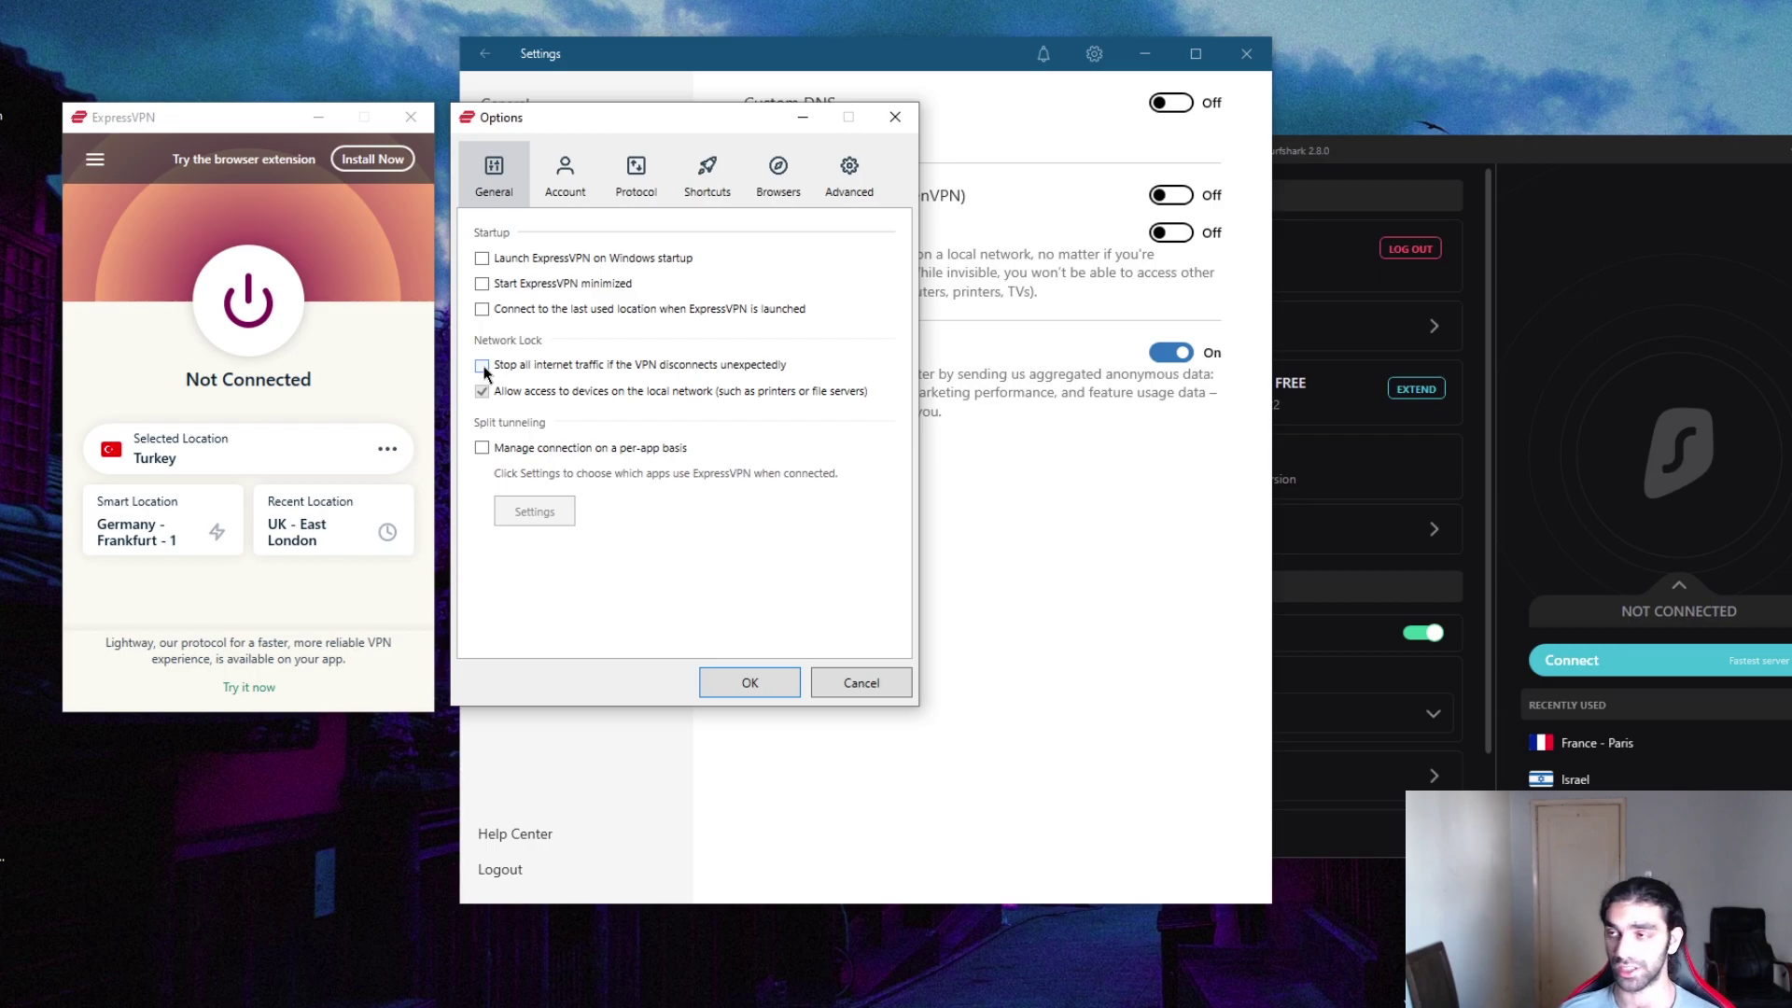
pyautogui.click(630, 189)
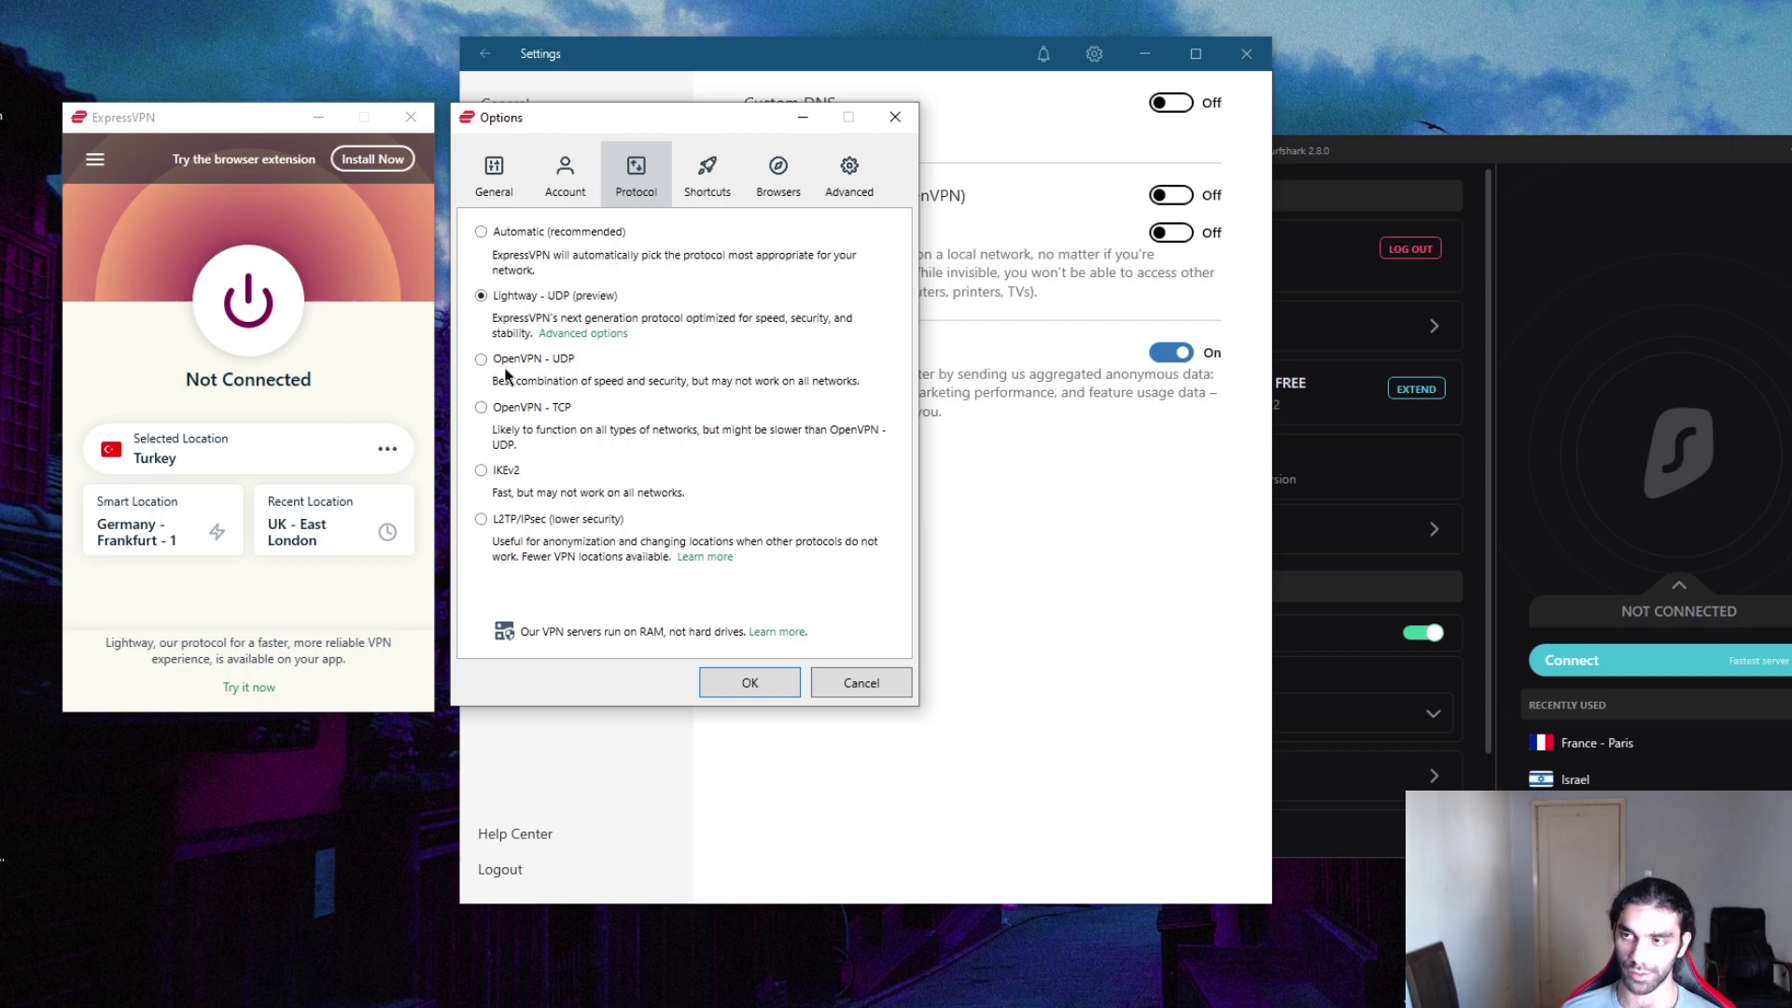
pyautogui.click(849, 170)
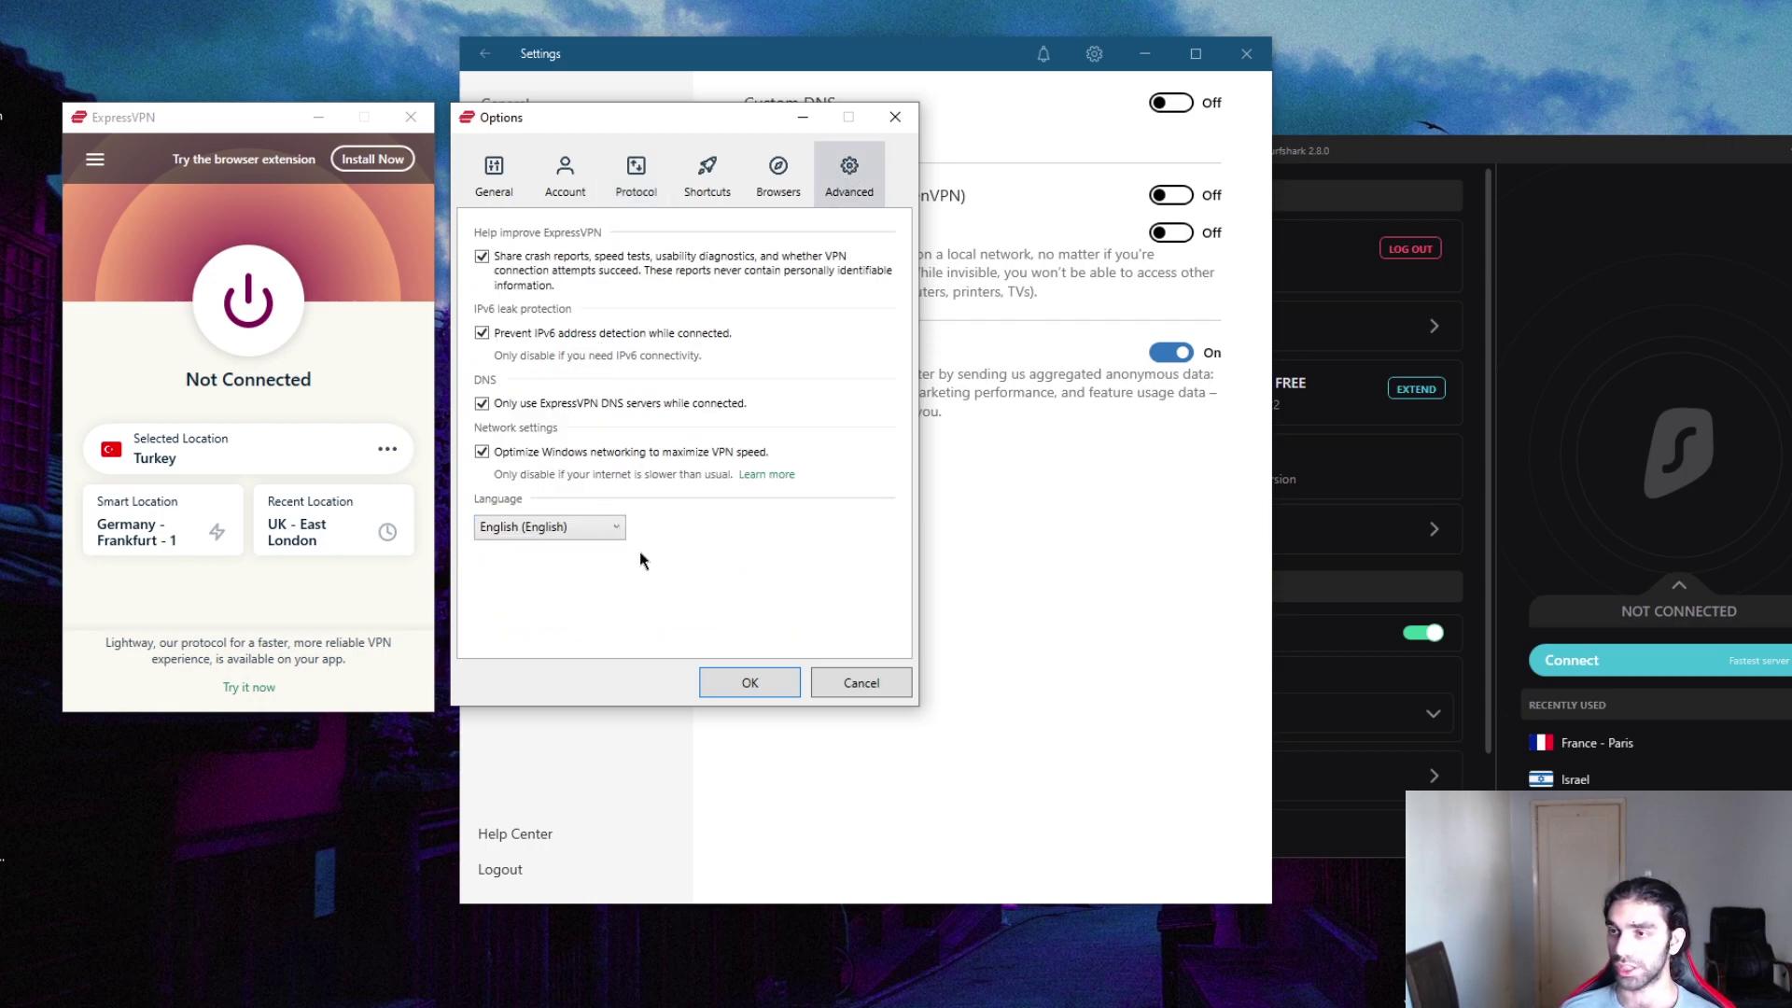
pyautogui.click(895, 117)
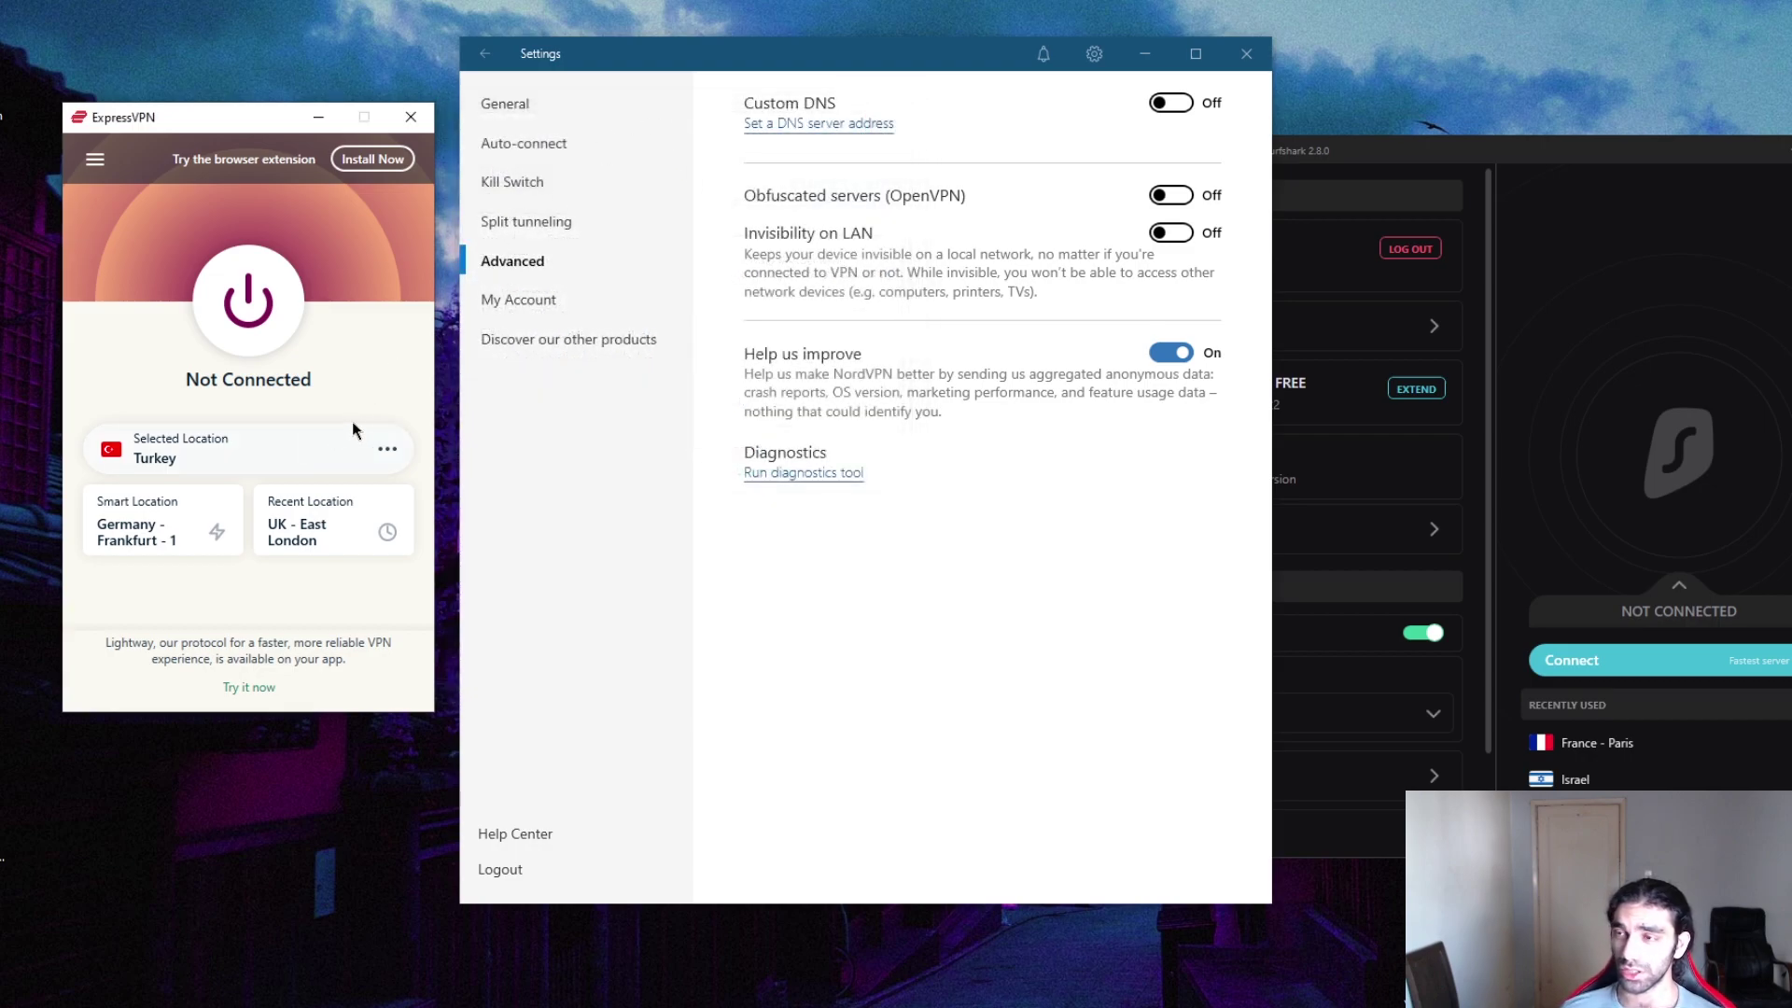
# Step: Browse NordVPN's Auto-connect, Kill Switch, Split tunneling and Advanced settings, then return to the server map
pyautogui.click(520, 142)
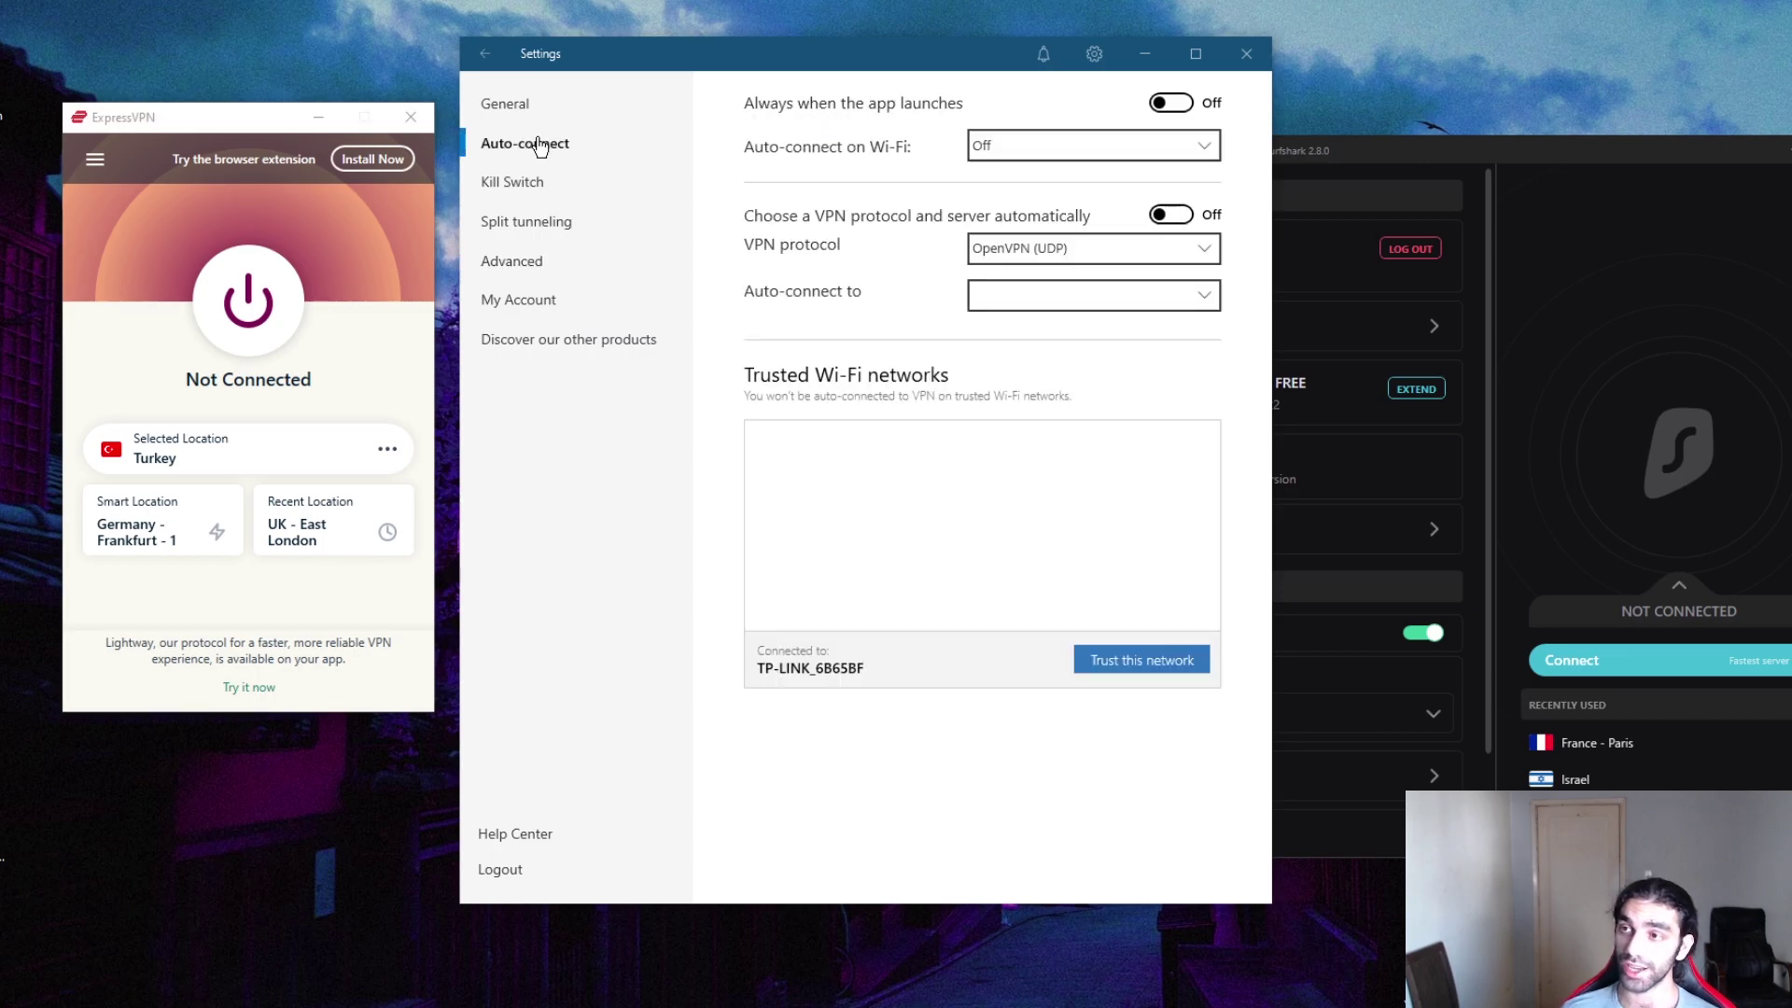
pyautogui.click(490, 180)
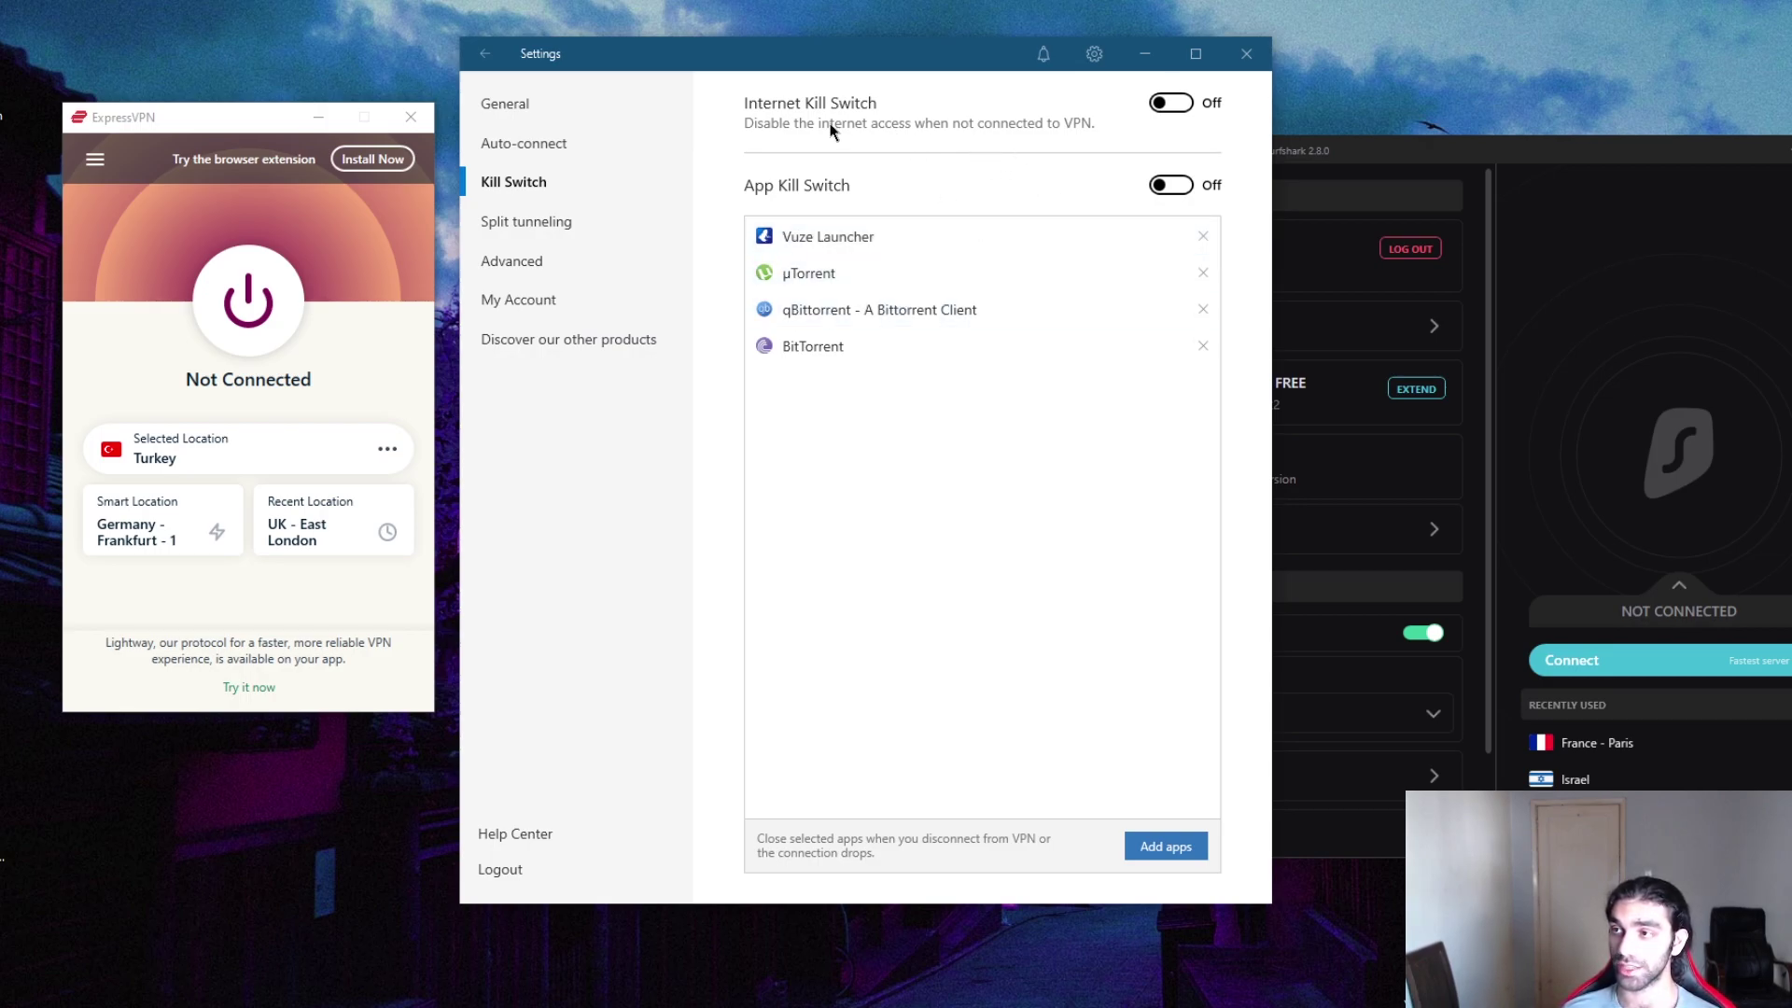
pyautogui.click(555, 238)
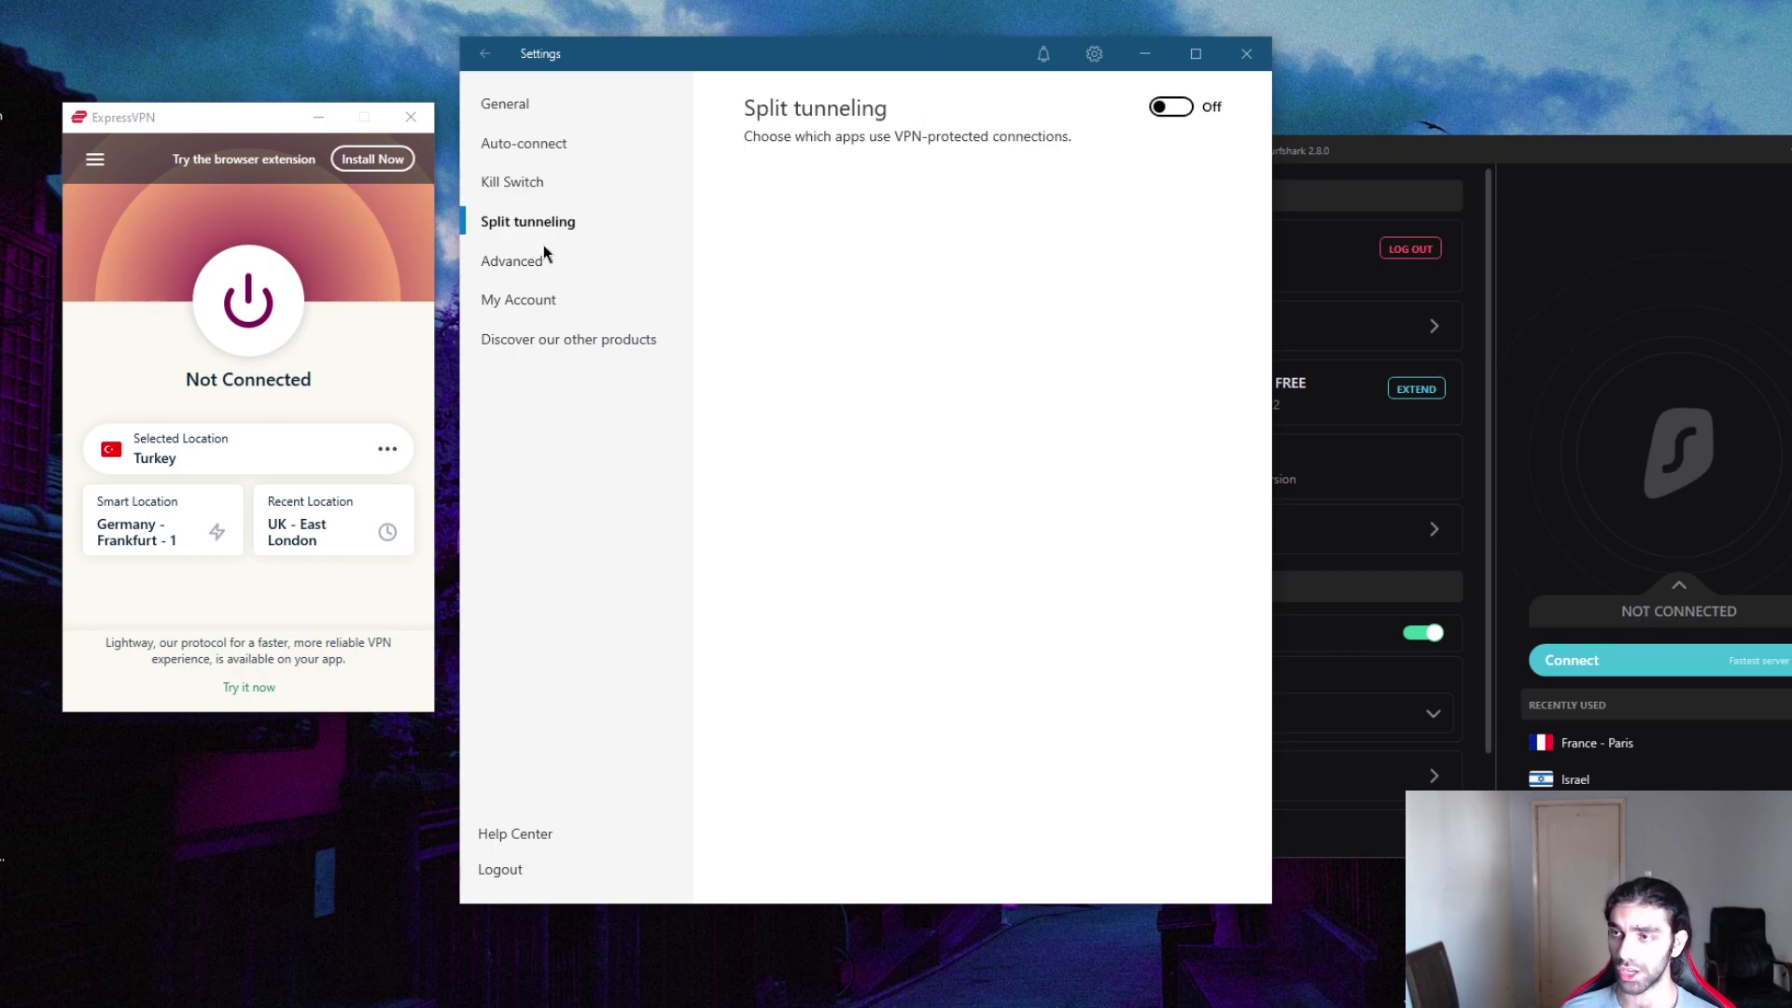
pyautogui.click(531, 265)
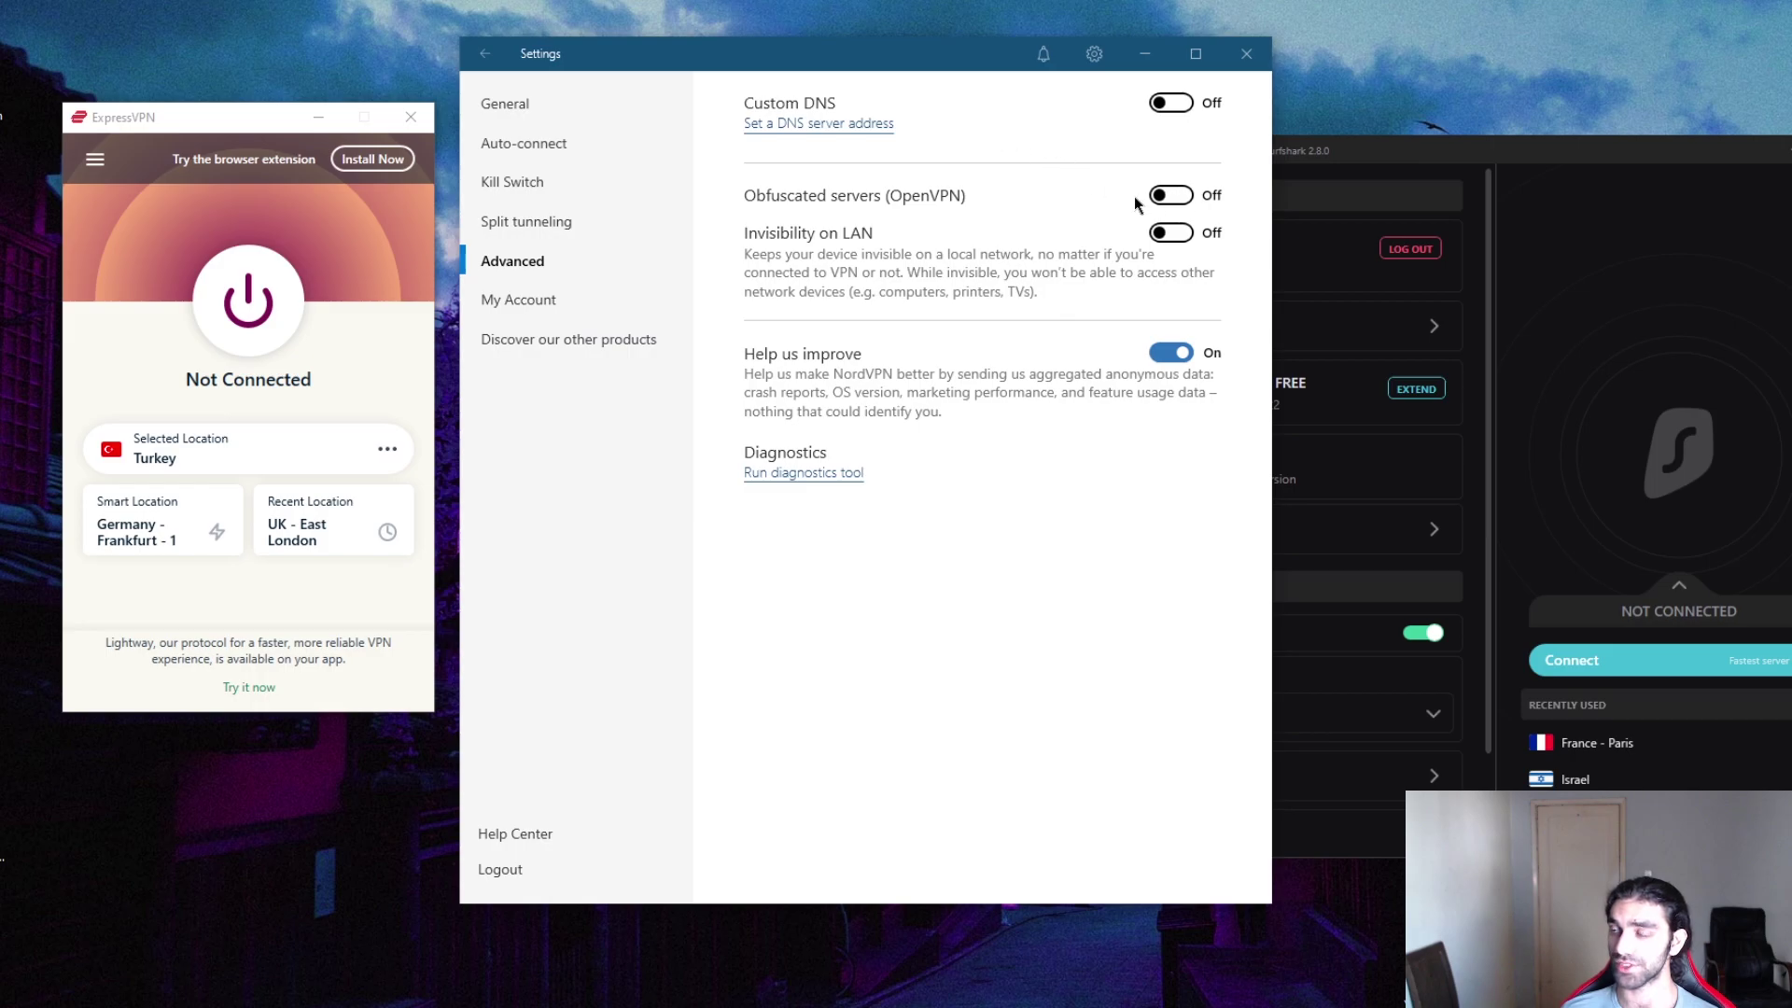
pyautogui.click(211, 115)
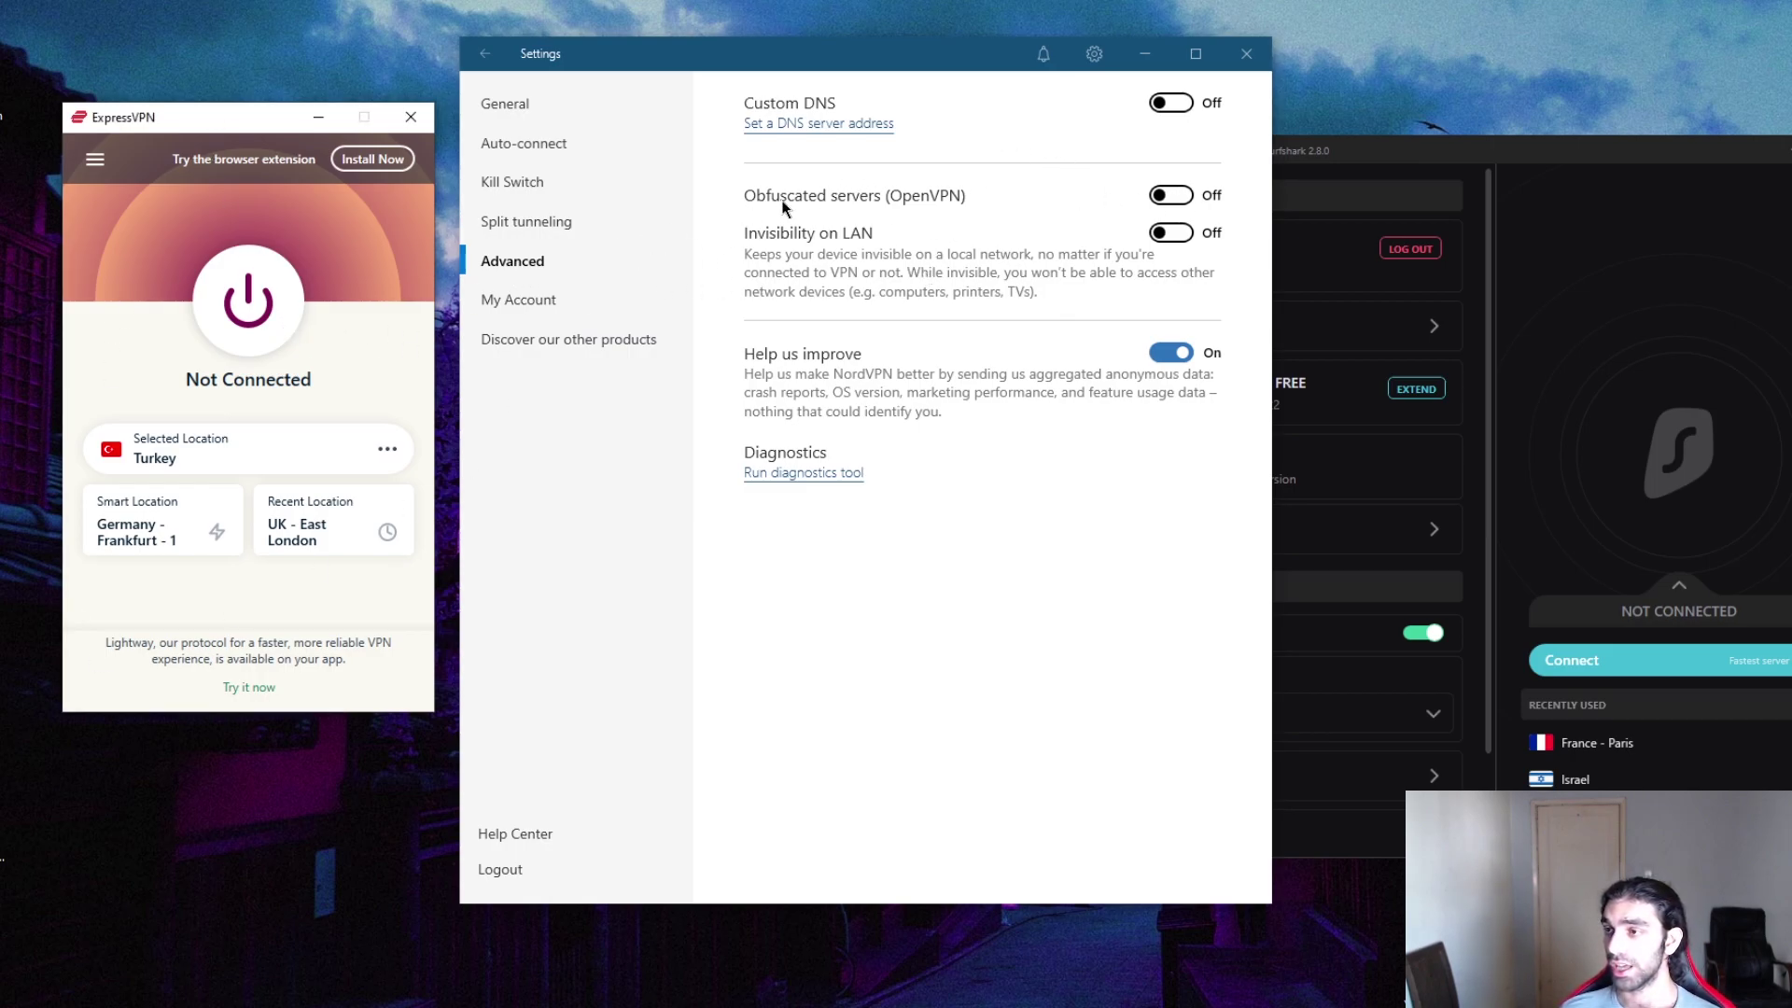
pyautogui.click(485, 54)
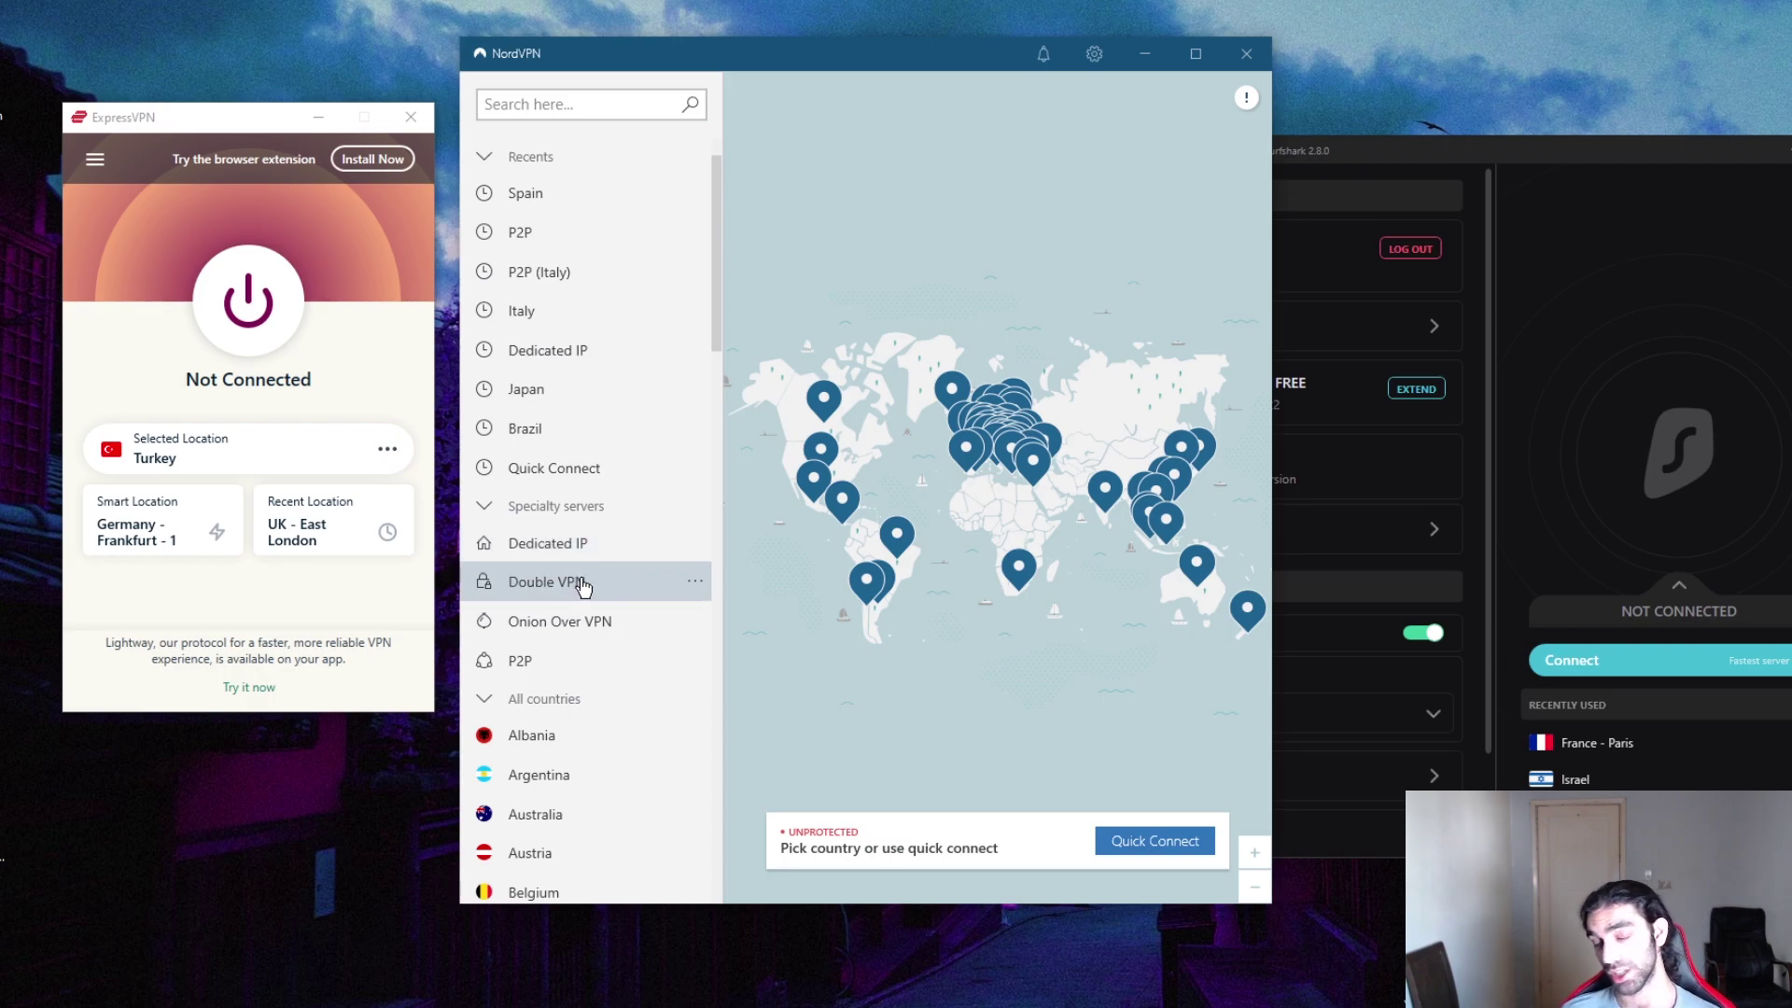
# Step: Move Surfshark beside NordVPN and look over its VPN features page
pyautogui.moveTo(1400, 150); pyautogui.dragTo(1060, 113)
pyautogui.scroll(-2, 949, 552)
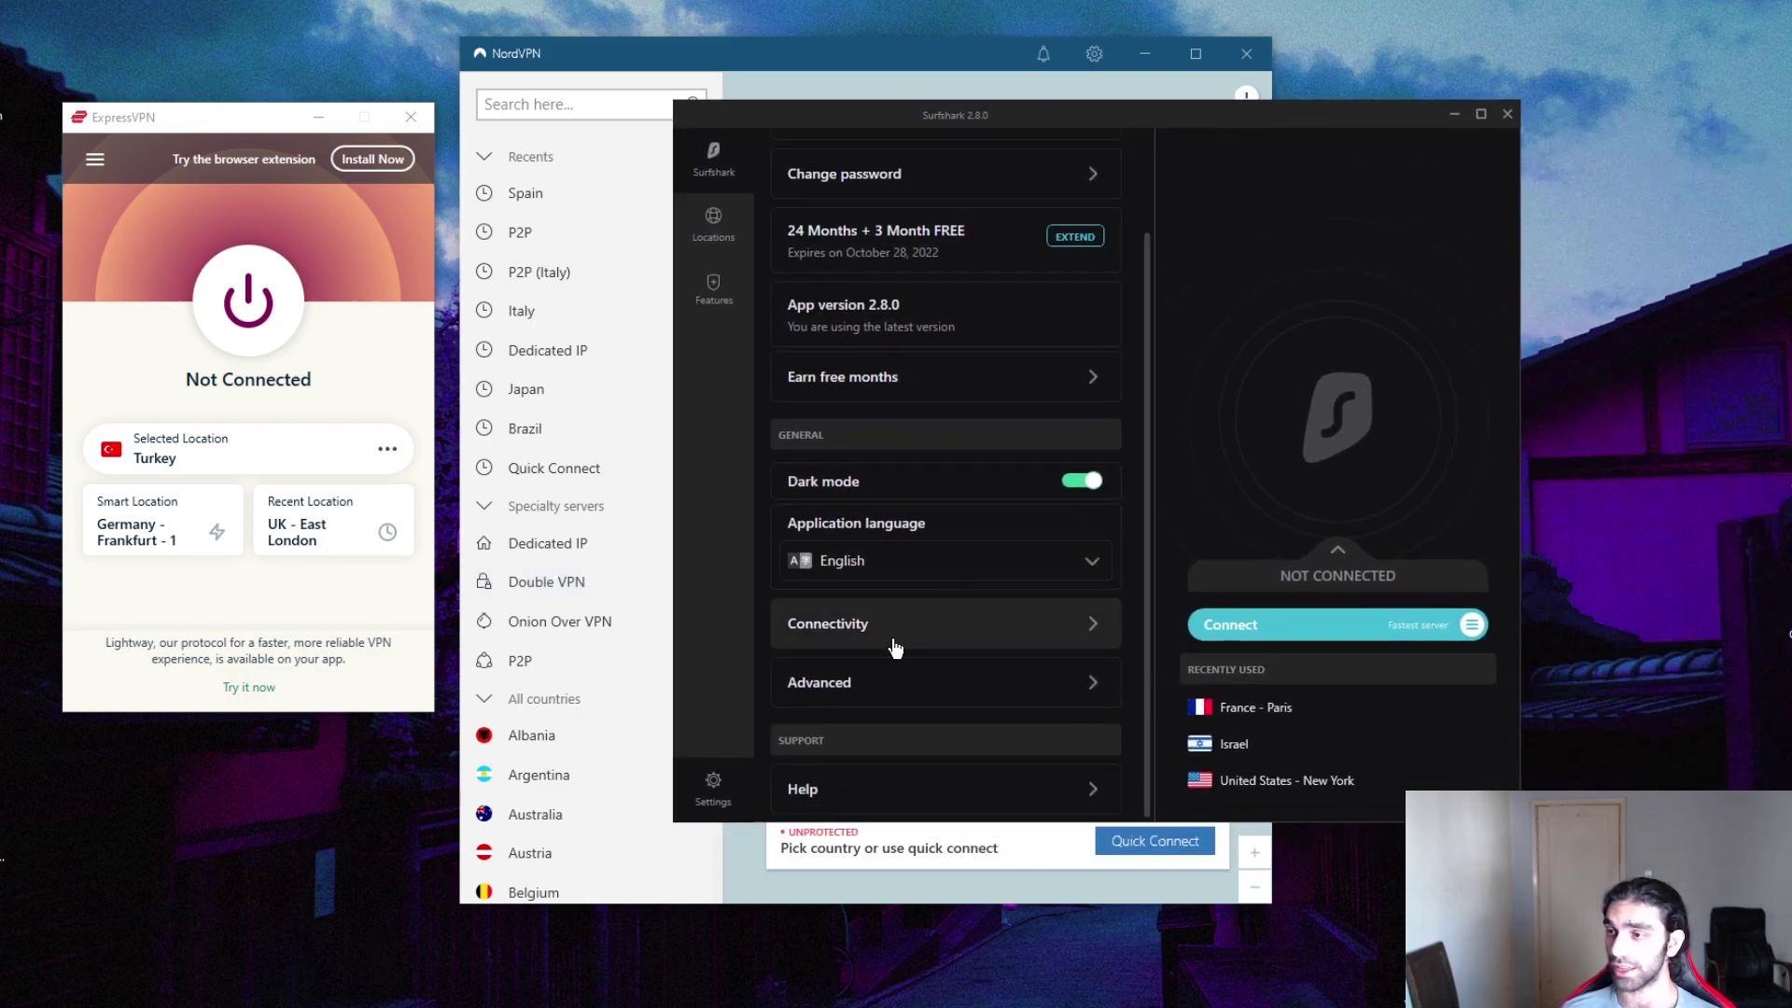
pyautogui.scroll(2, 887, 647)
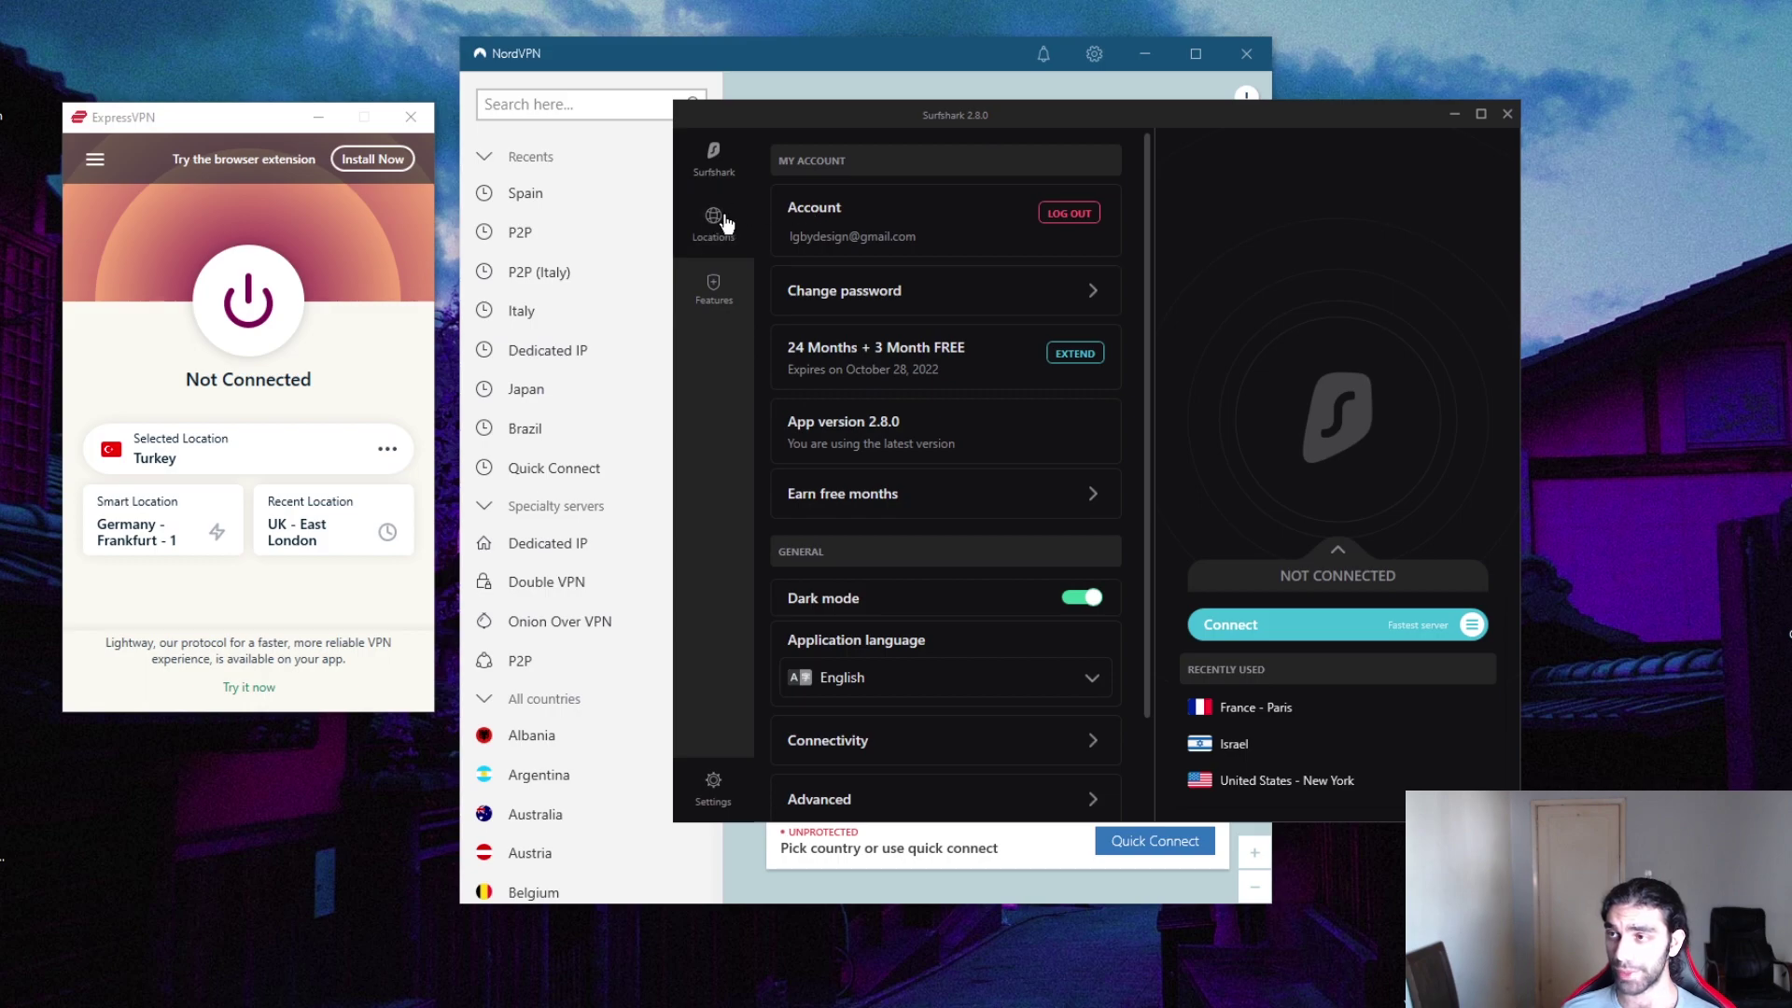
pyautogui.click(702, 297)
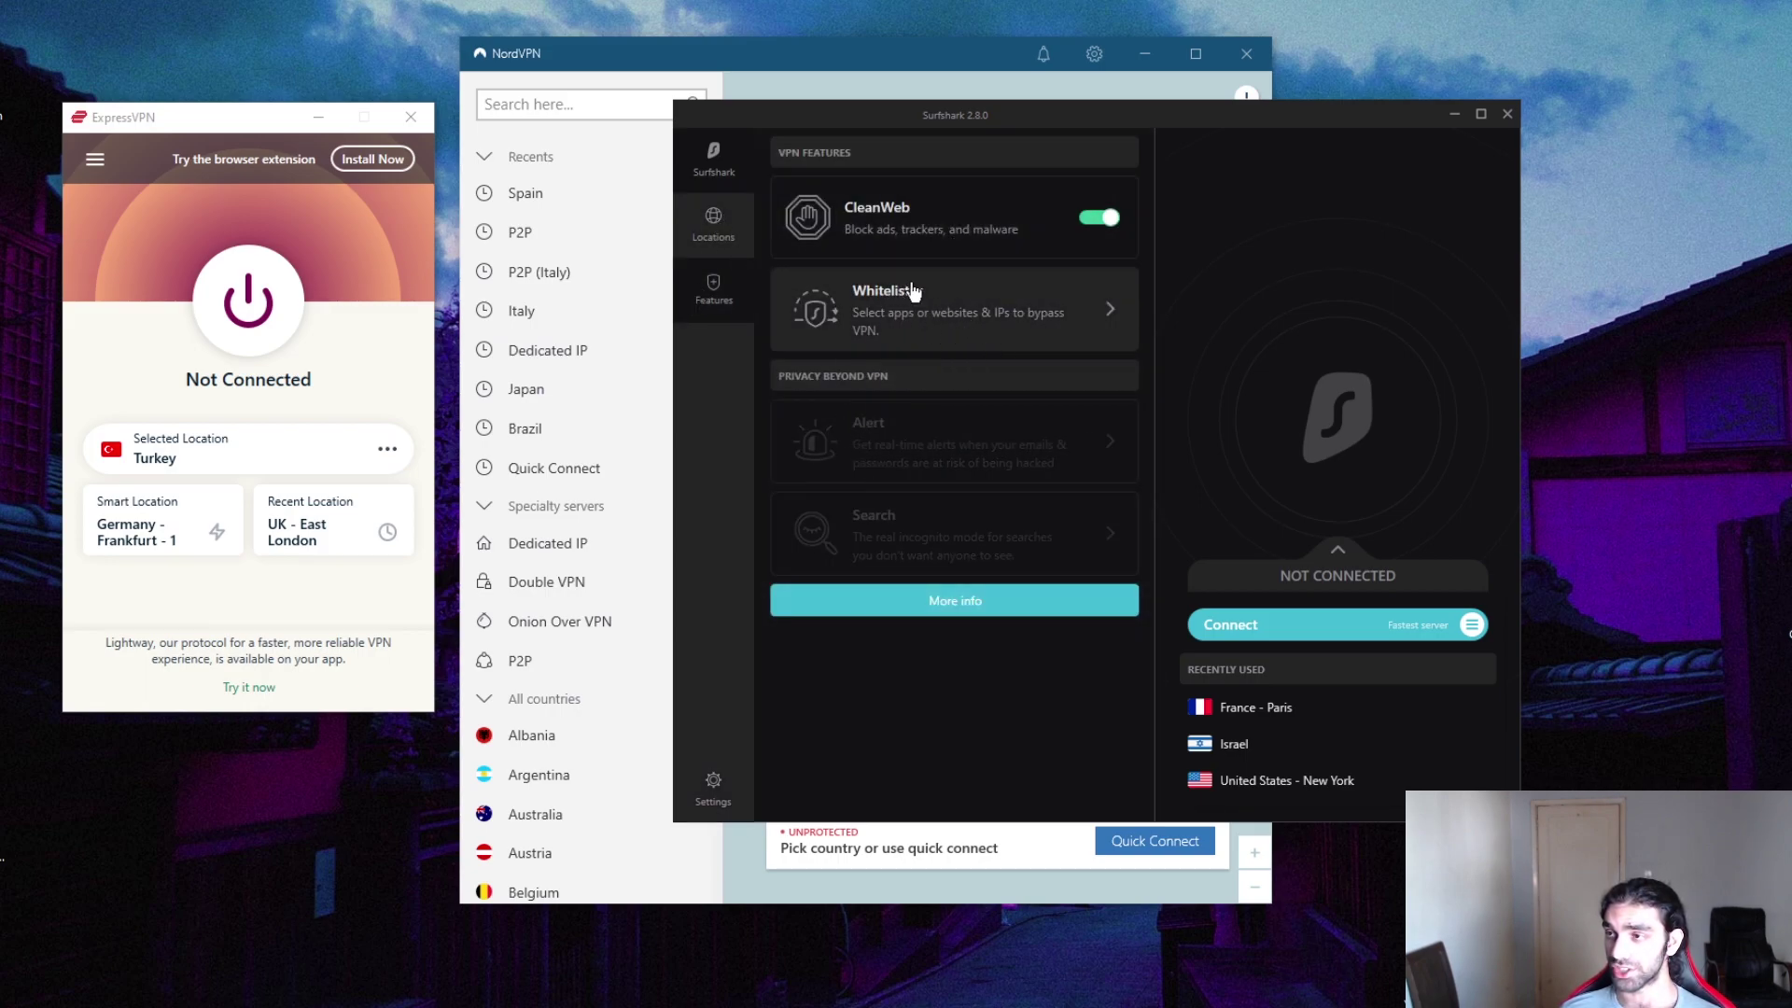
pyautogui.click(713, 786)
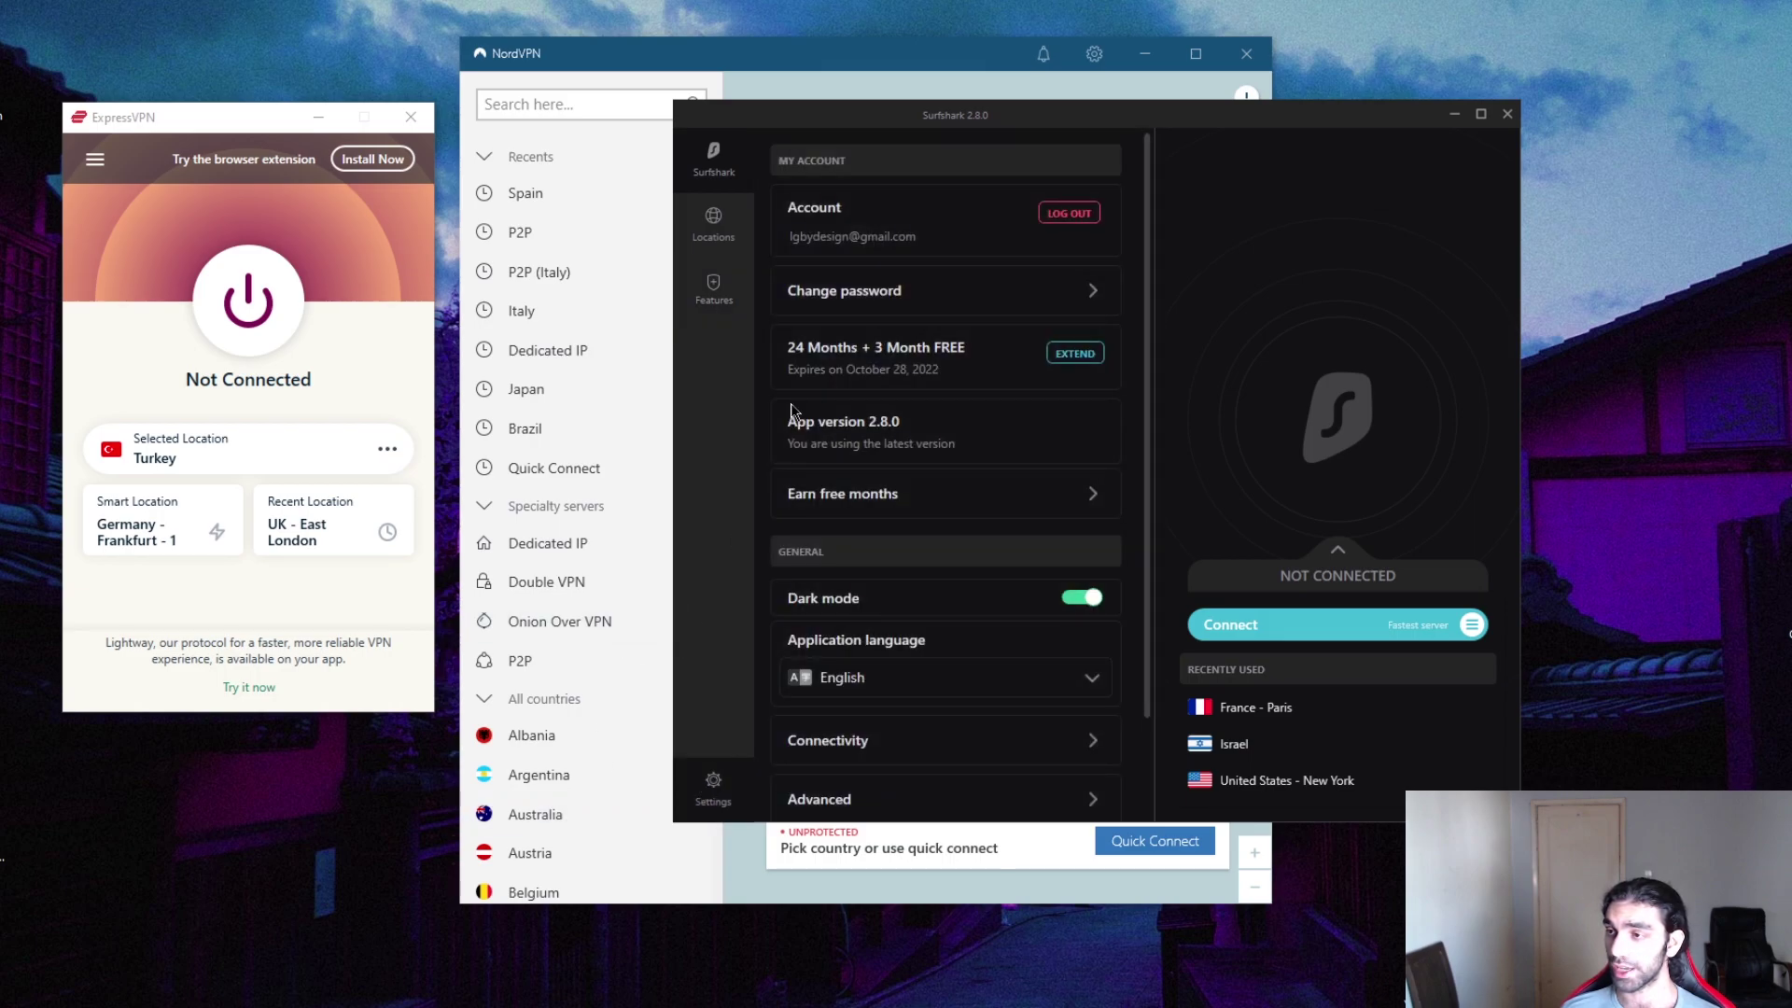
# Step: Check Surfshark's Connectivity and Advanced settings, viewing the Protocol list without changing it
pyautogui.scroll(-1, 825, 768)
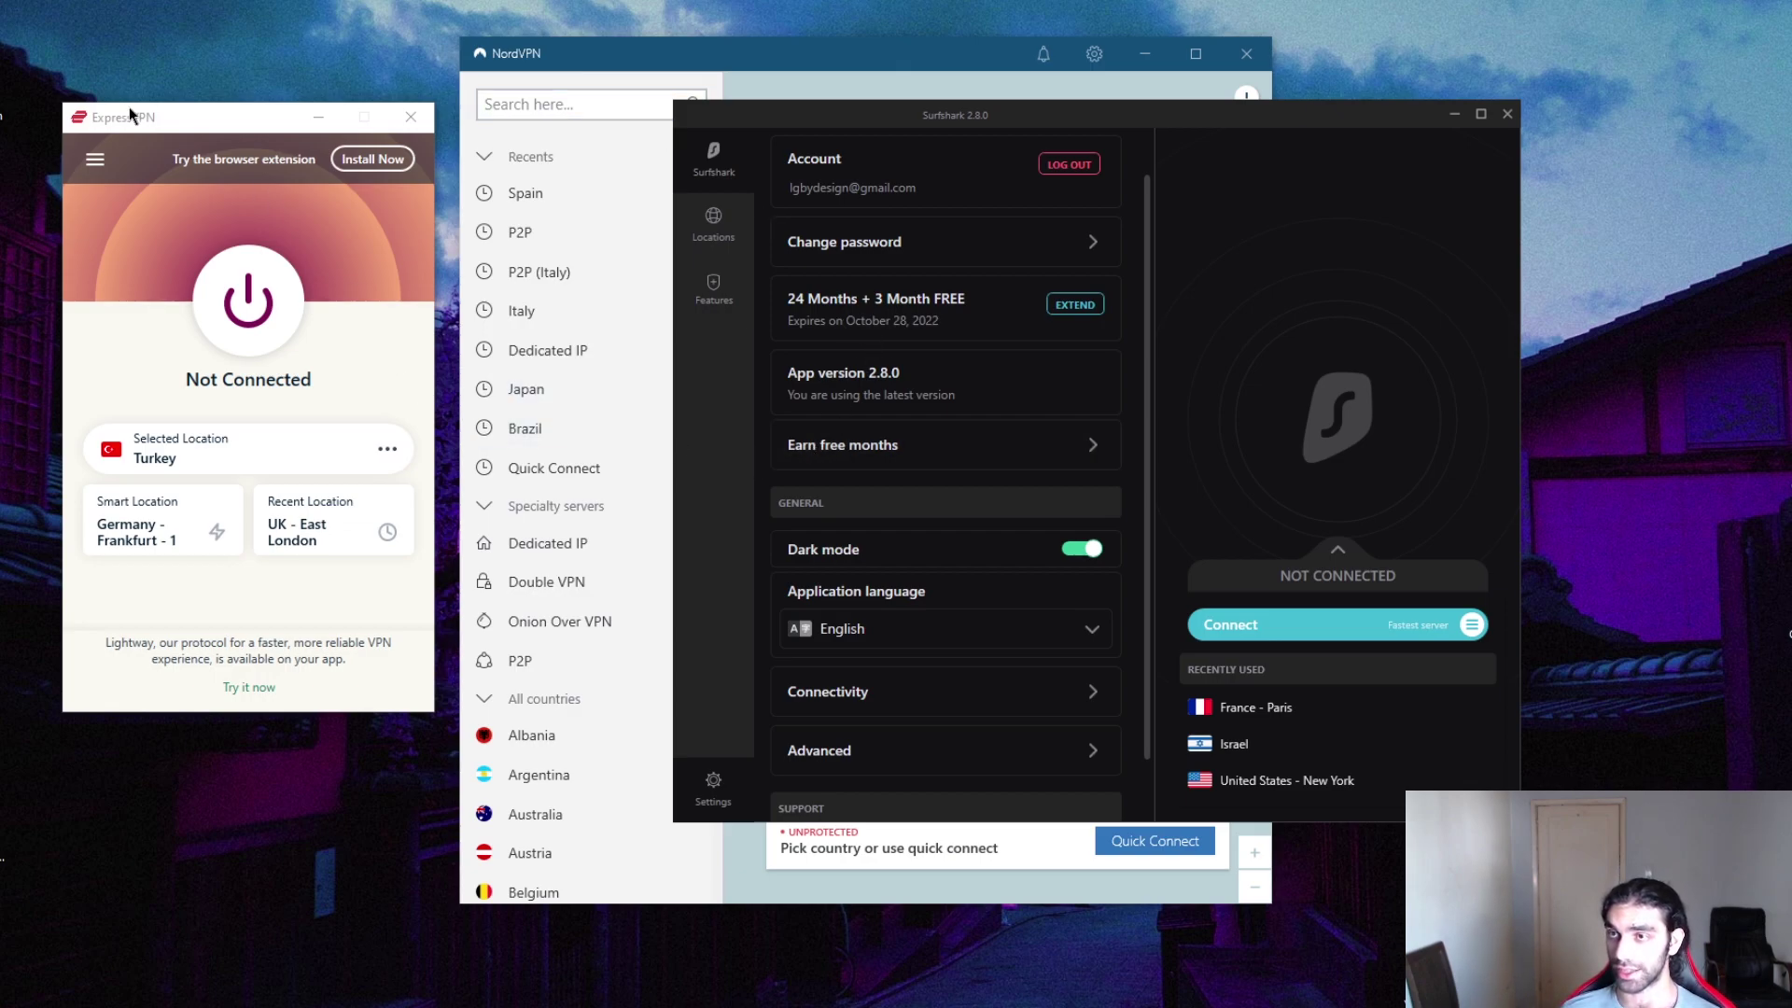
pyautogui.scroll(-1, 859, 644)
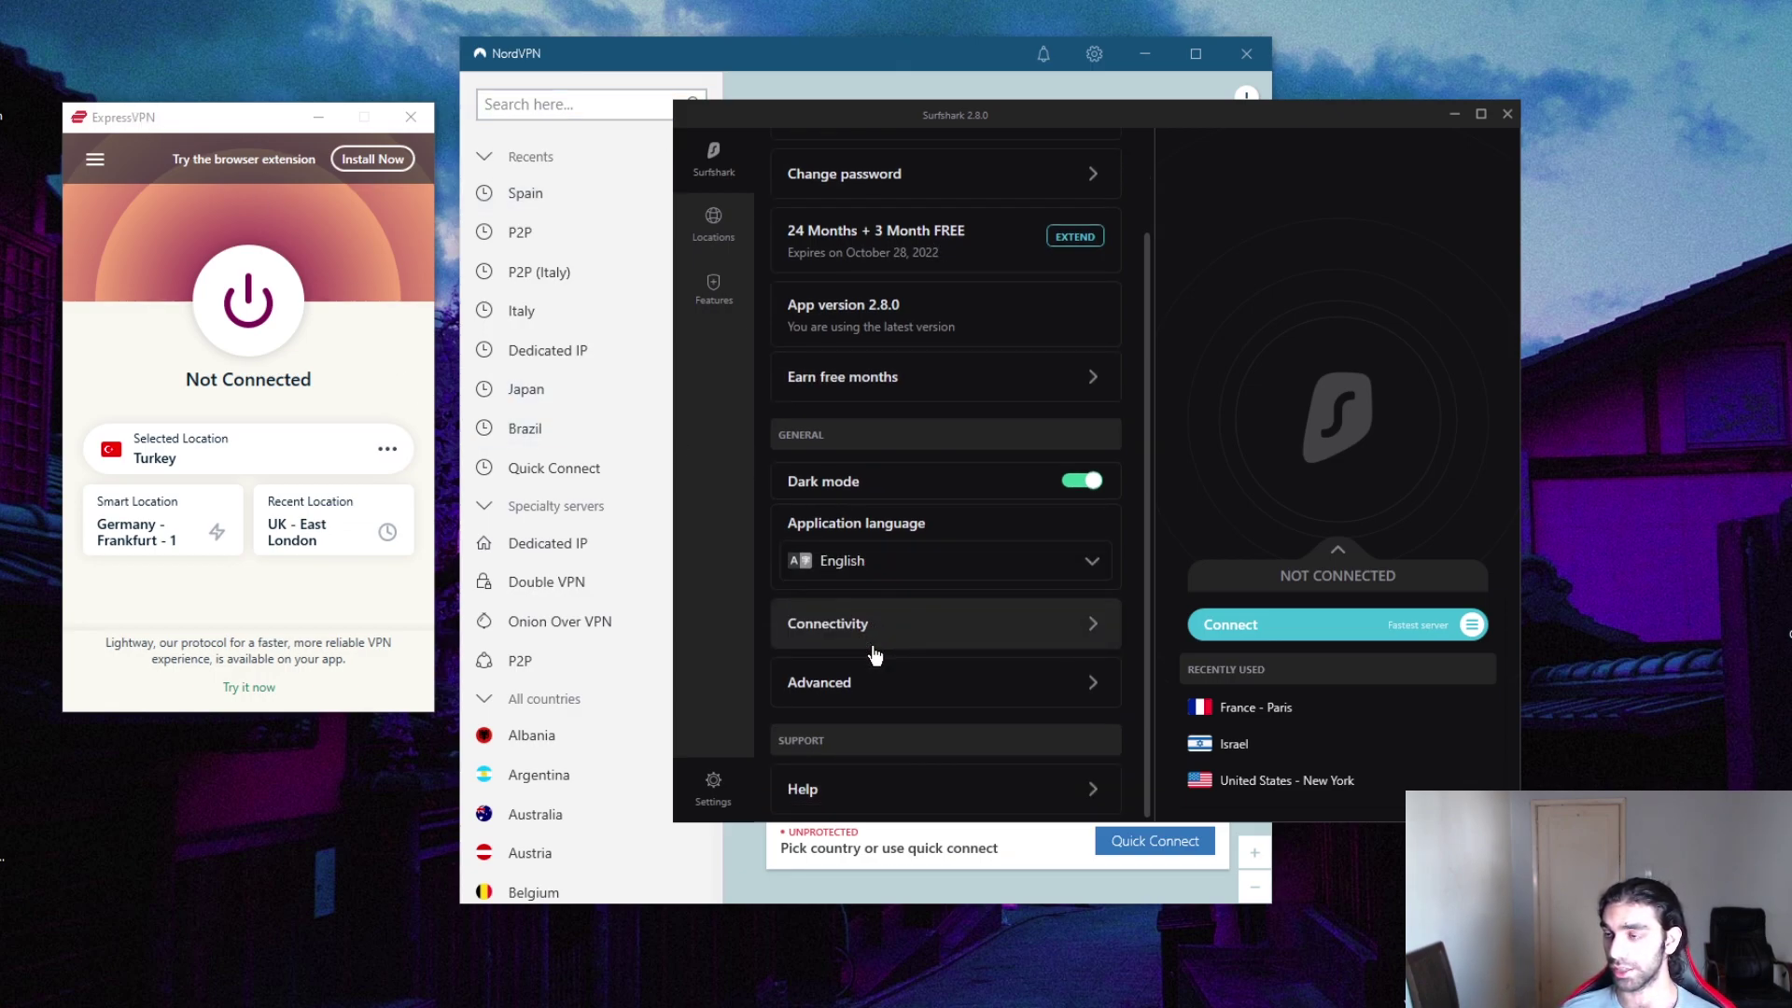
pyautogui.click(193, 121)
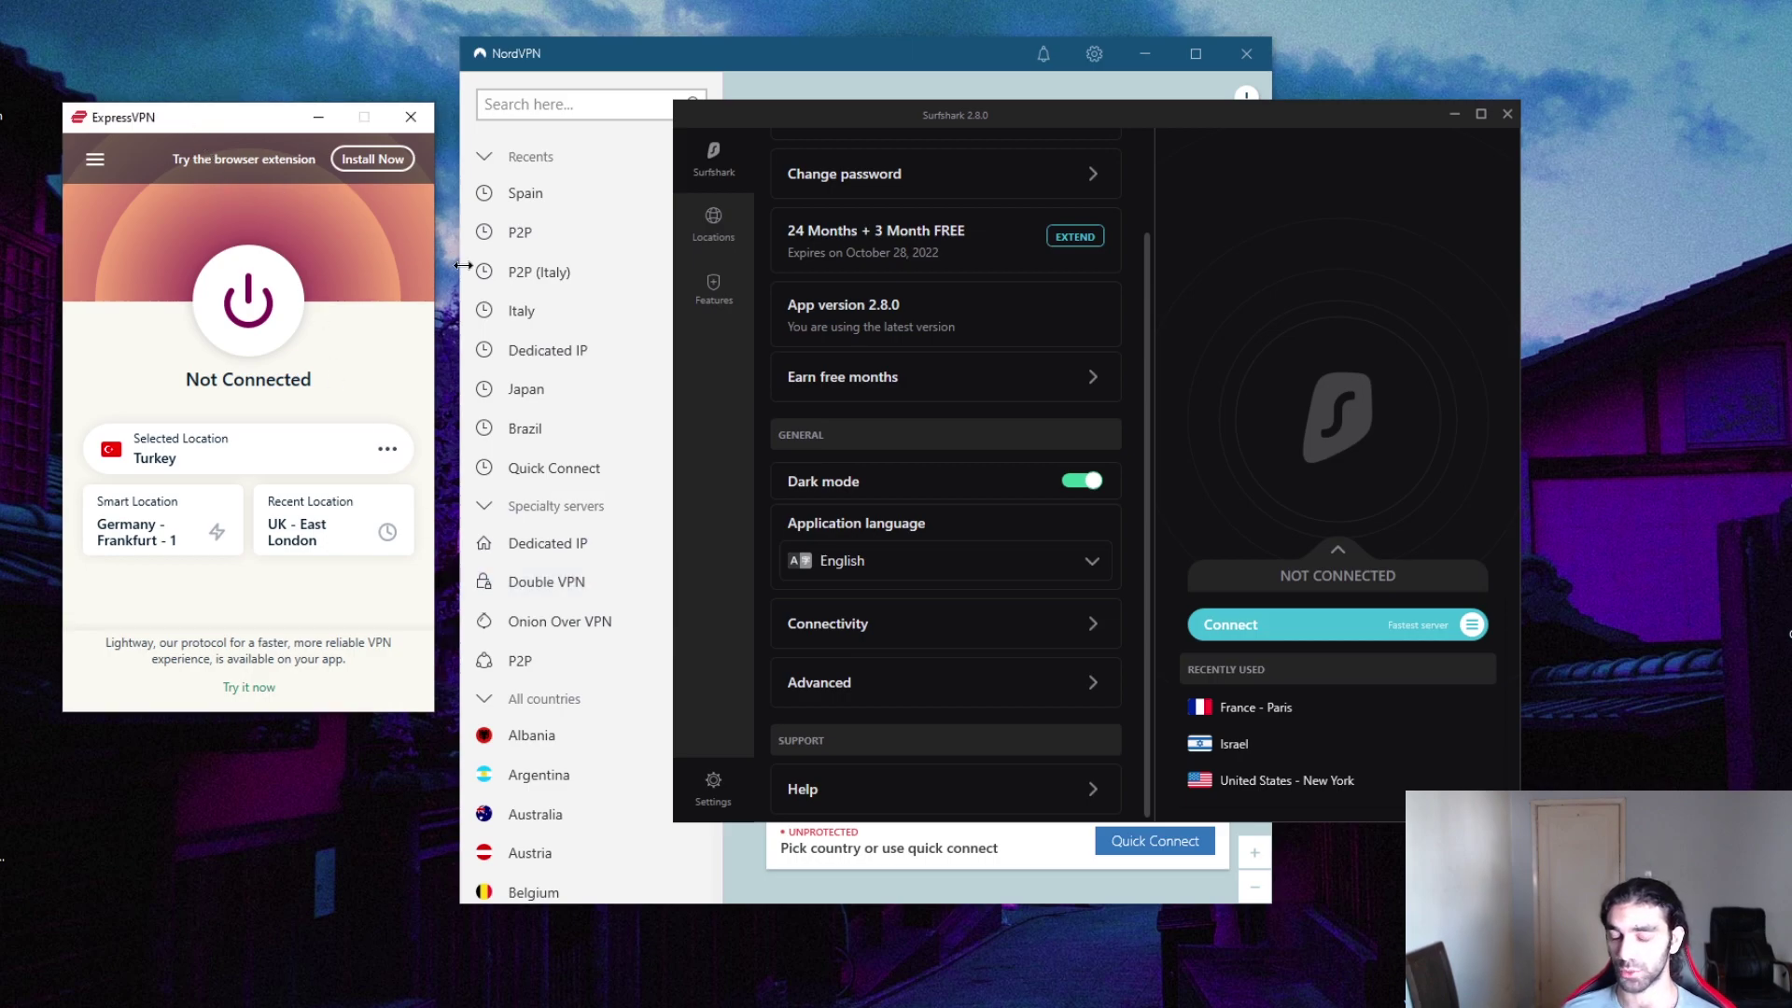
pyautogui.click(953, 631)
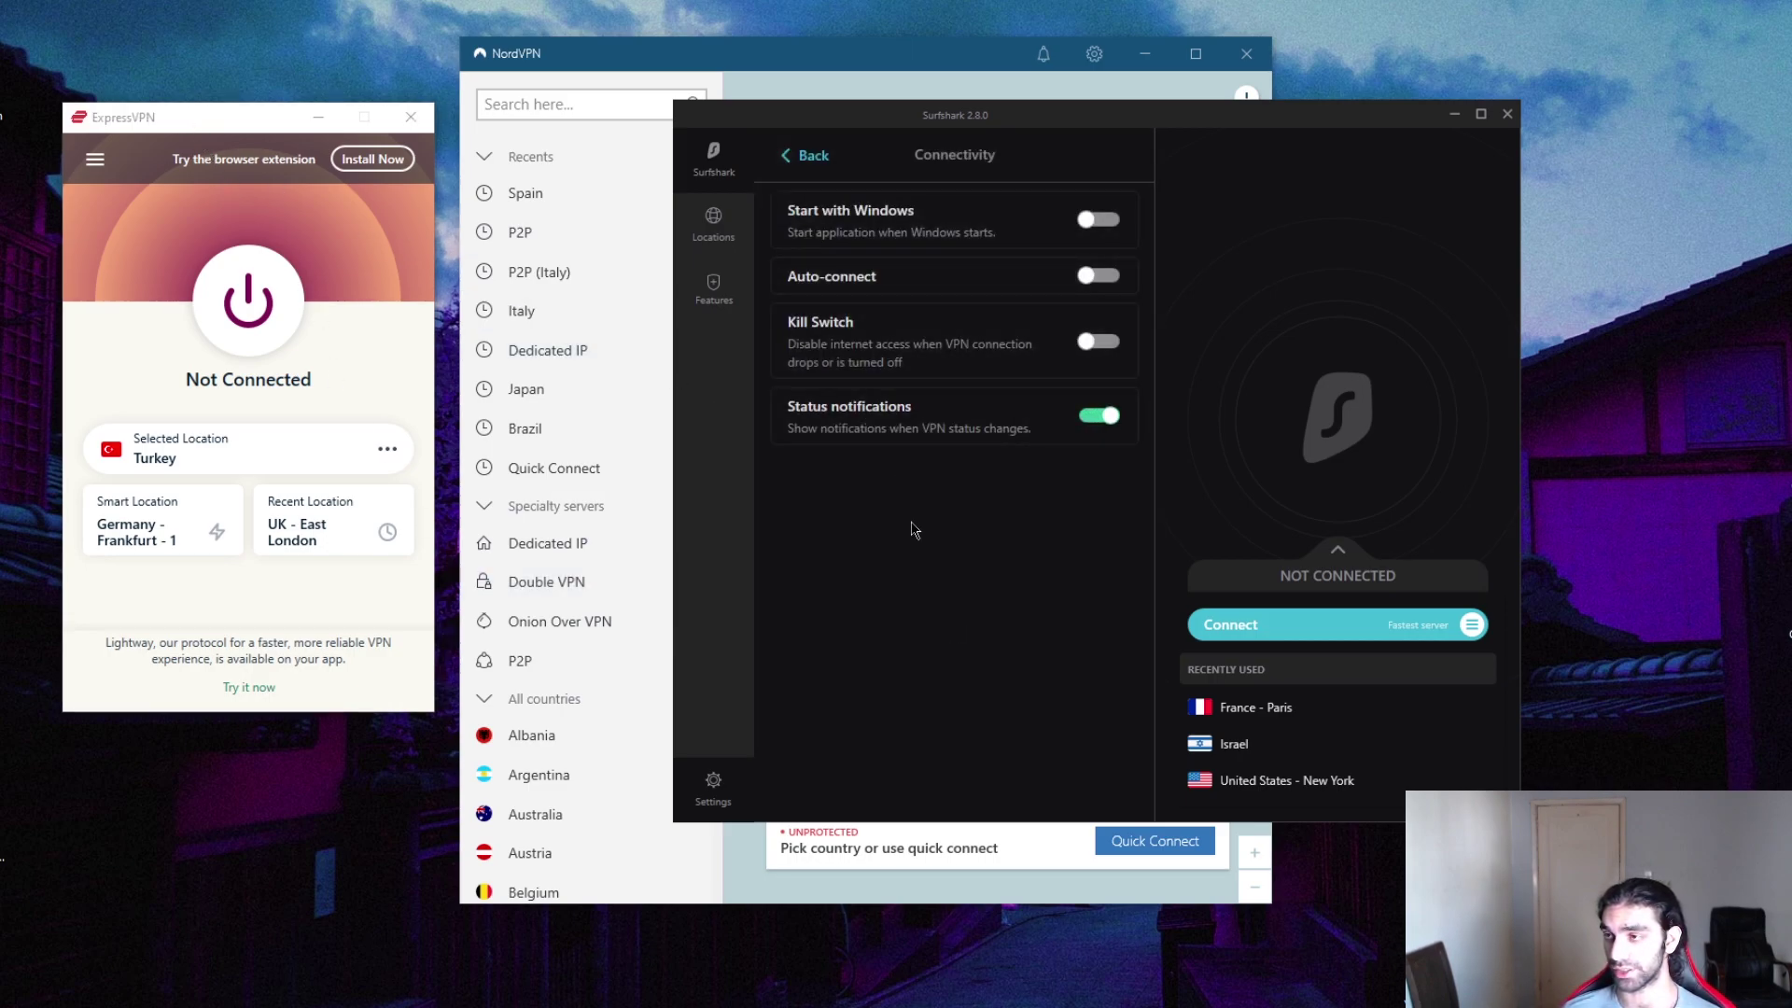
pyautogui.click(808, 170)
pyautogui.click(872, 684)
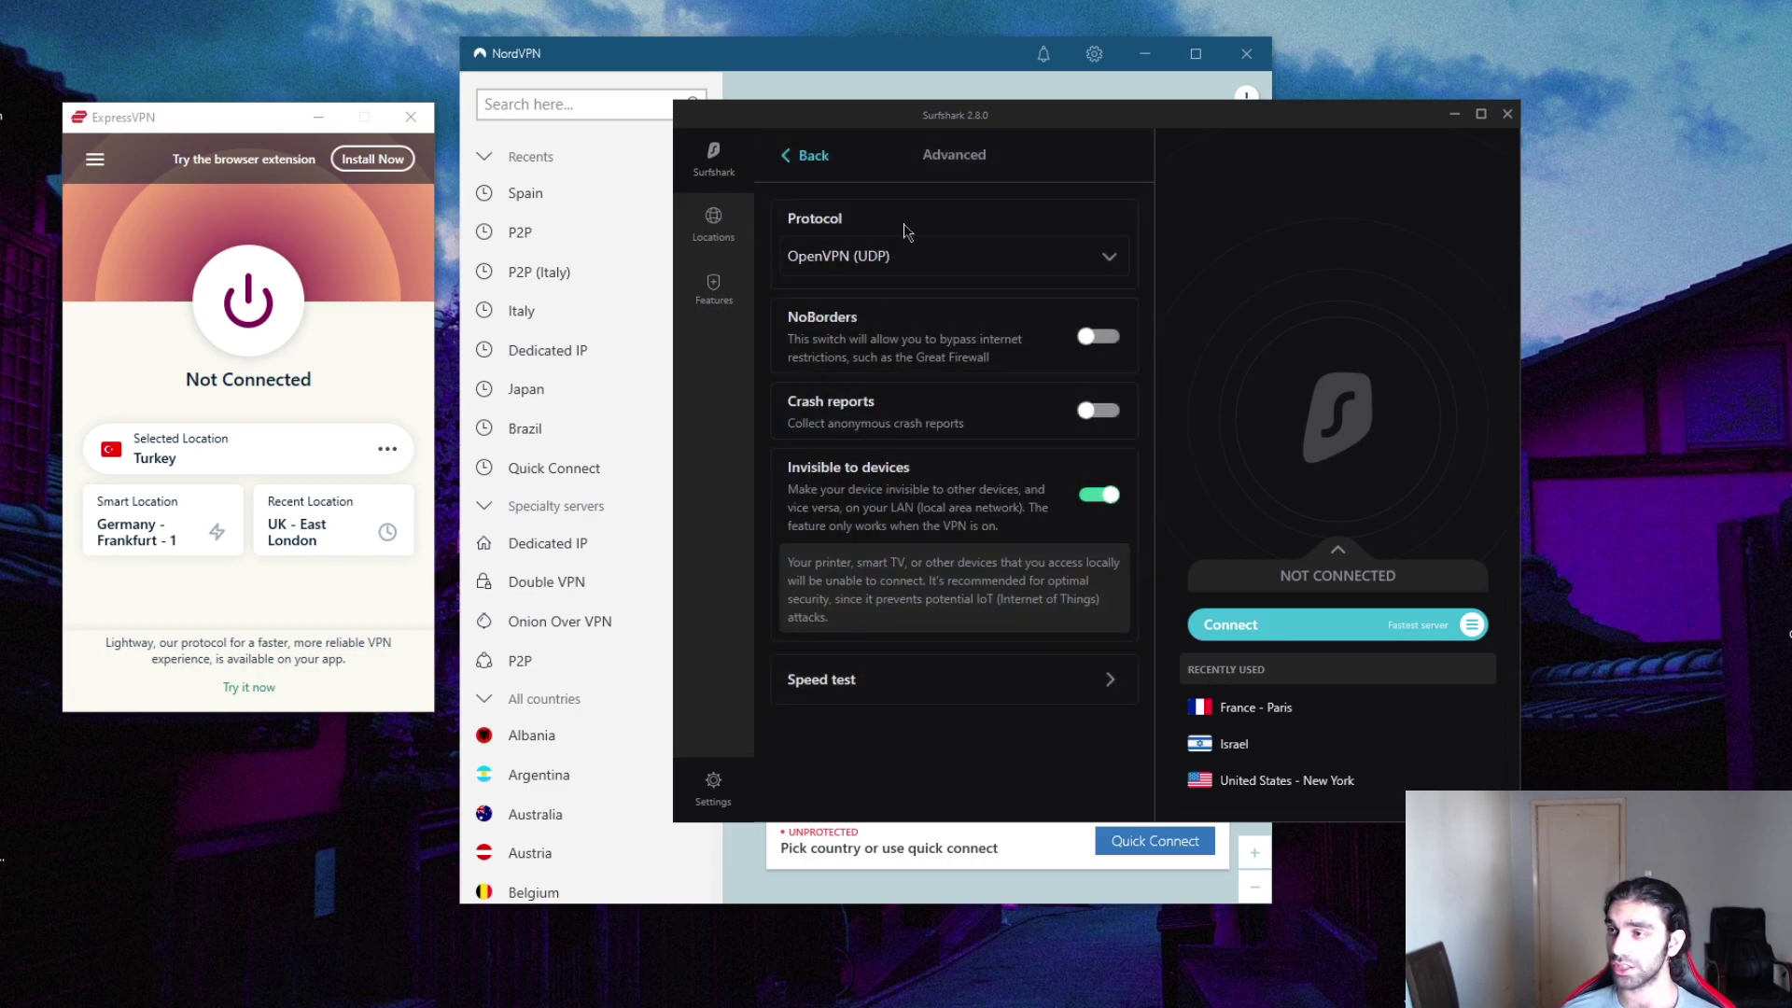
pyautogui.click(1006, 258)
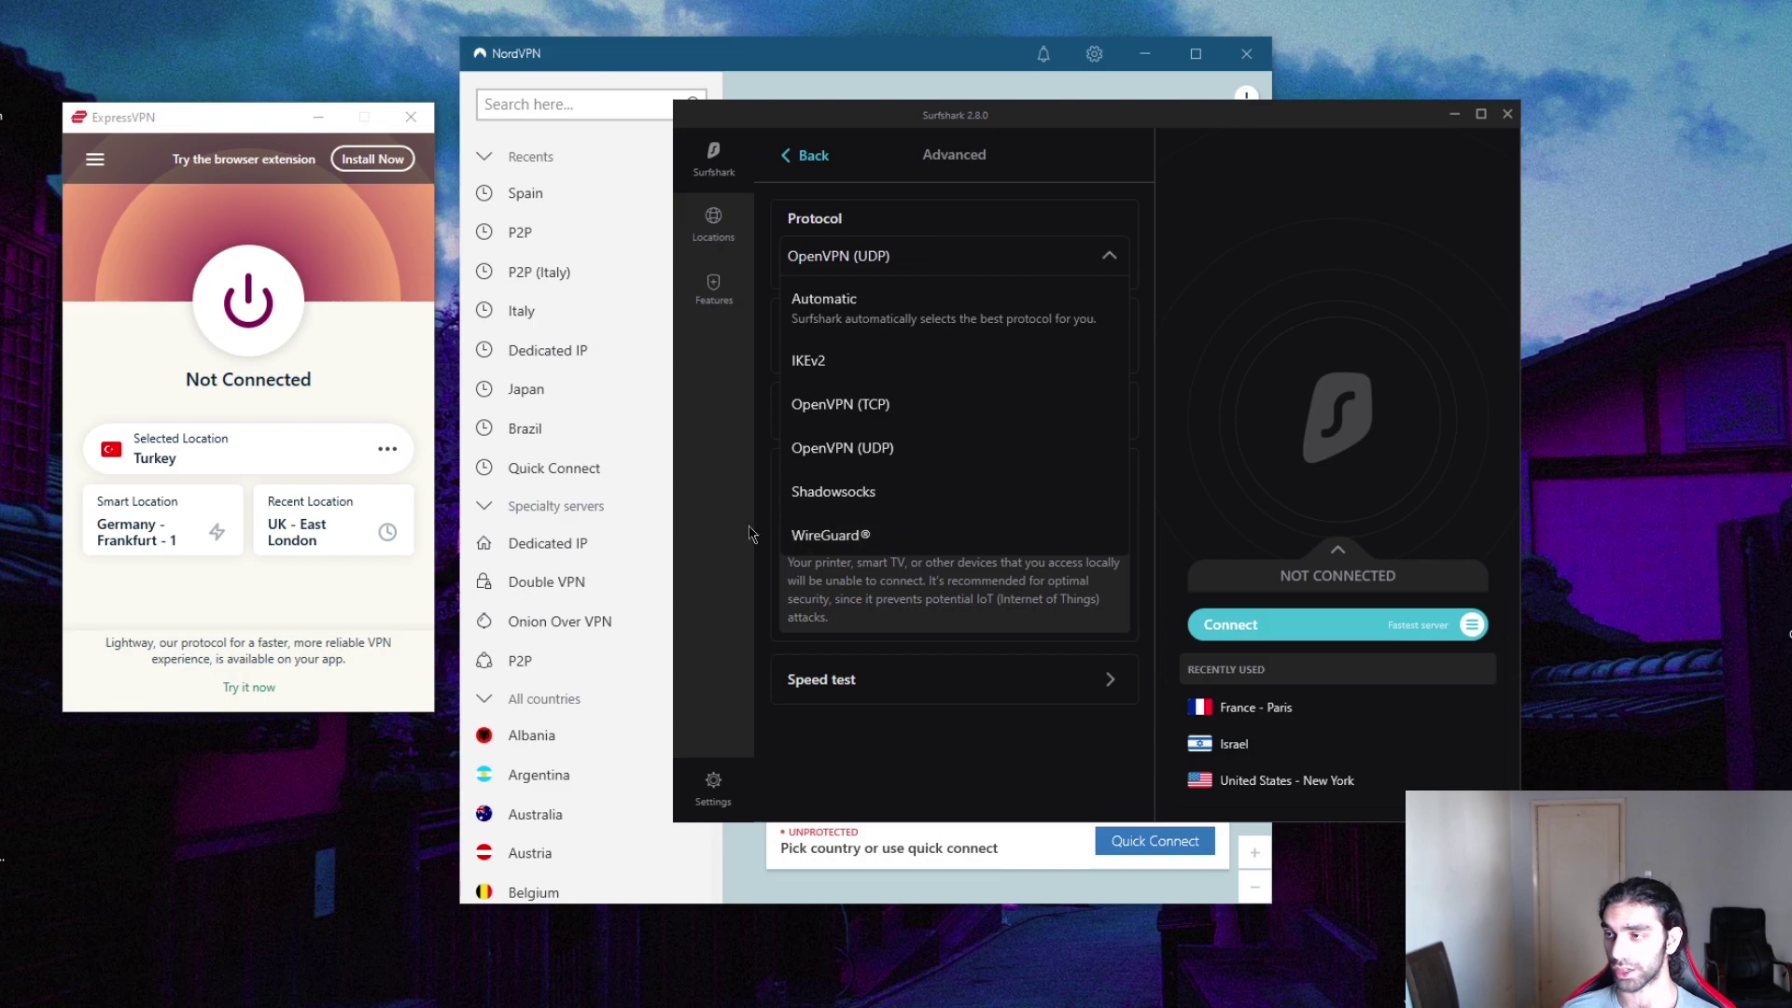
pyautogui.click(749, 457)
# Step: Open NordVPN's Auto-connect settings and view the VPN protocol list, keeping OpenVPN (UDP)
pyautogui.click(644, 56)
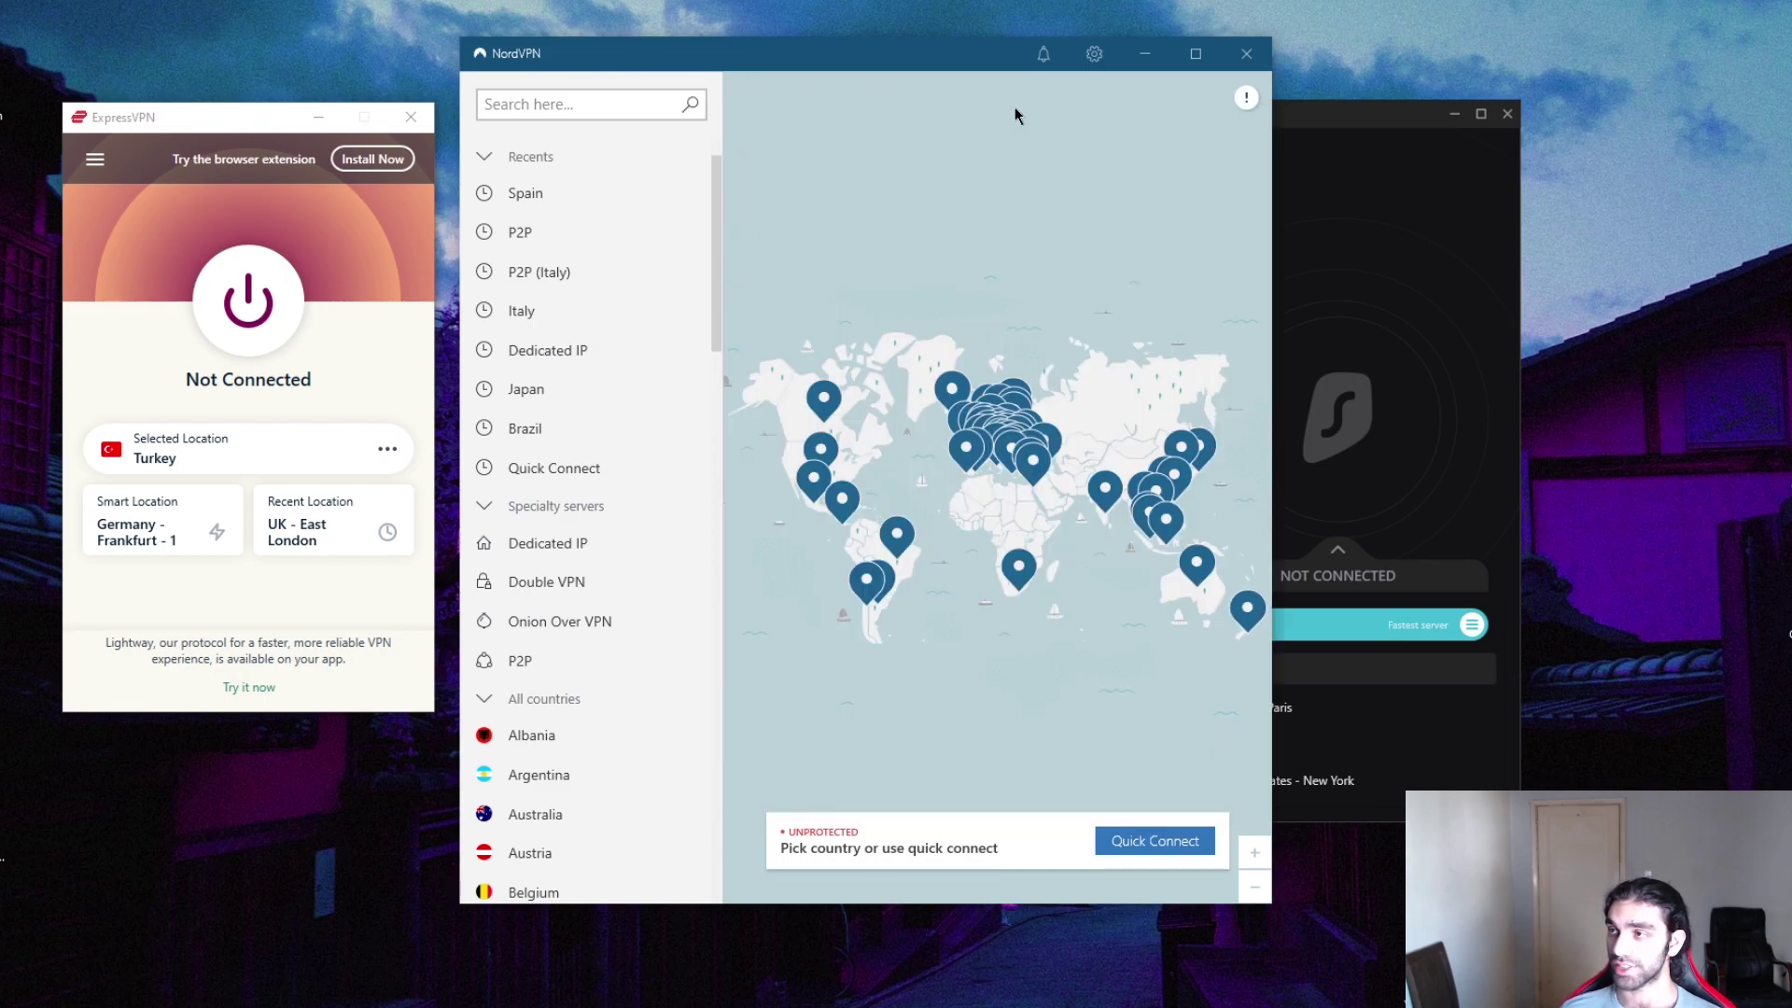
pyautogui.click(1094, 53)
pyautogui.click(550, 142)
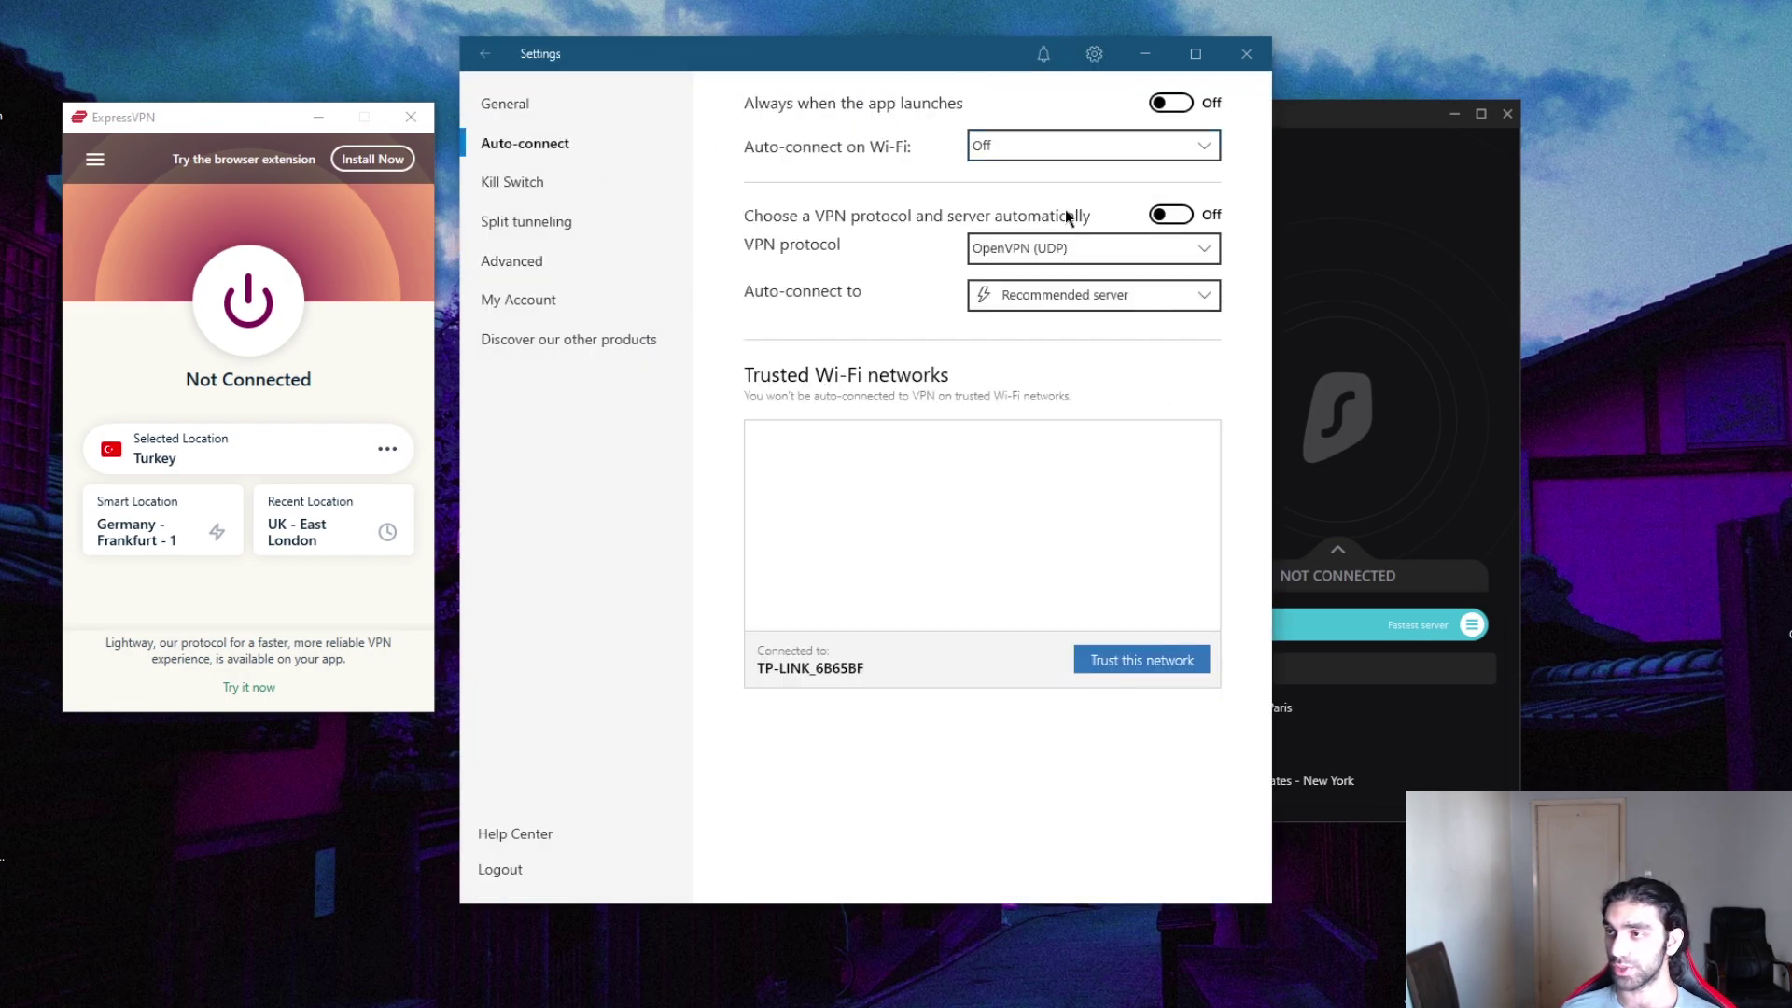
pyautogui.click(1126, 249)
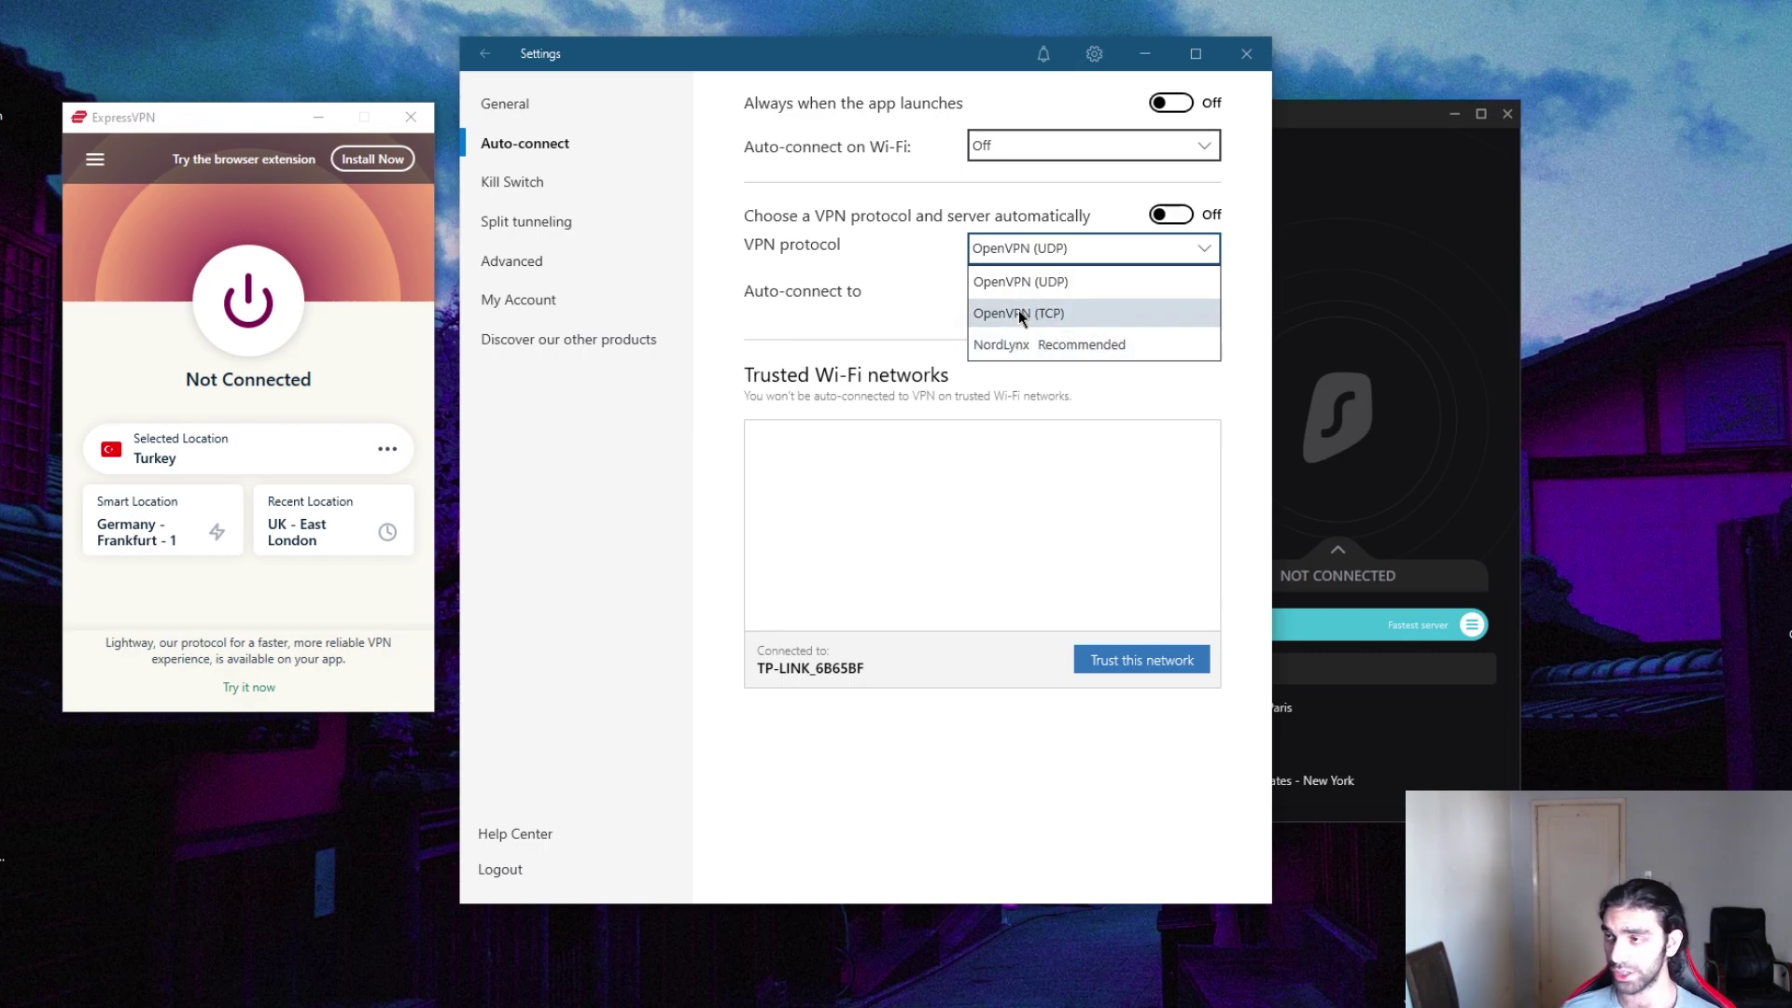
pyautogui.click(1059, 275)
# Step: Shift the Surfshark window right over NordVPN Settings, then bring ExpressVPN and NordVPN forward in turn
pyautogui.moveTo(1313, 116); pyautogui.dragTo(1439, 136)
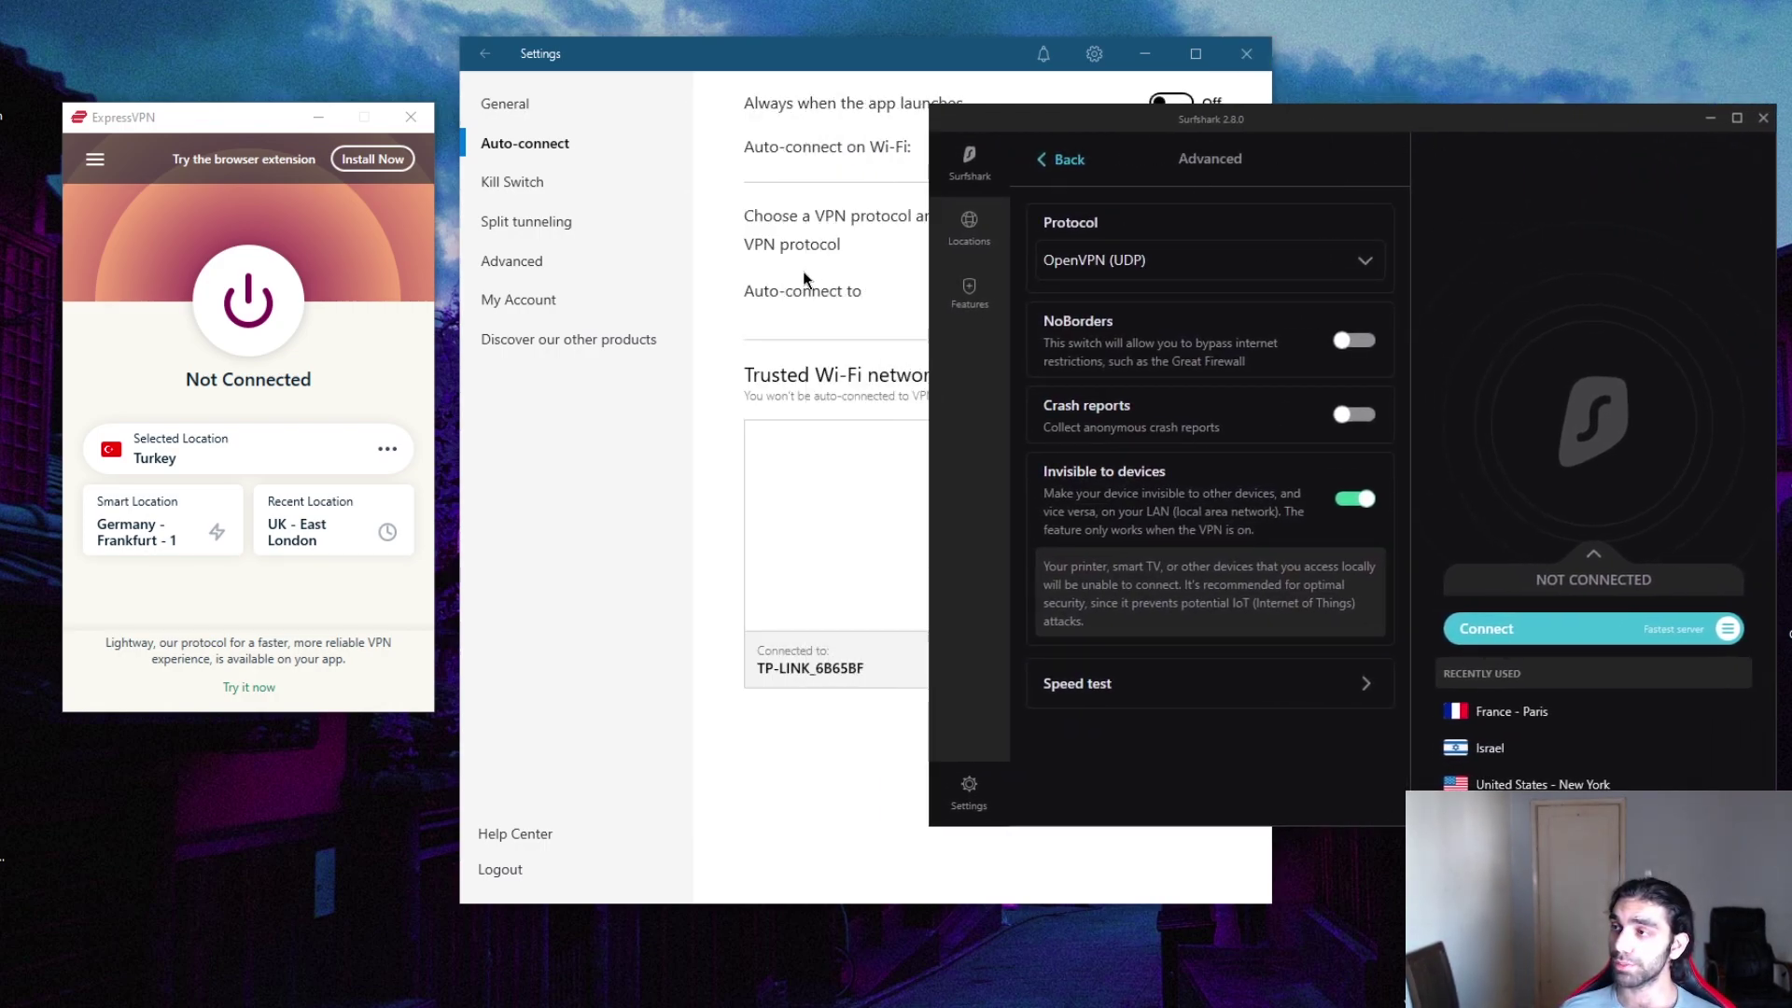
pyautogui.click(142, 116)
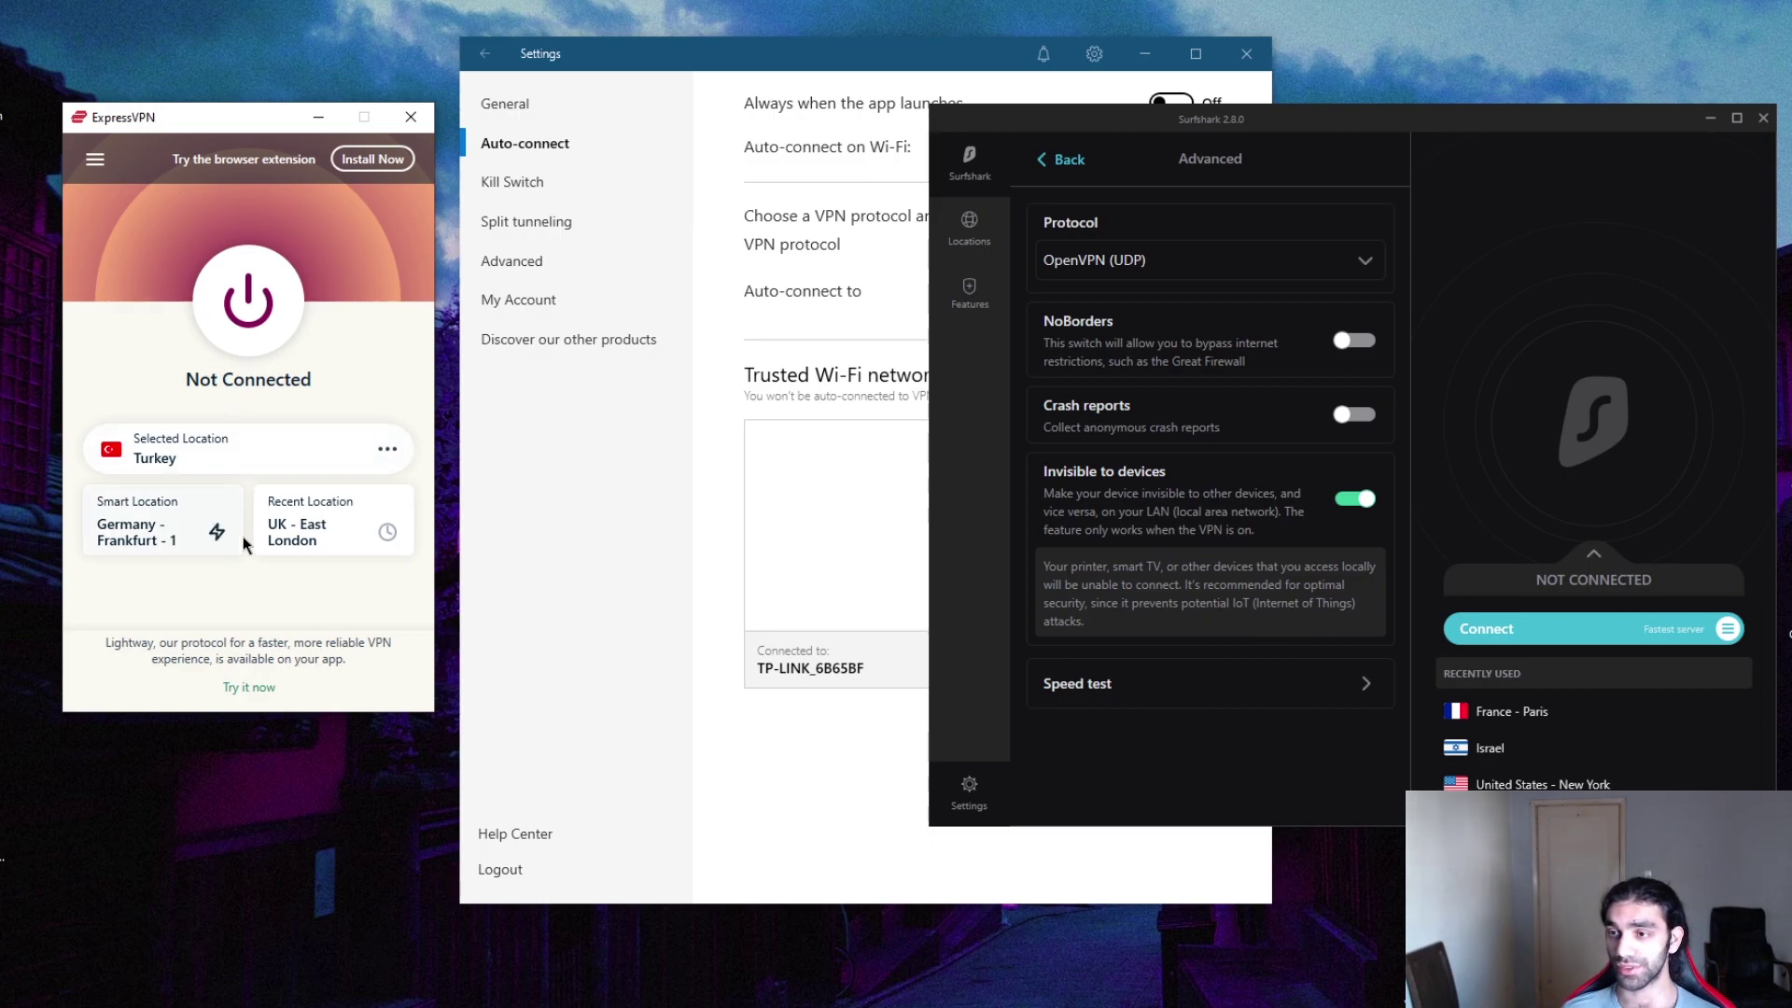
pyautogui.click(565, 77)
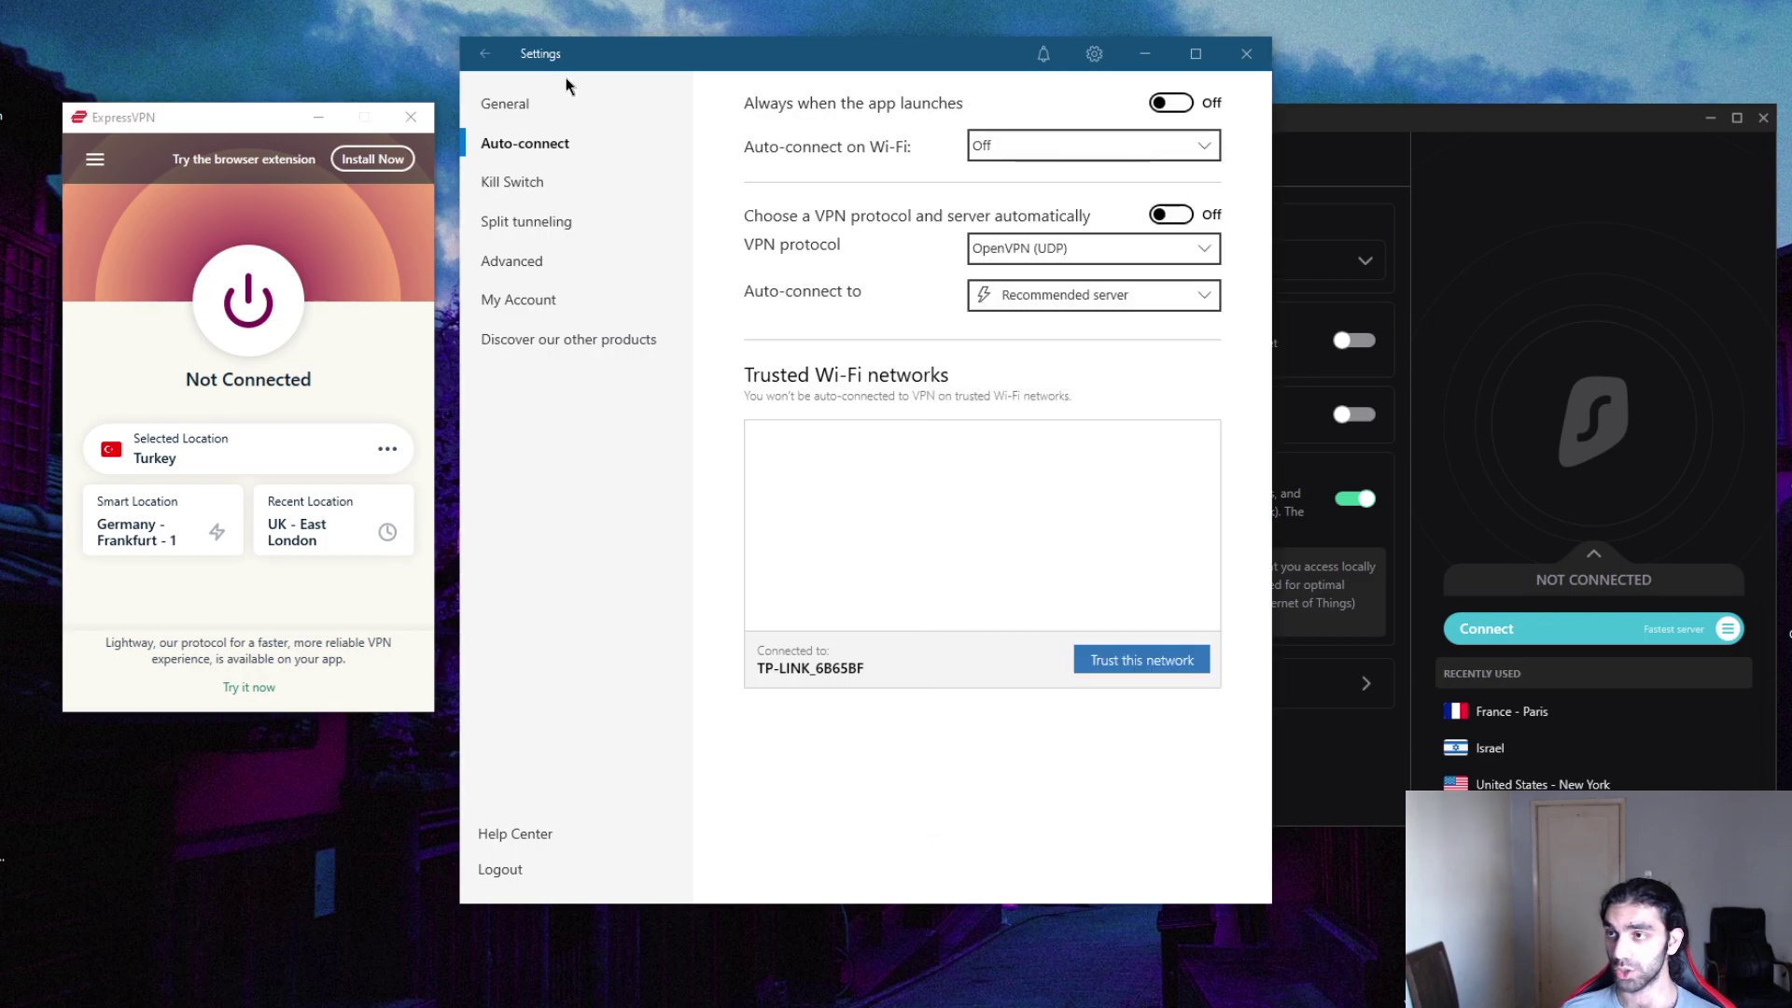
# Step: Return Surfshark to its main settings list (version 2.8.0, Dark mode, English) and settle its window
pyautogui.click(1363, 161)
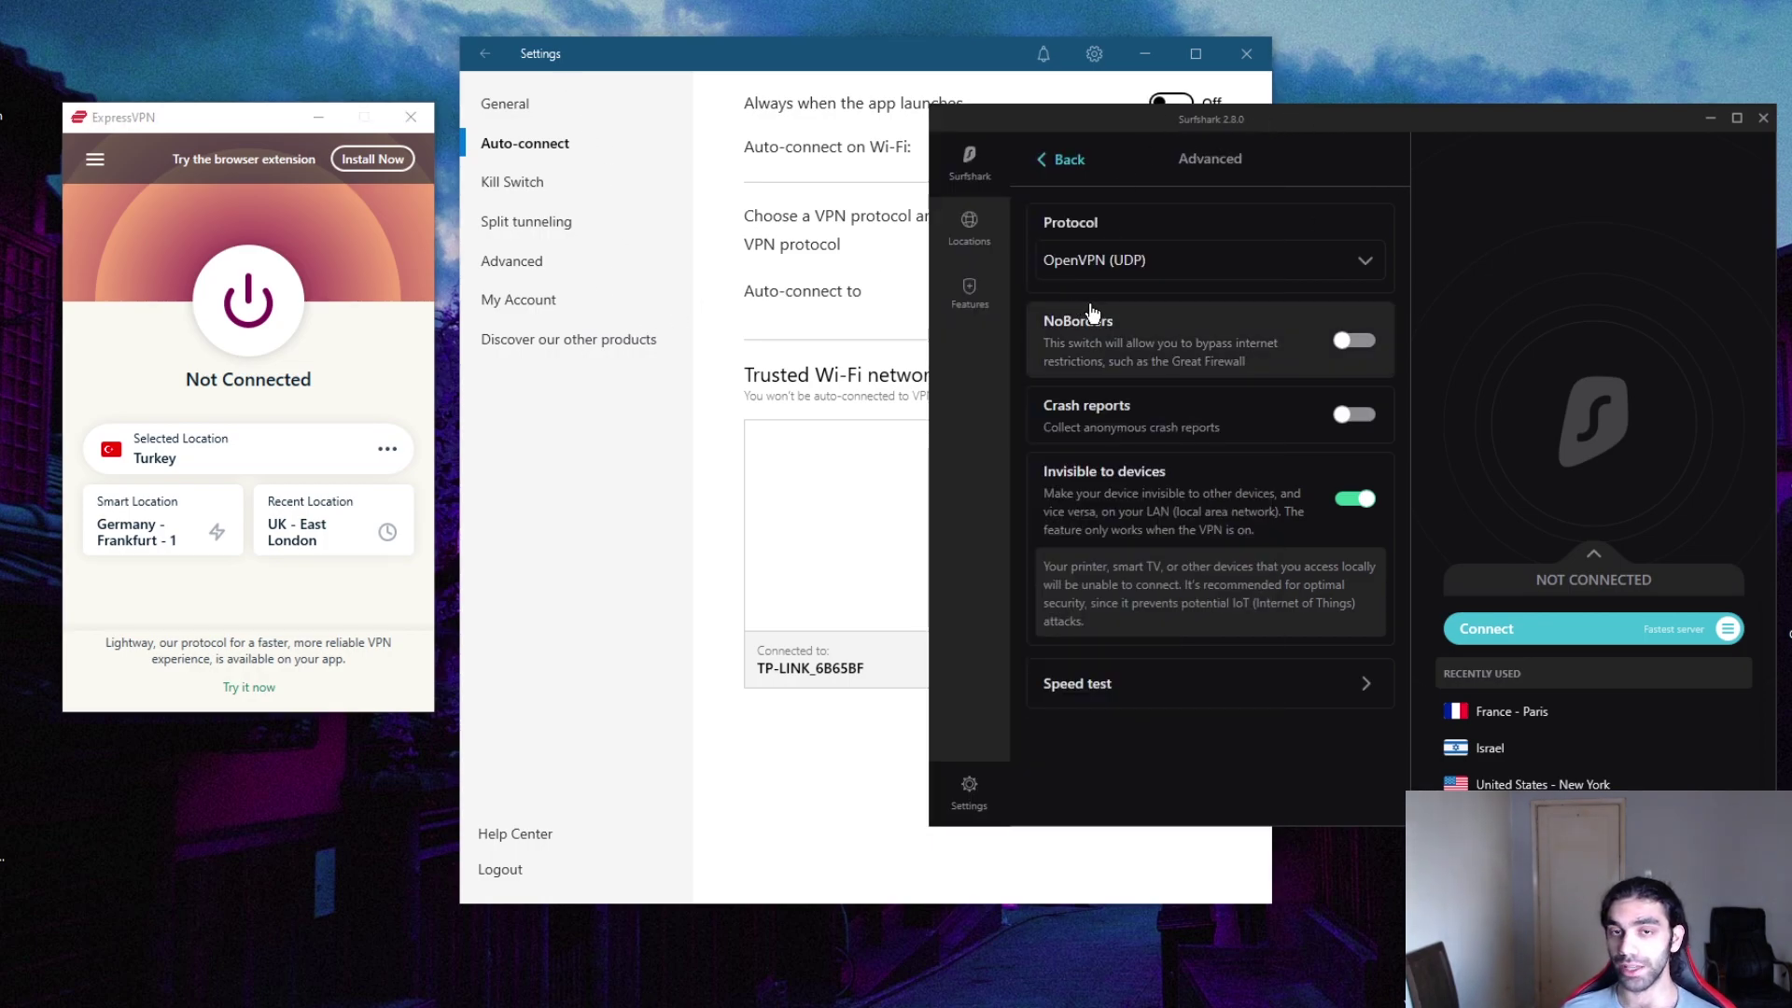
pyautogui.click(1064, 159)
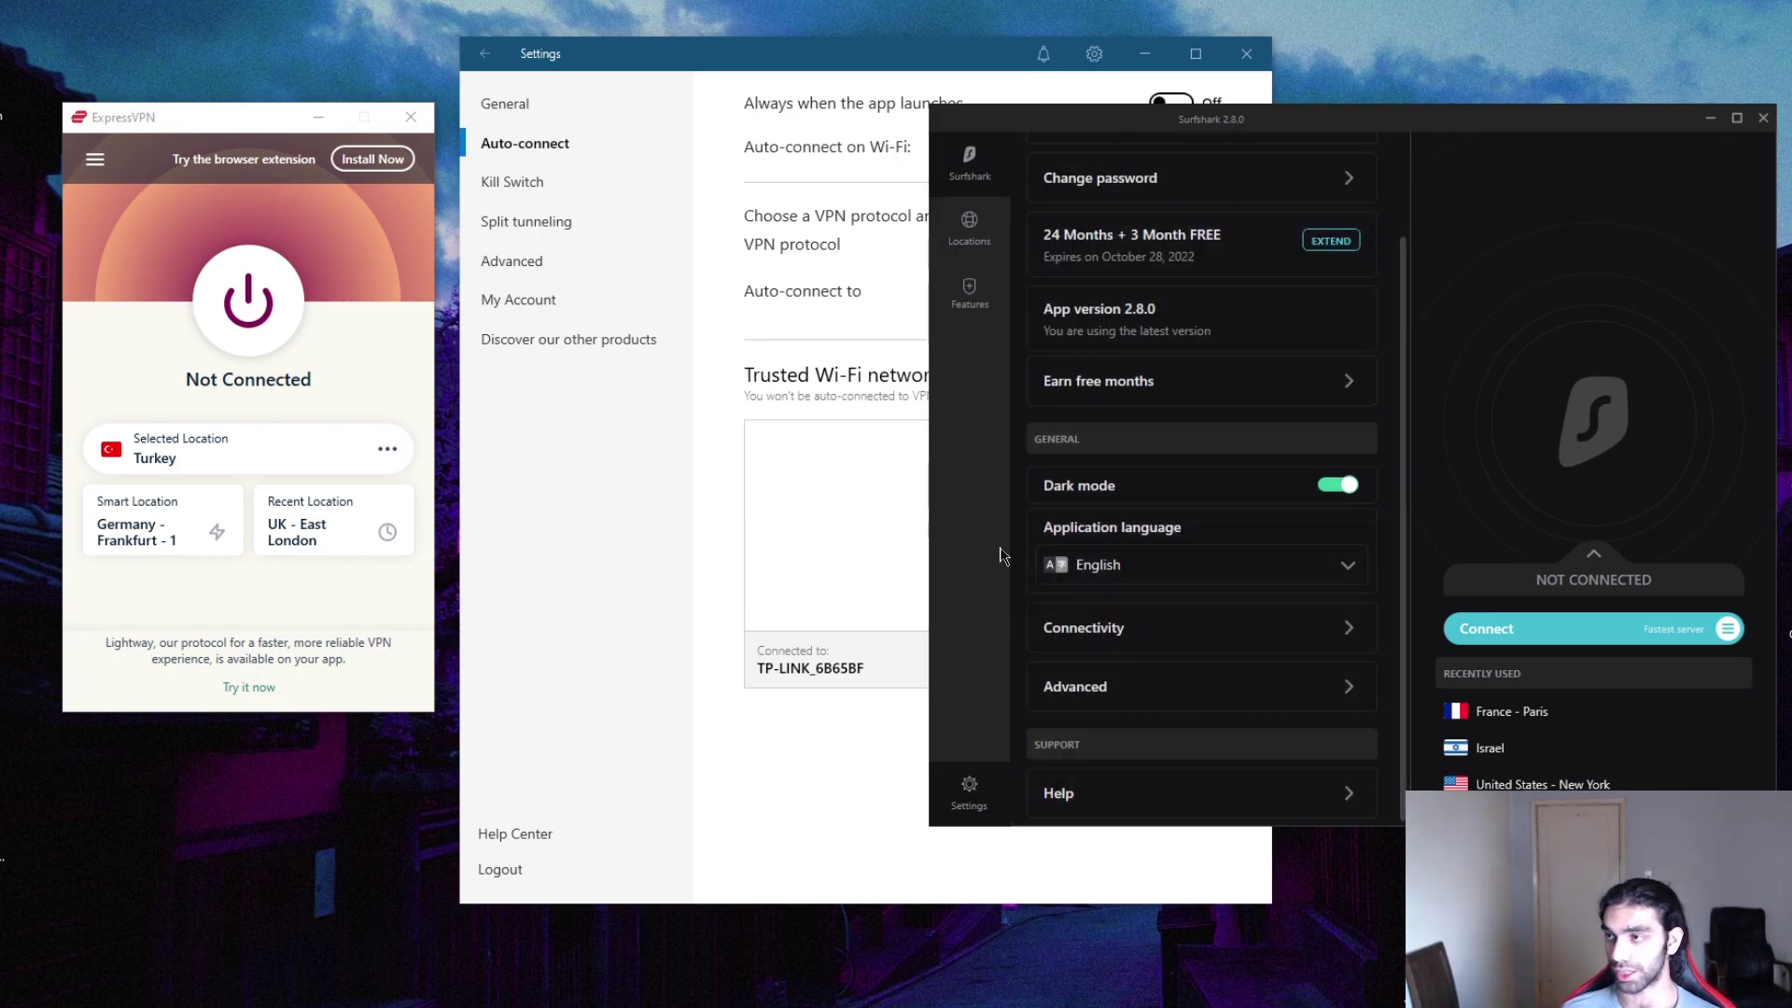
pyautogui.moveTo(1171, 132)
pyautogui.mouseDown()
pyautogui.moveTo(1144, 125)
pyautogui.moveTo(1183, 131)
pyautogui.moveTo(1175, 114)
pyautogui.mouseUp()
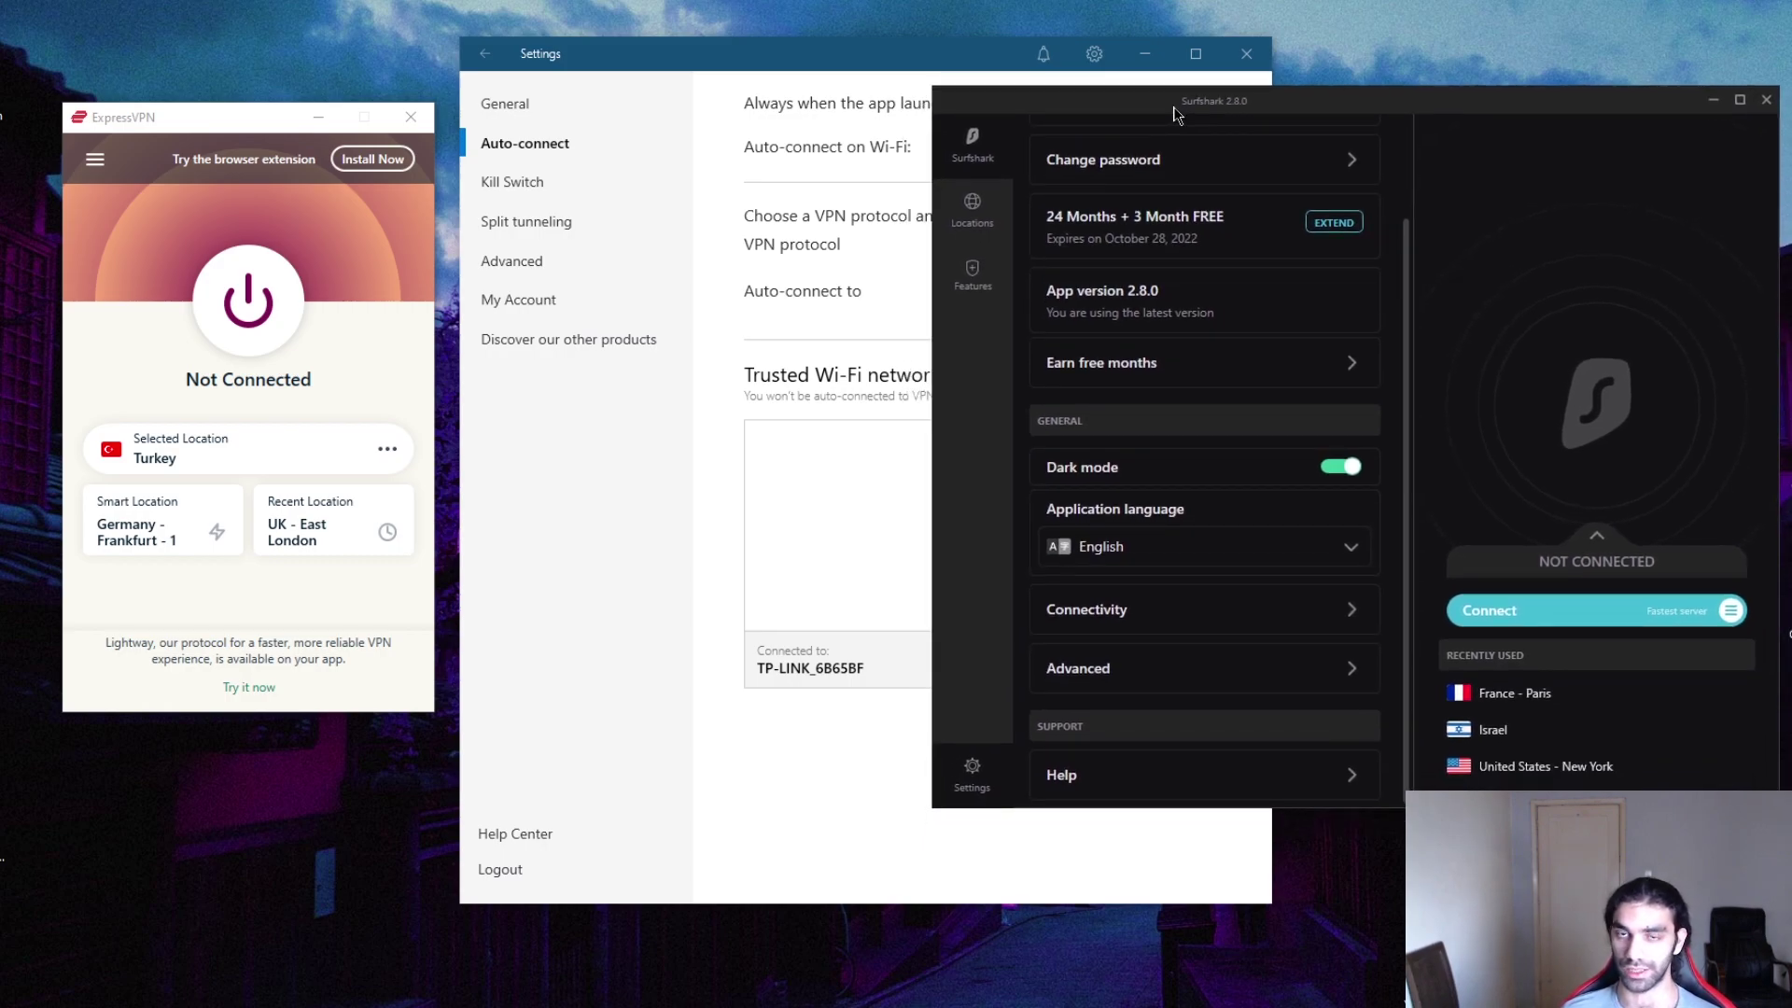
pyautogui.moveTo(674, 47); pyautogui.dragTo(655, 45)
pyautogui.click(1308, 124)
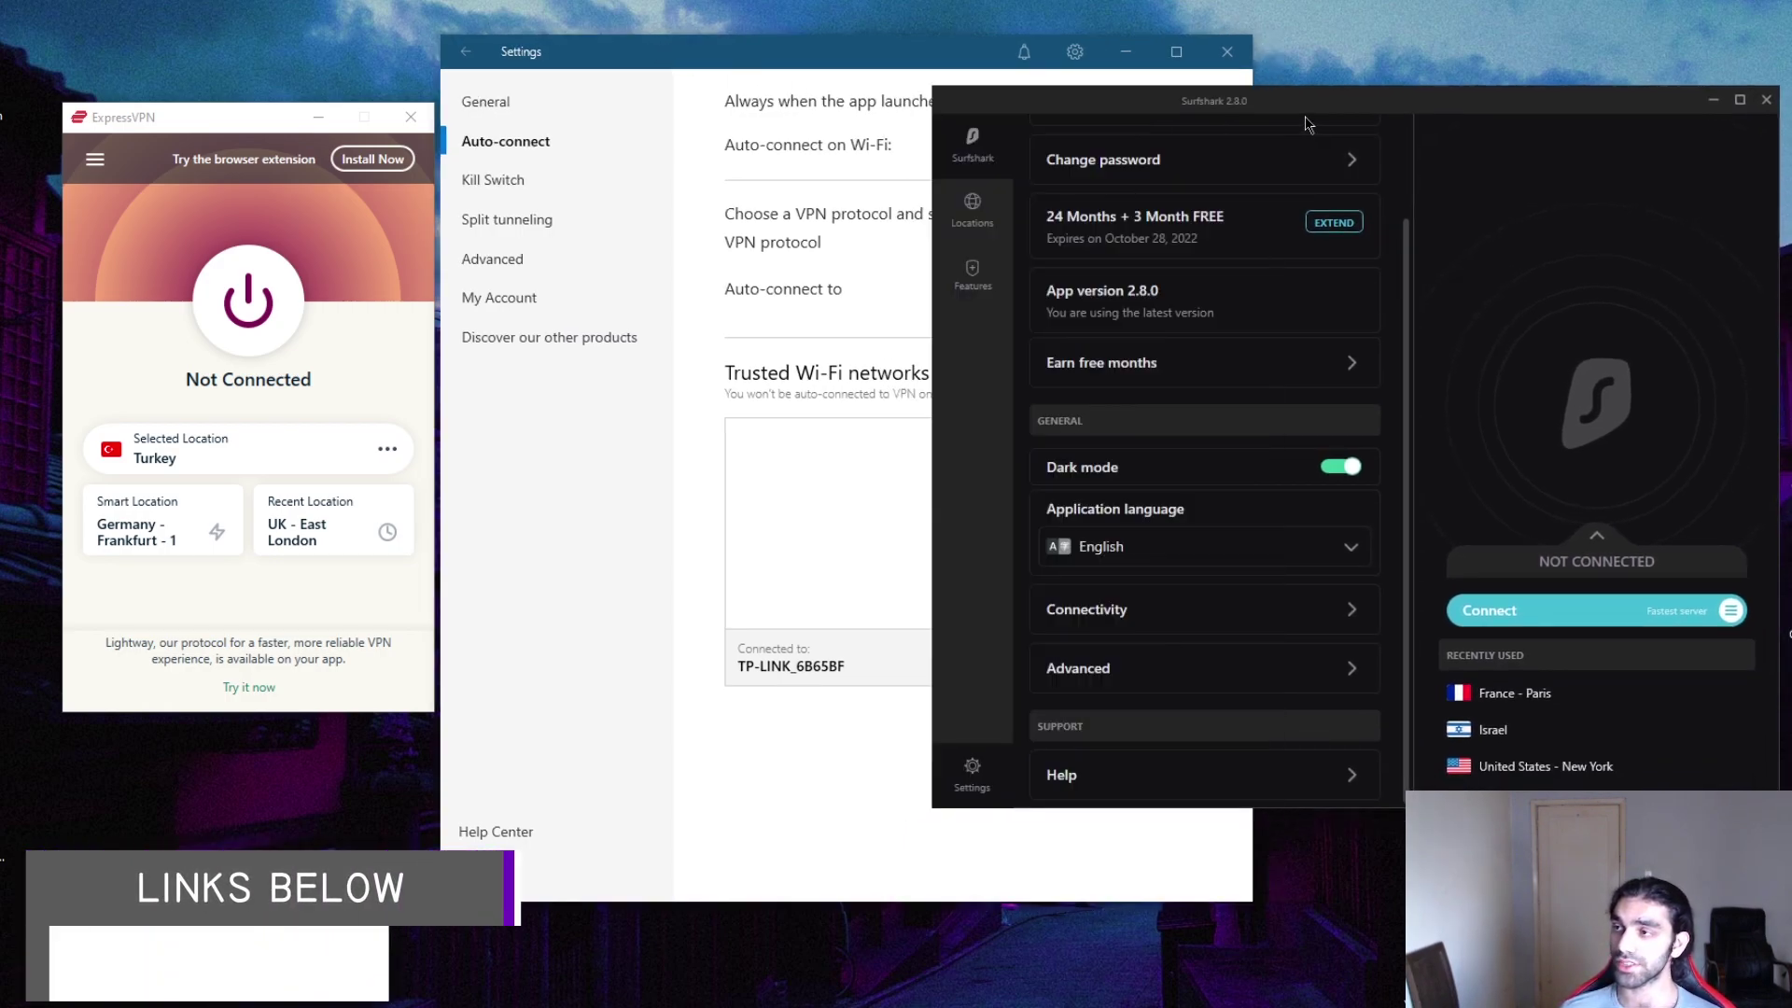